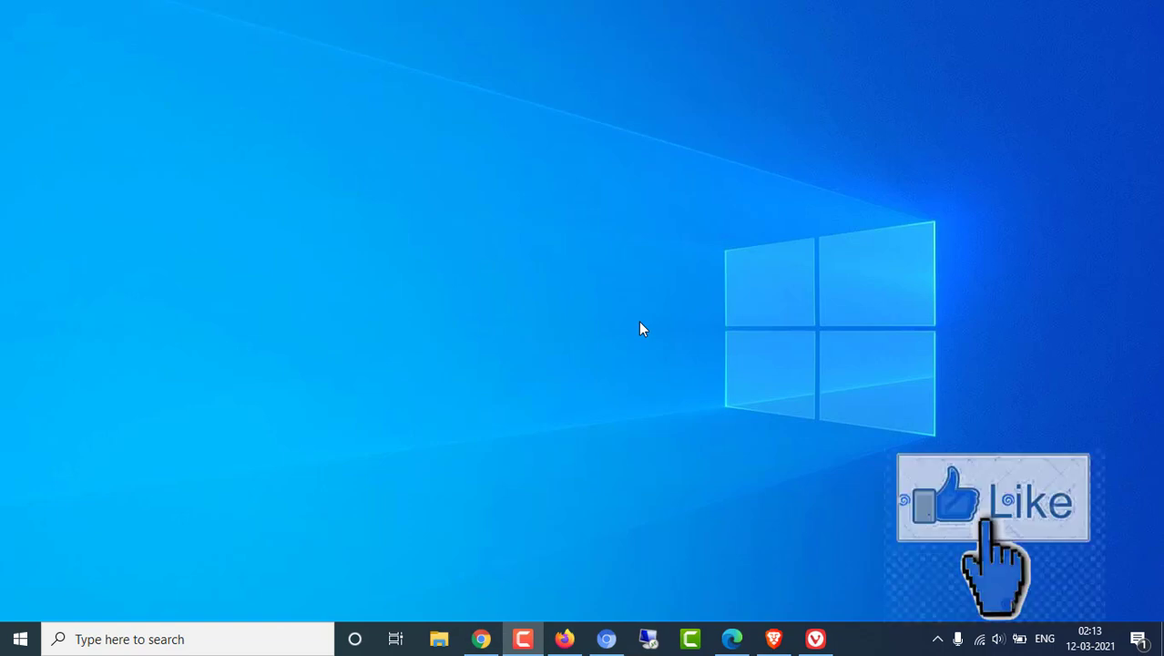
Step: In a new Notepad note, type '1. Network Security Group' and '2. Create Virtual machine with Custome network security group'
key("super+r")
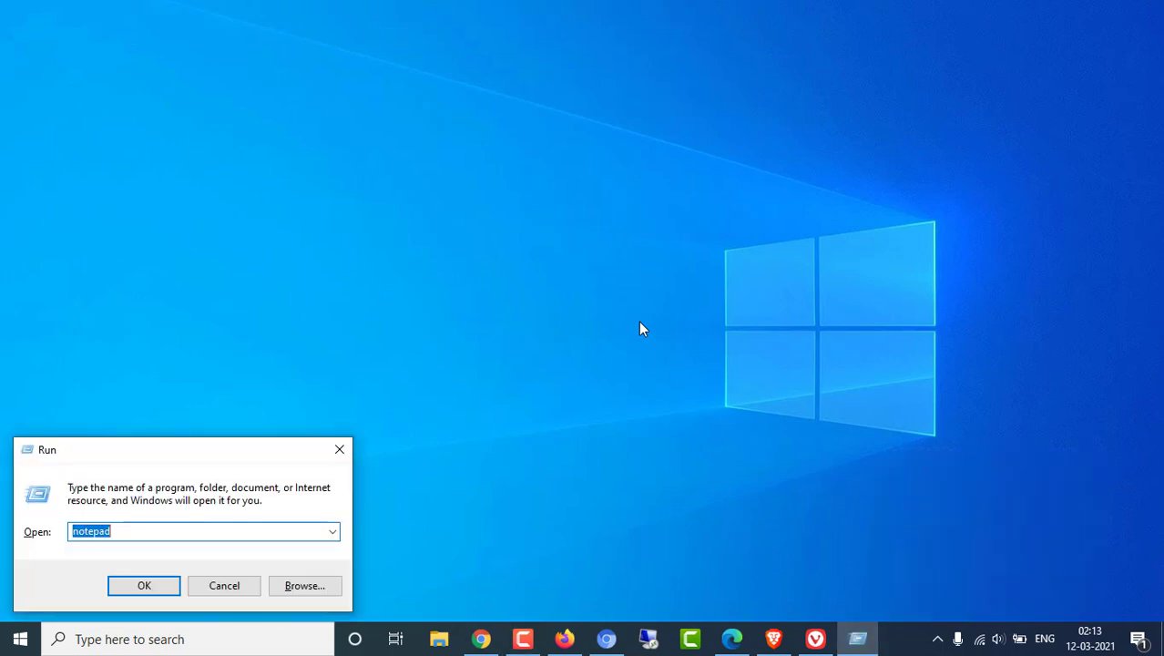
type("notepad")
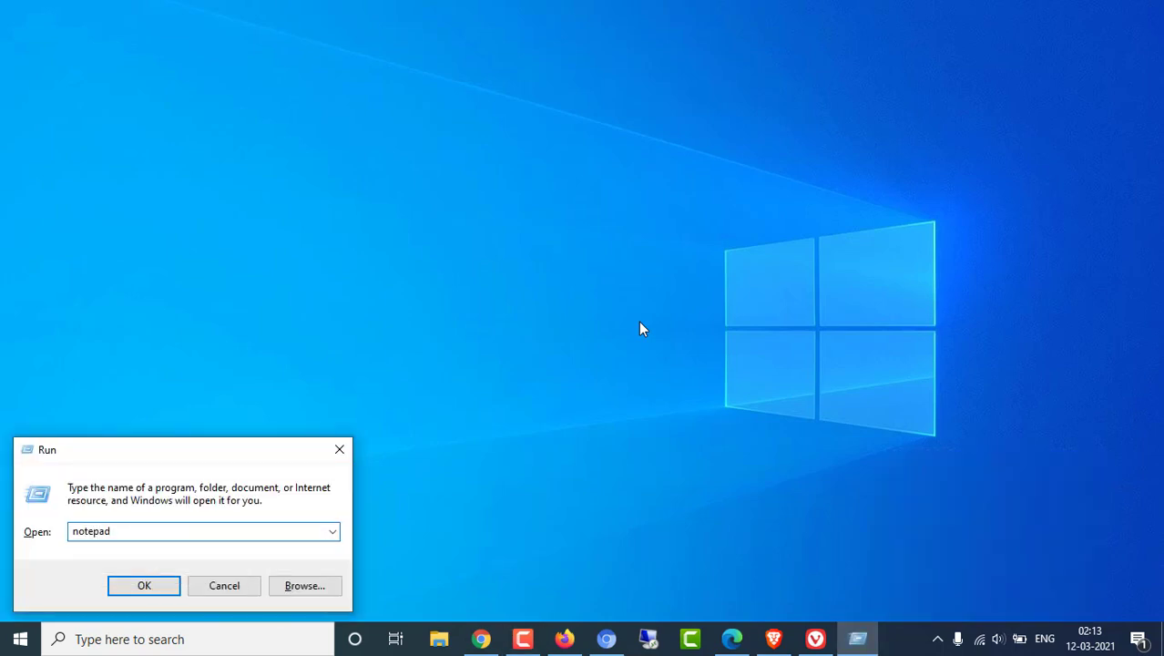
key("Return")
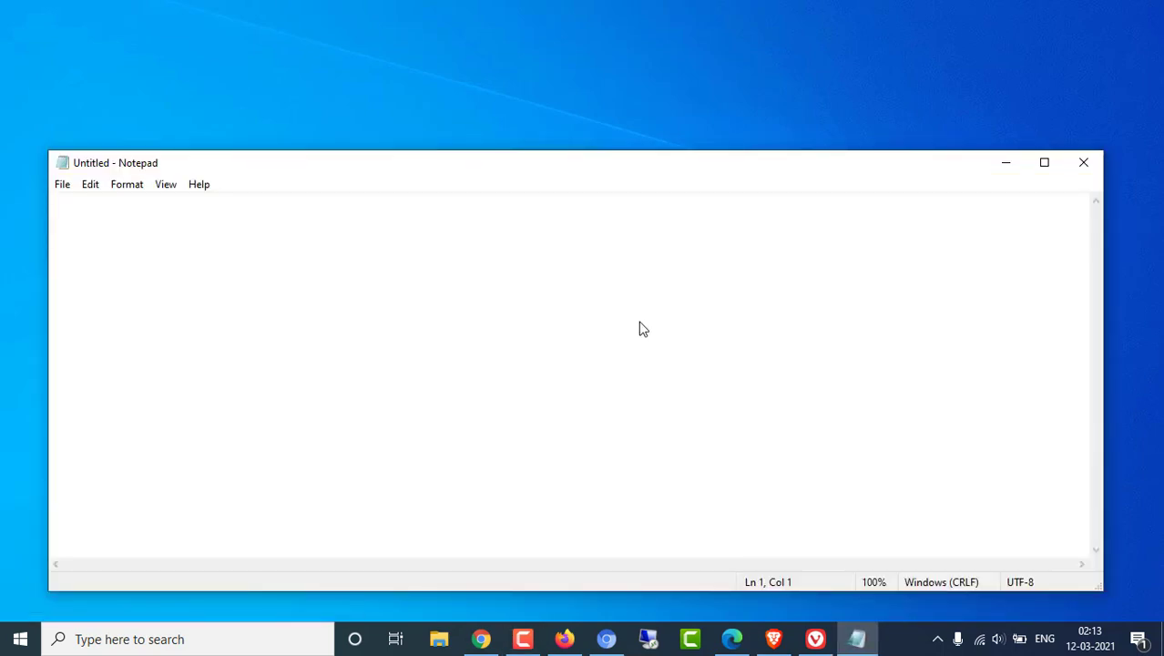
type("1. Netwo")
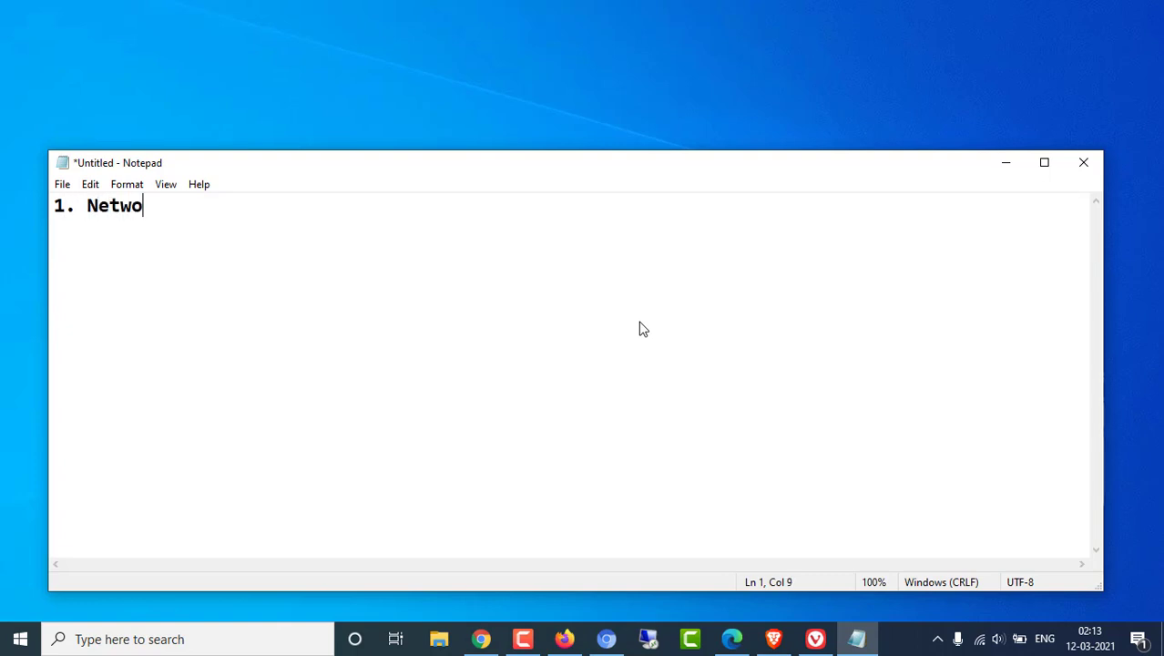
type("rk Securi")
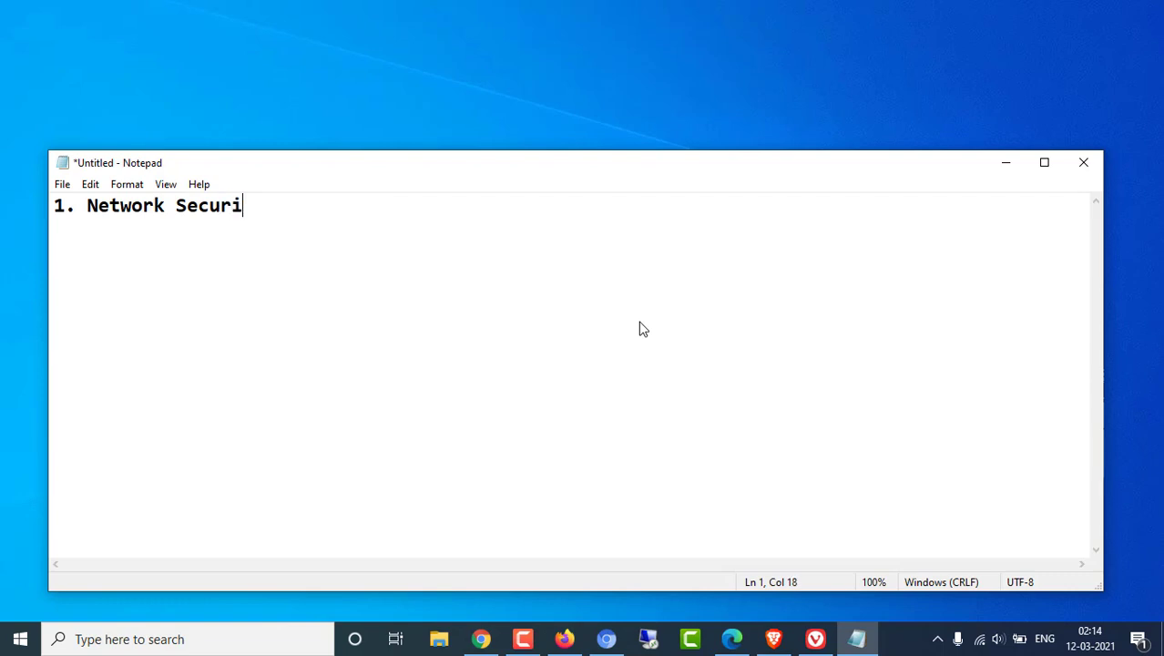
type("ty Group")
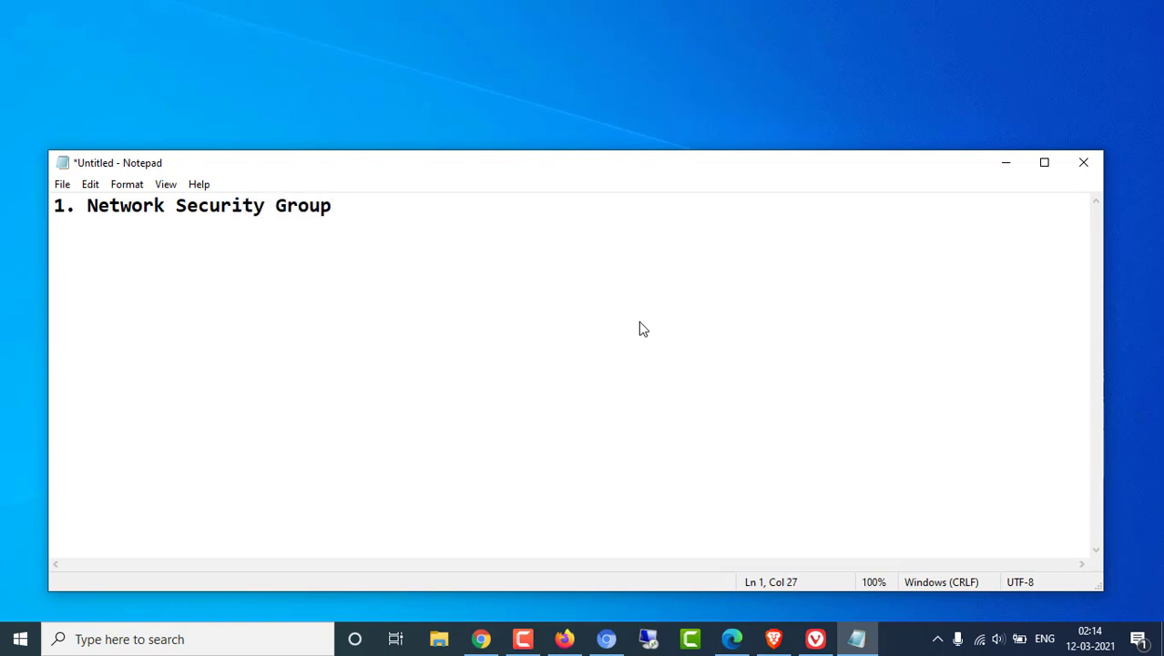
key("Return")
type("2. V")
key("BackSpace")
type("Create Virtual ")
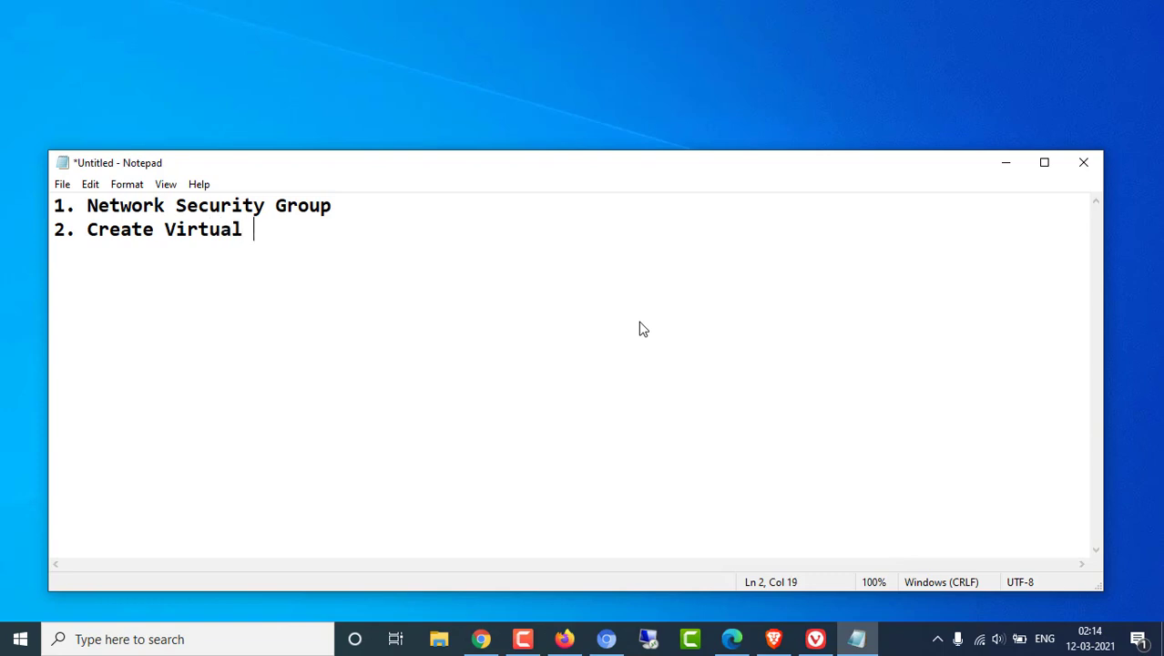
type("machine with ")
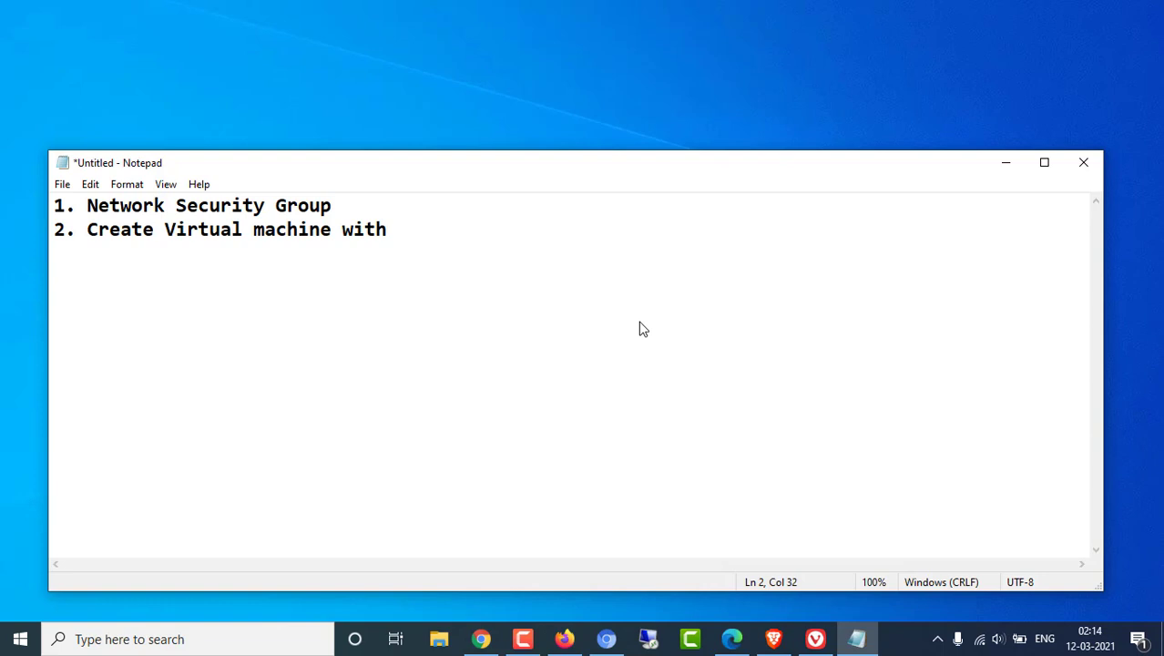
type("Custome n")
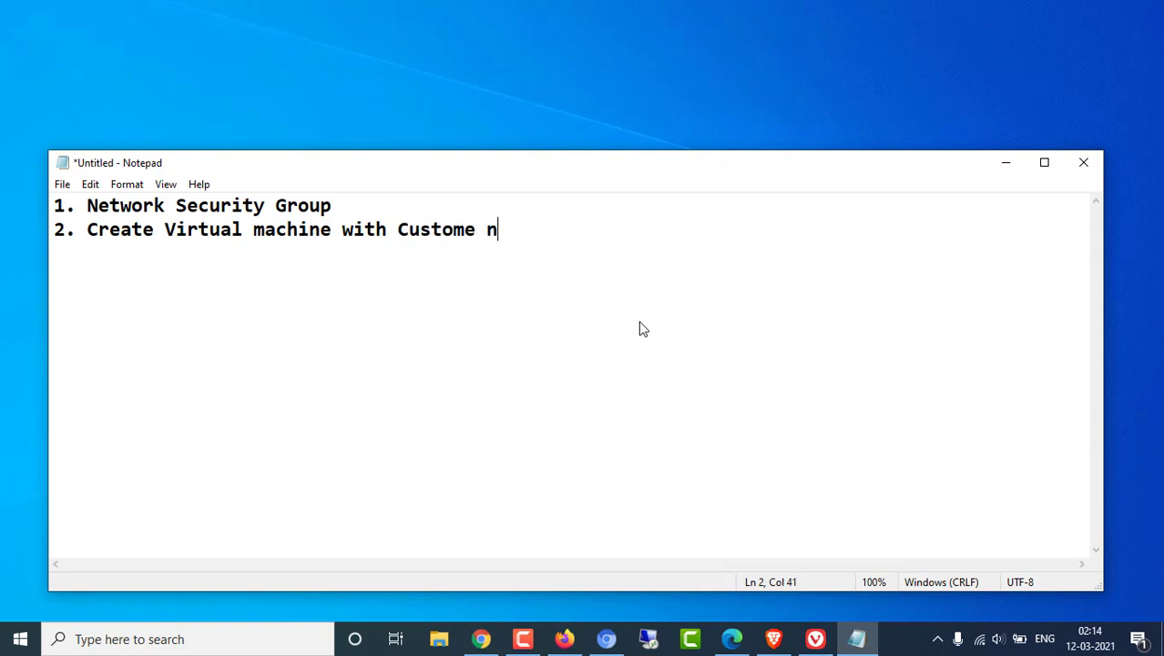
type("etwork sec")
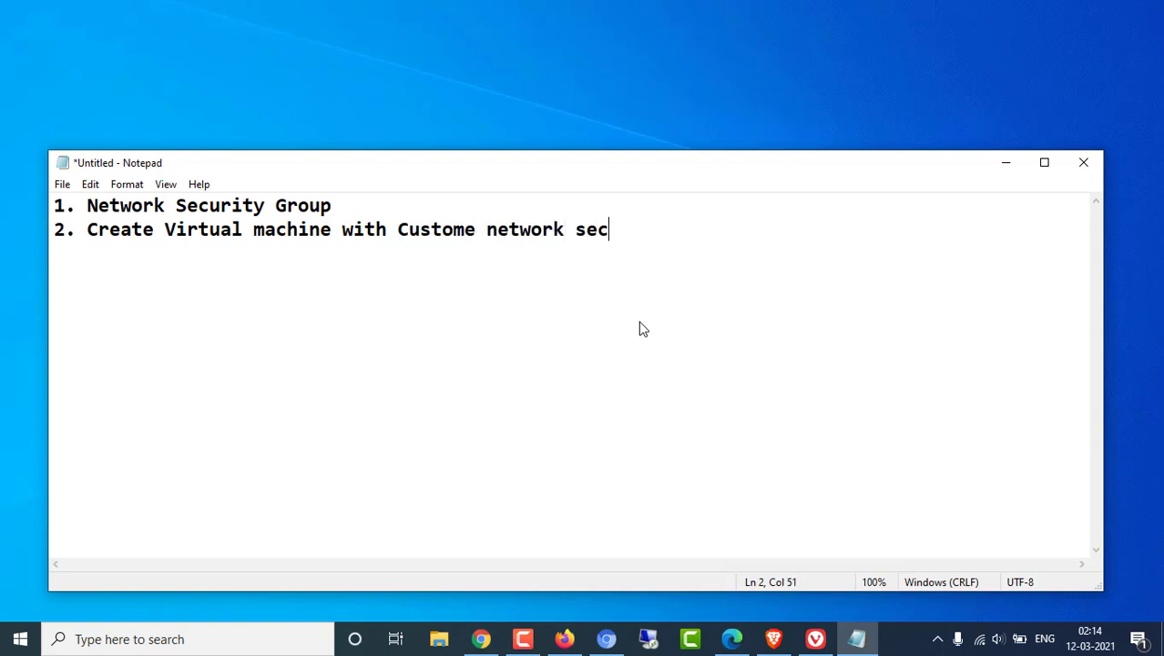
type("urity group")
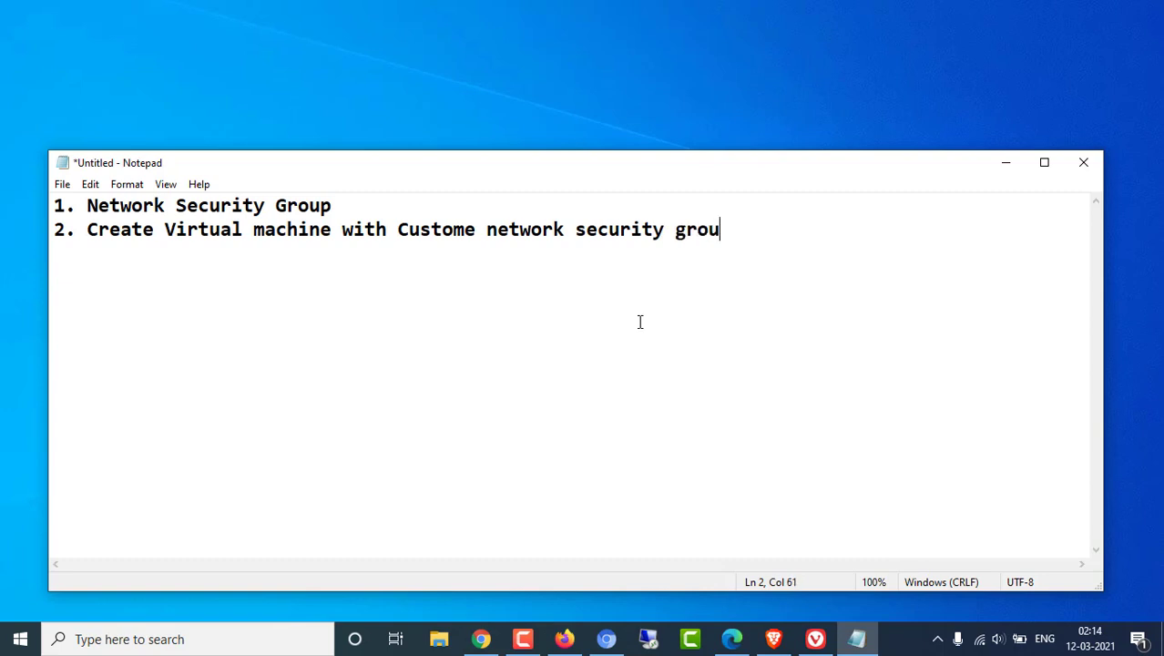
Step: Insert 'Custom' before 'Network' on the first line
left_click(93, 204)
right_click(93, 203)
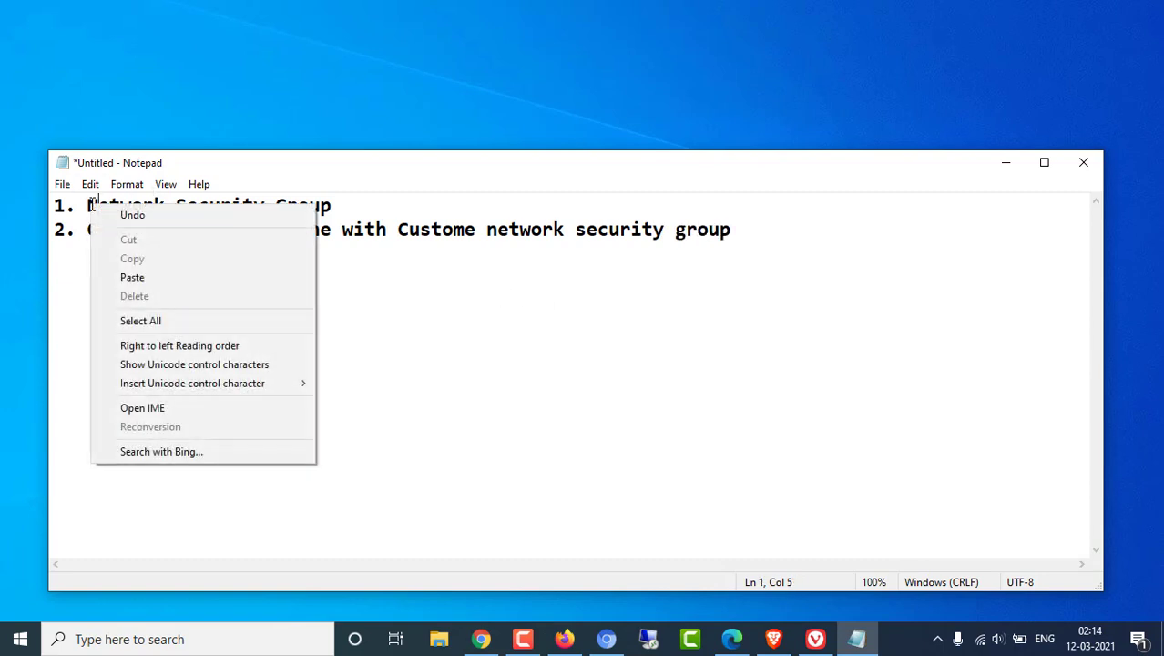
left_click(86, 203)
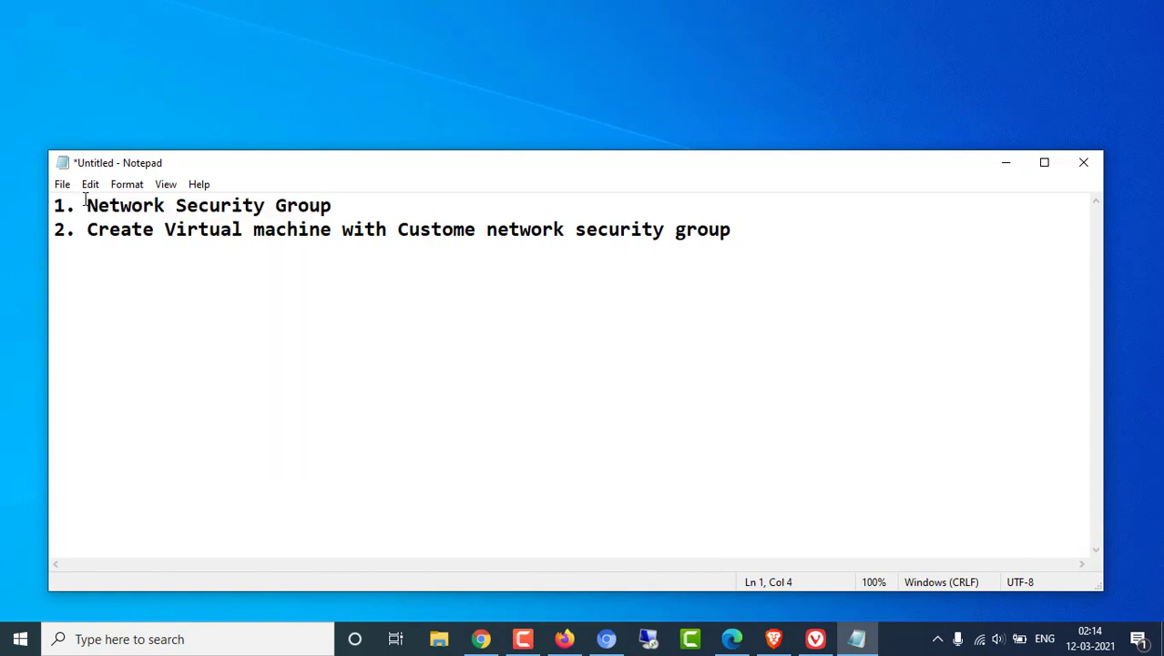
type("Custom")
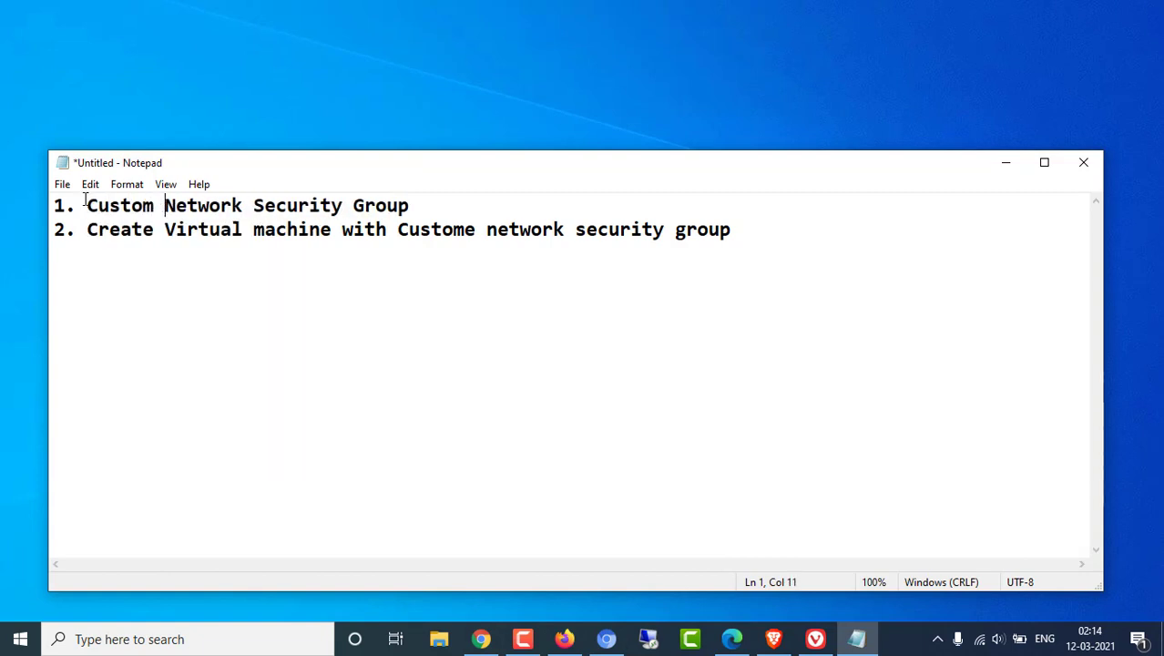
Step: Open a new maximized Chrome window on the Azure portal home page
right_click(482, 639)
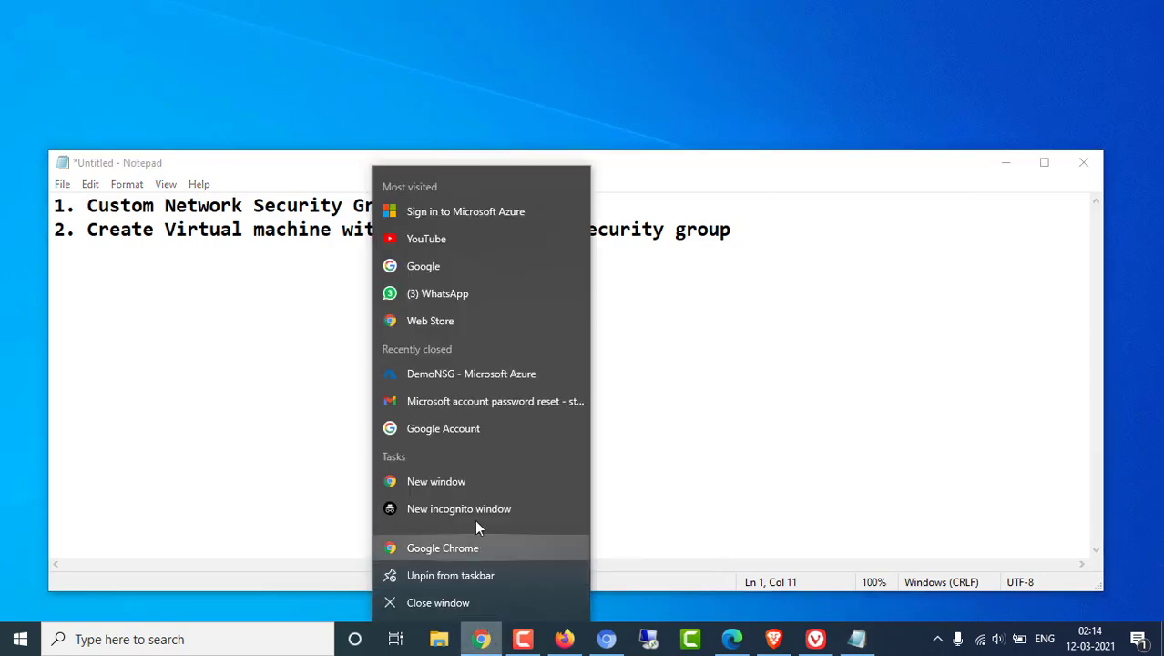
left_click(489, 481)
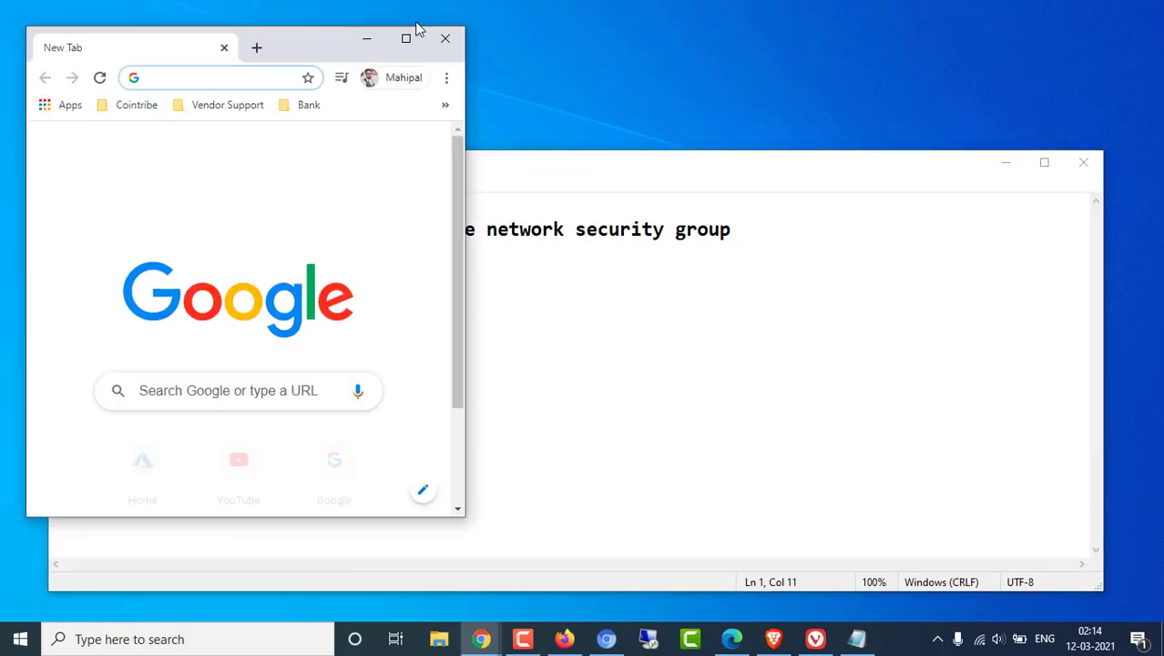
left_click(405, 36)
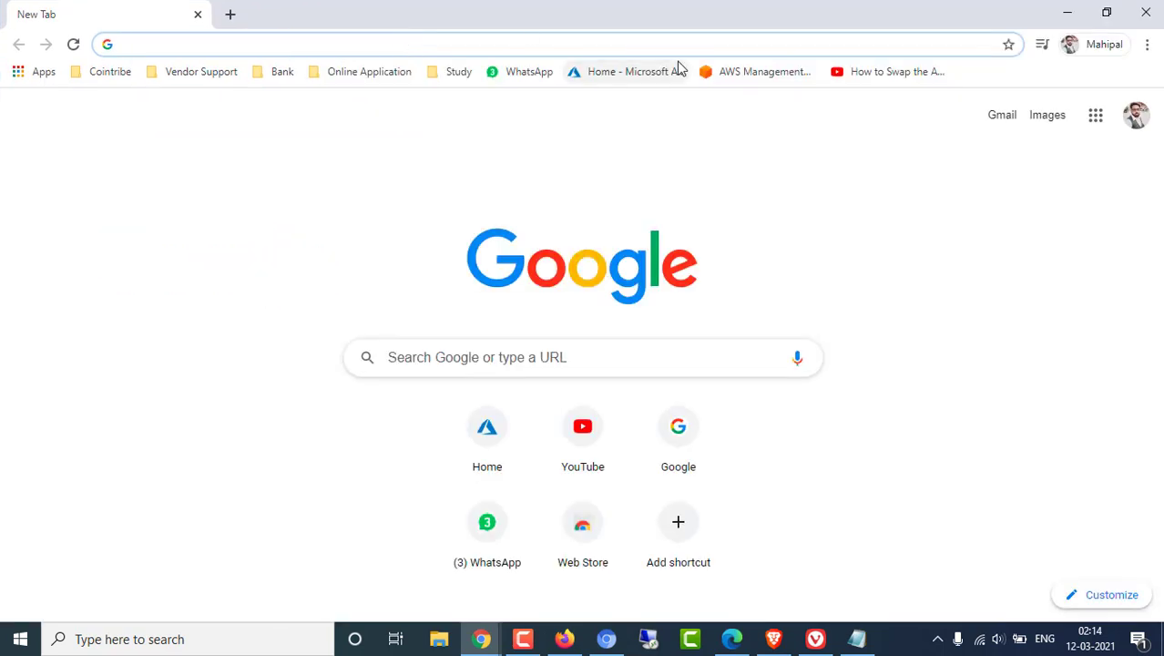
left_click(614, 75)
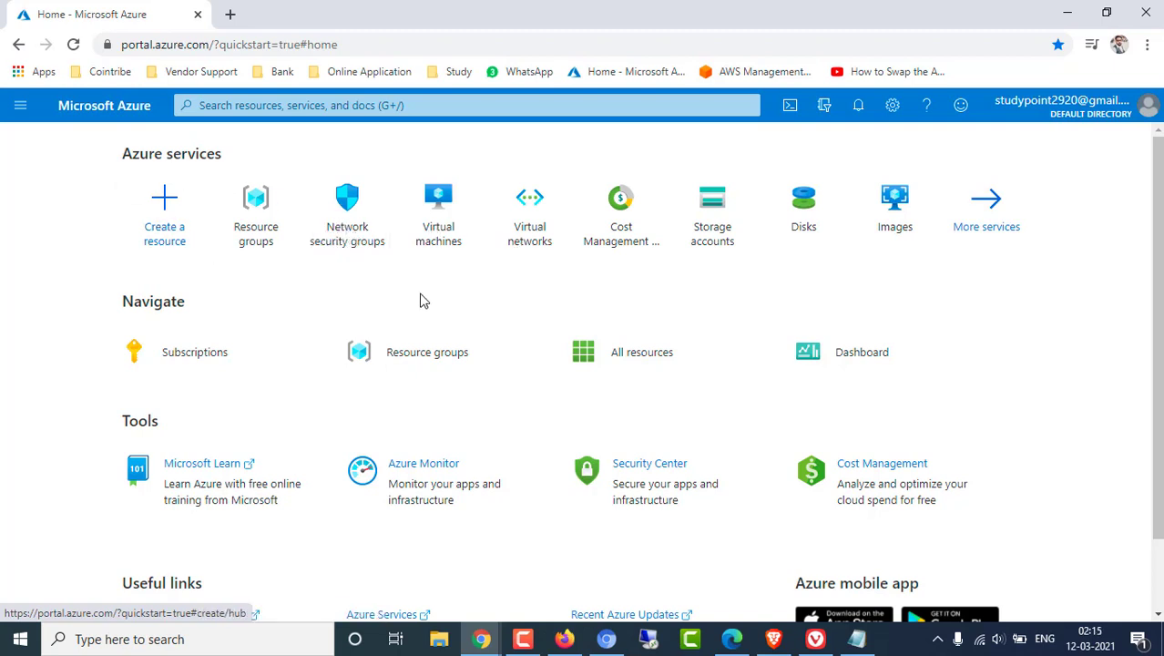
Step: Search 'network secu' and open the Network security groups service
left_click(389, 106)
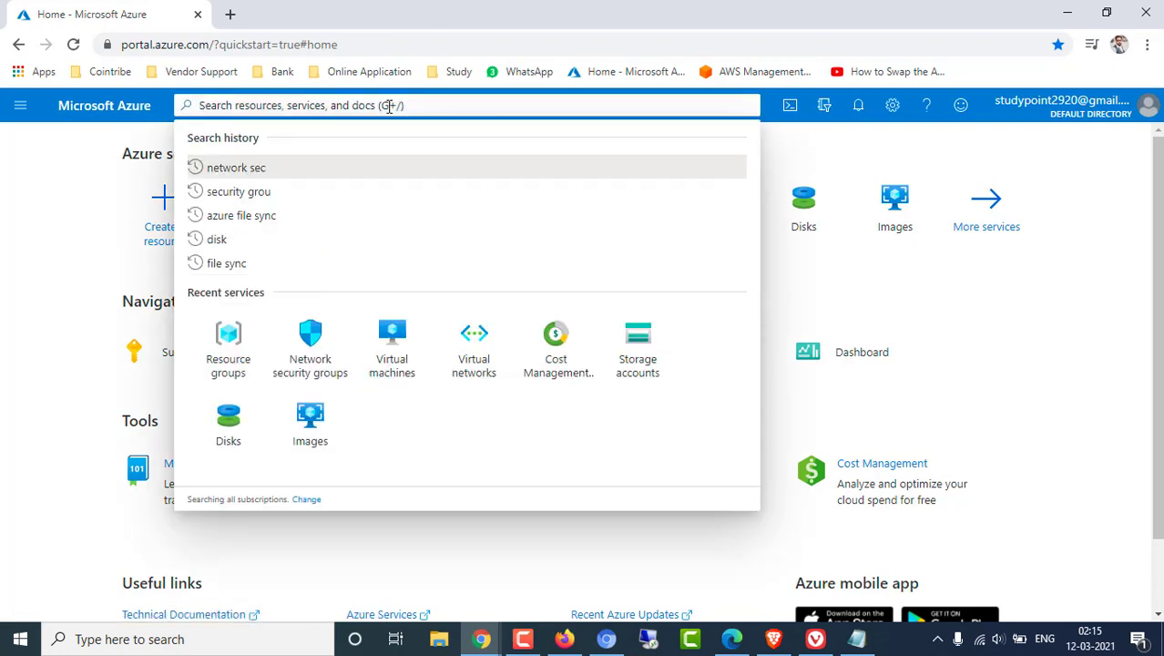
type("network s")
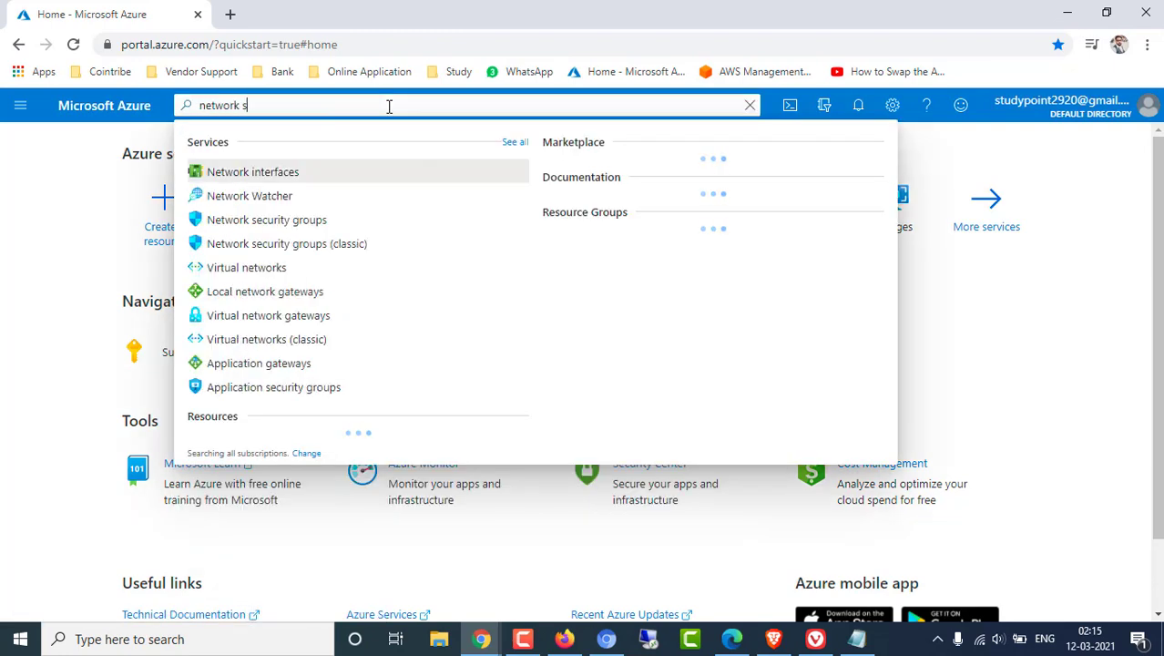
type("ecu")
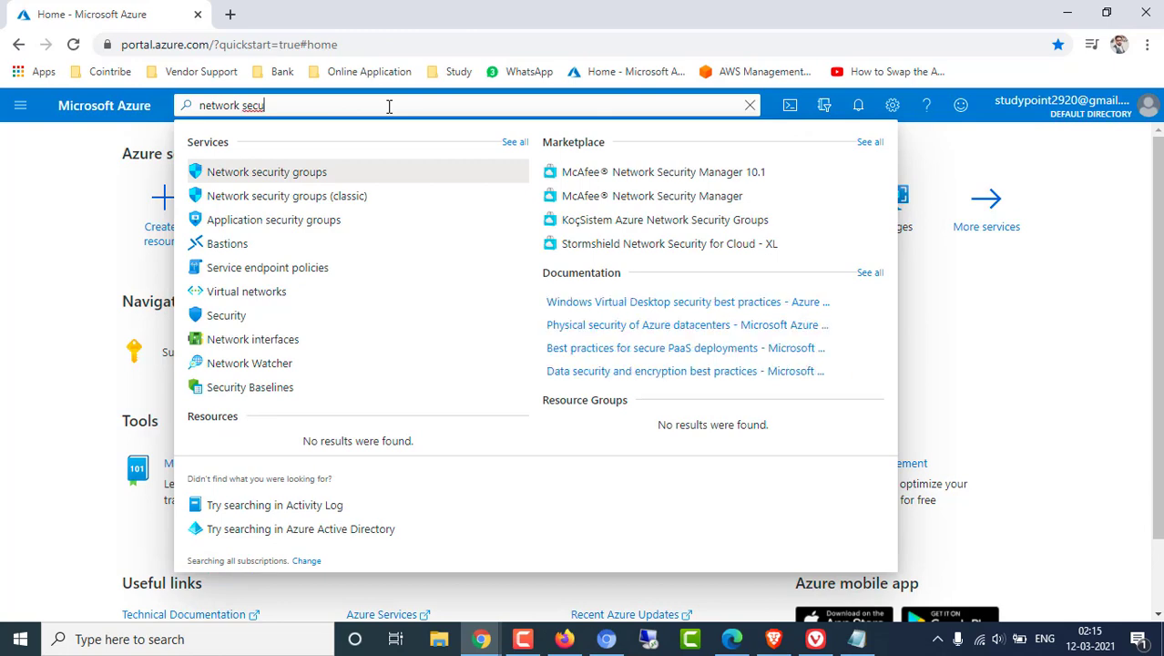
left_click(305, 178)
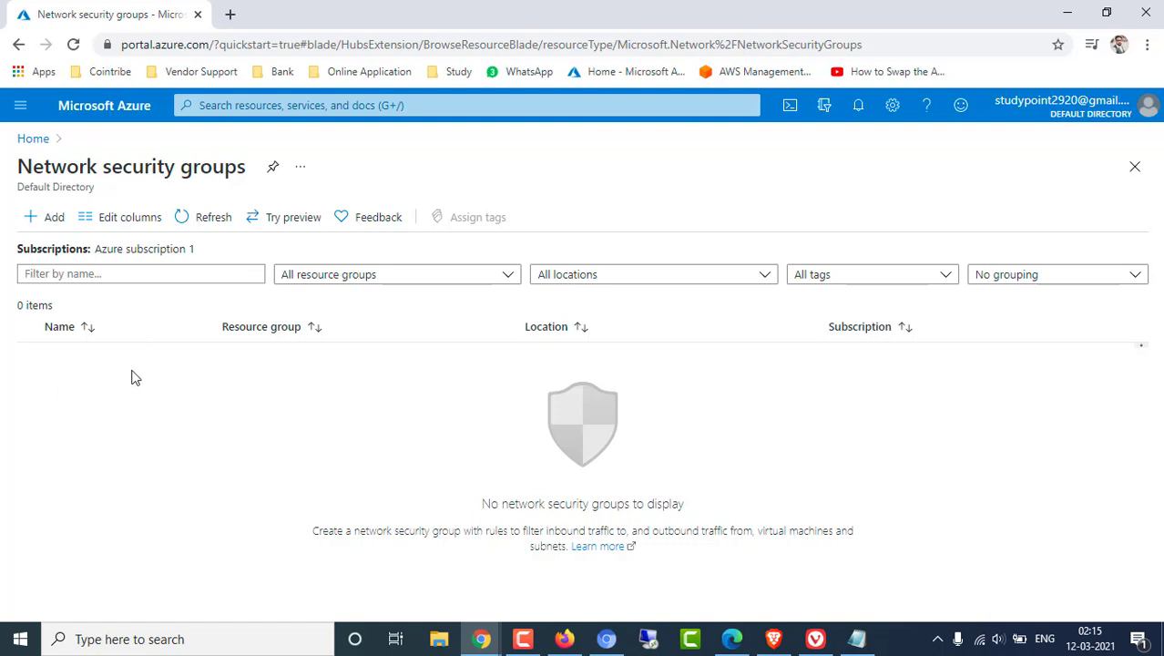
Step: Click + Add on the Network security groups blade to start a new security group
left_click(45, 219)
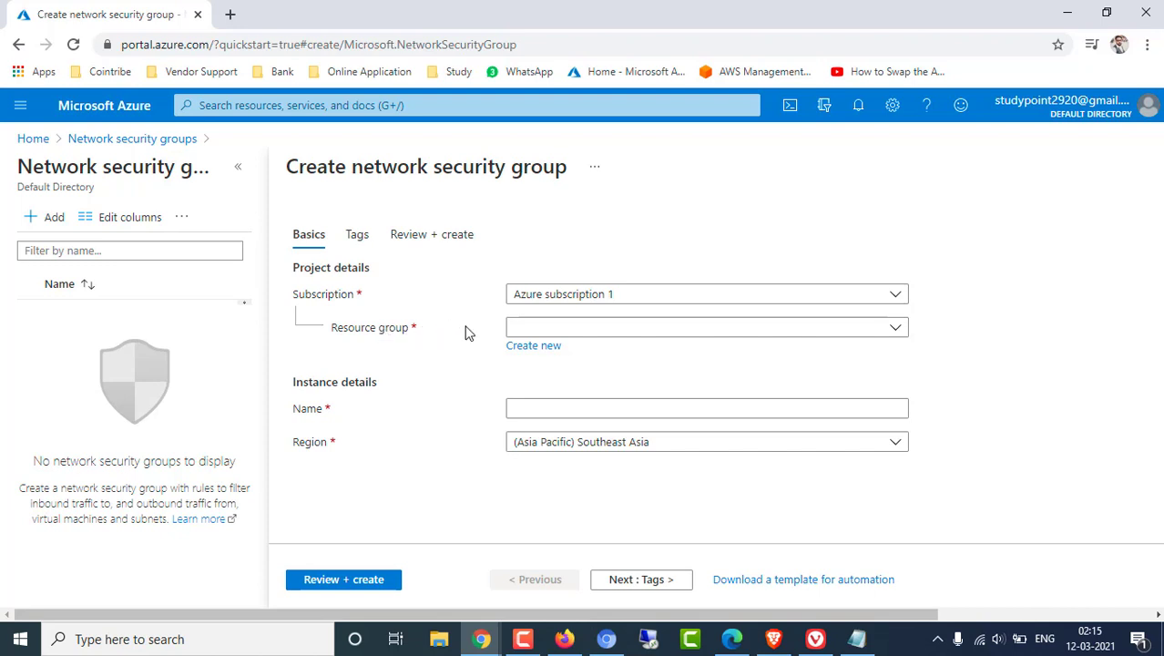
Step: Create a new resource group named demonsg
left_click(537, 352)
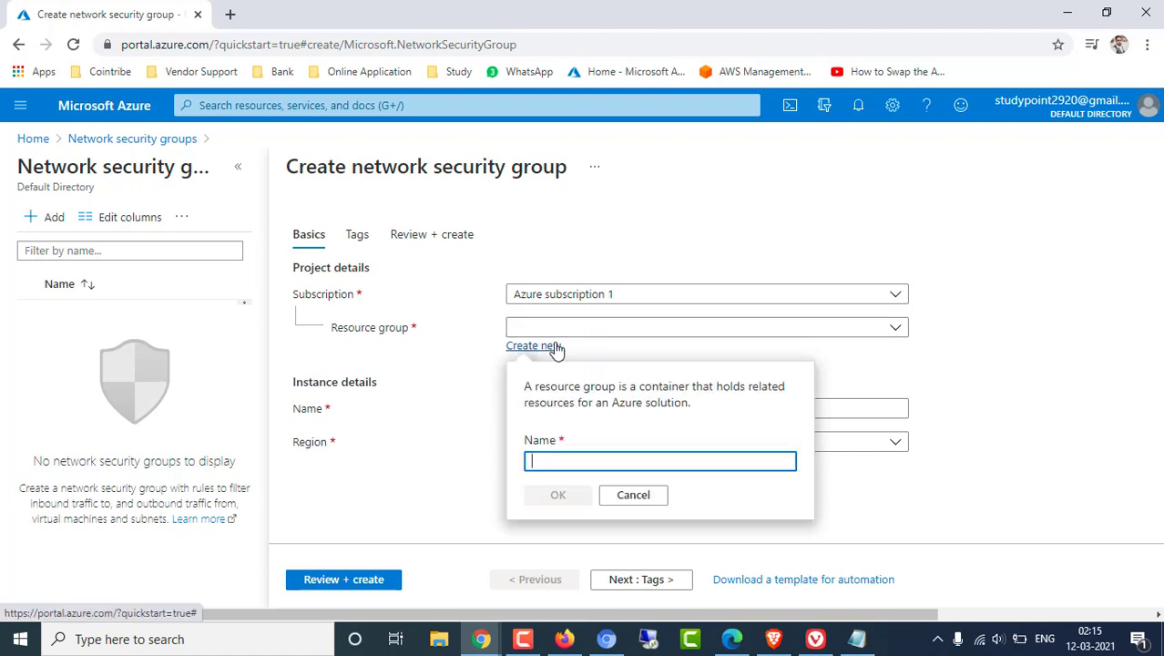
type("den")
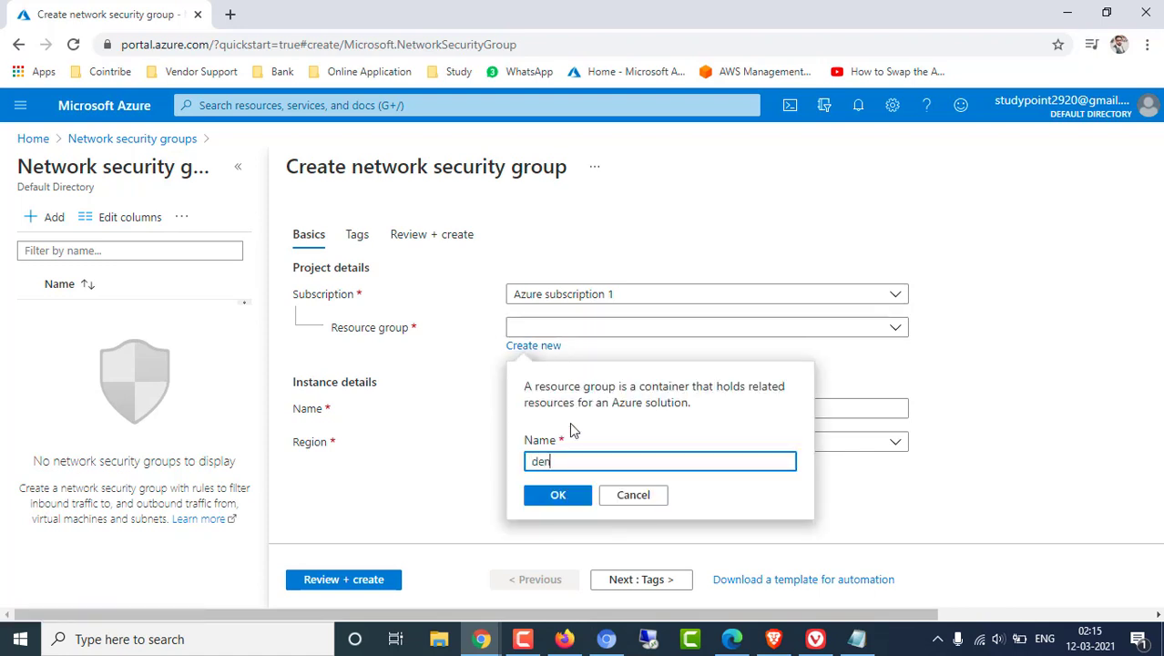
key("BackSpace")
type("monsg")
left_click(566, 493)
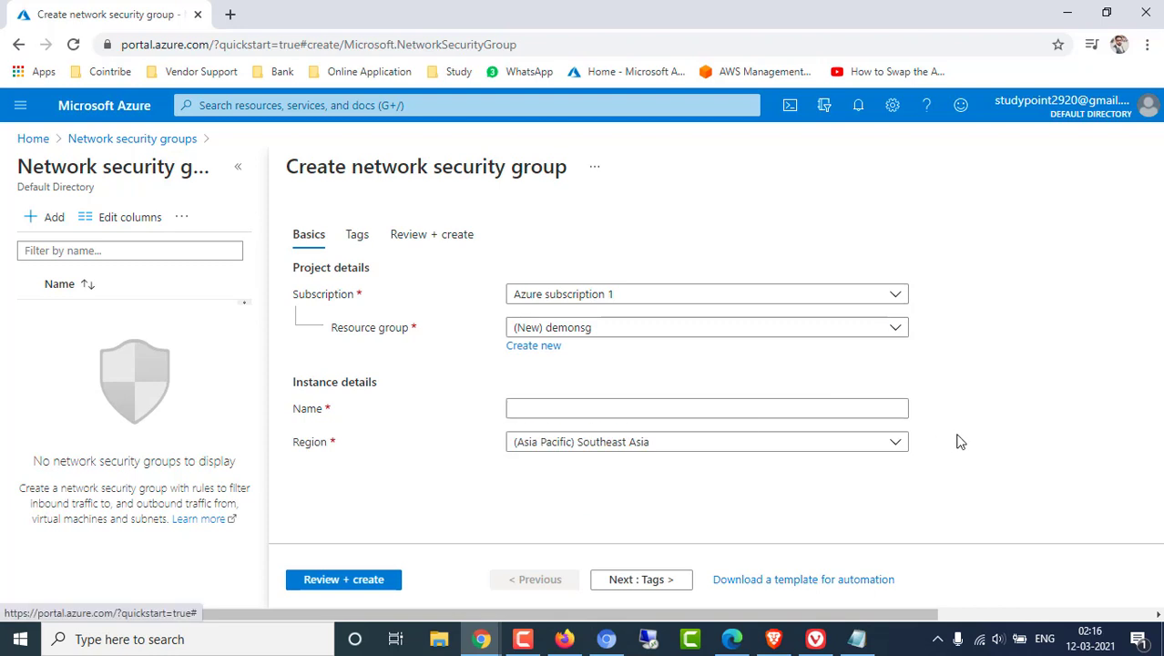
Step: Name the security group NSG, set region (US) East US, and continue to Tags
left_click(767, 413)
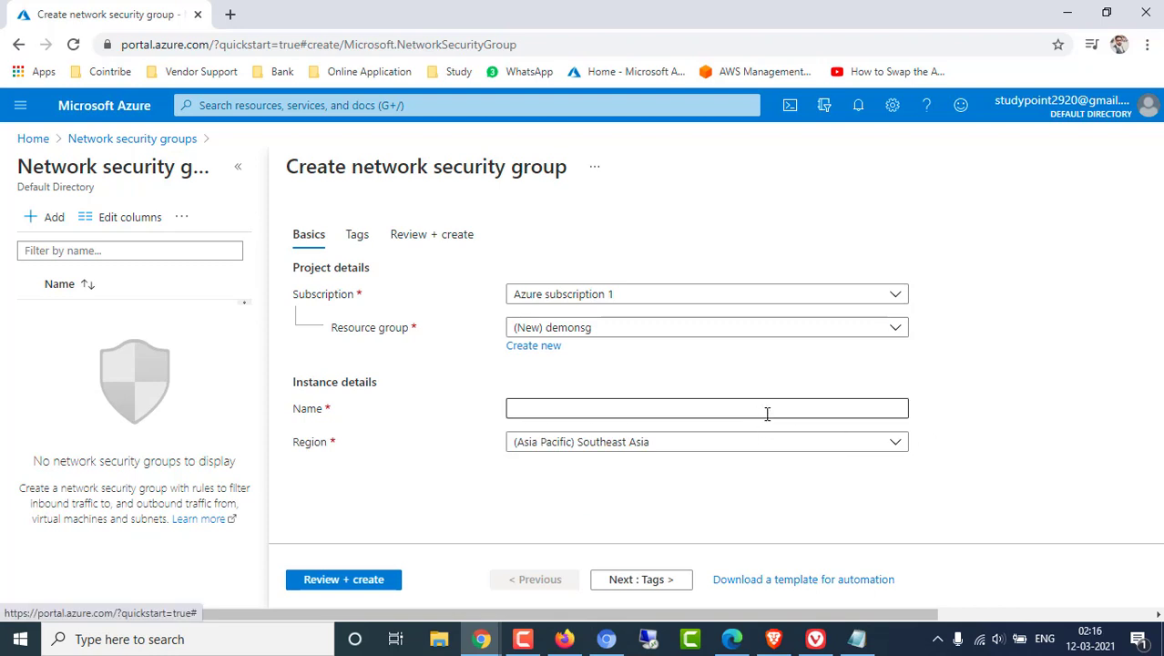
left_click(752, 411)
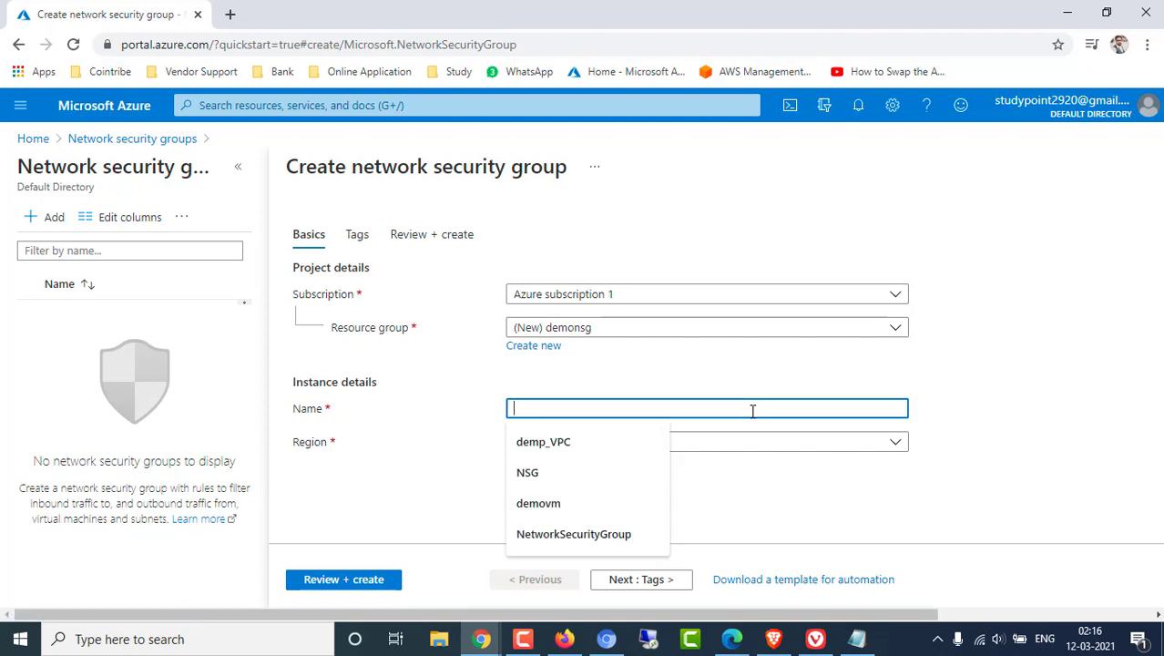
type("NSG")
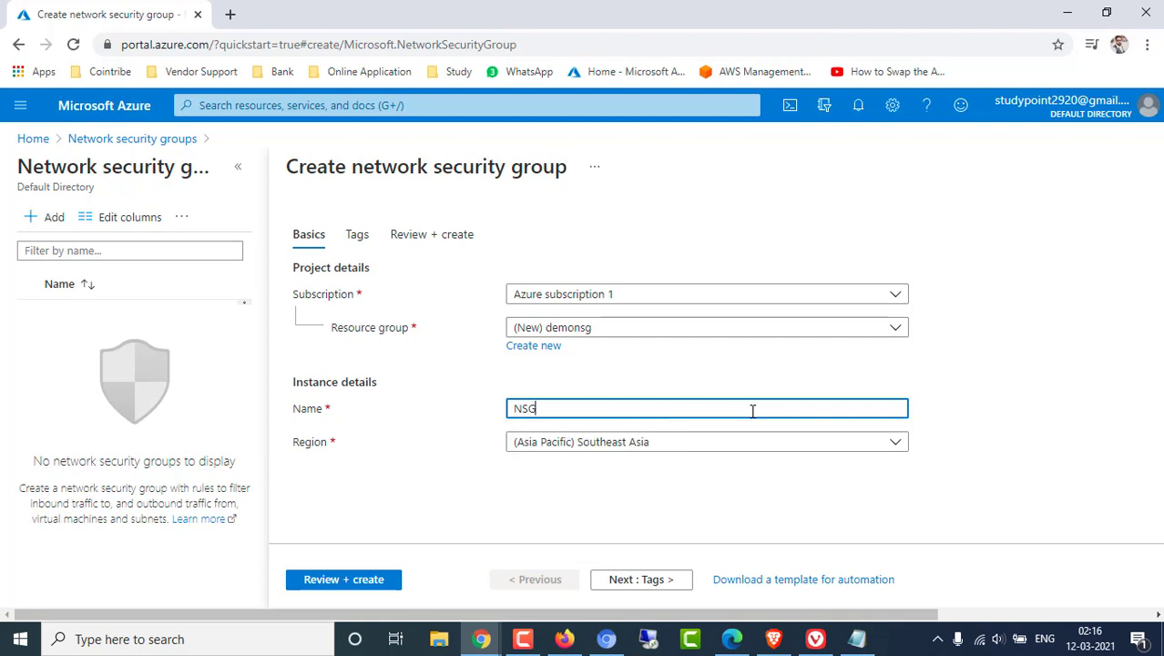
left_click(961, 397)
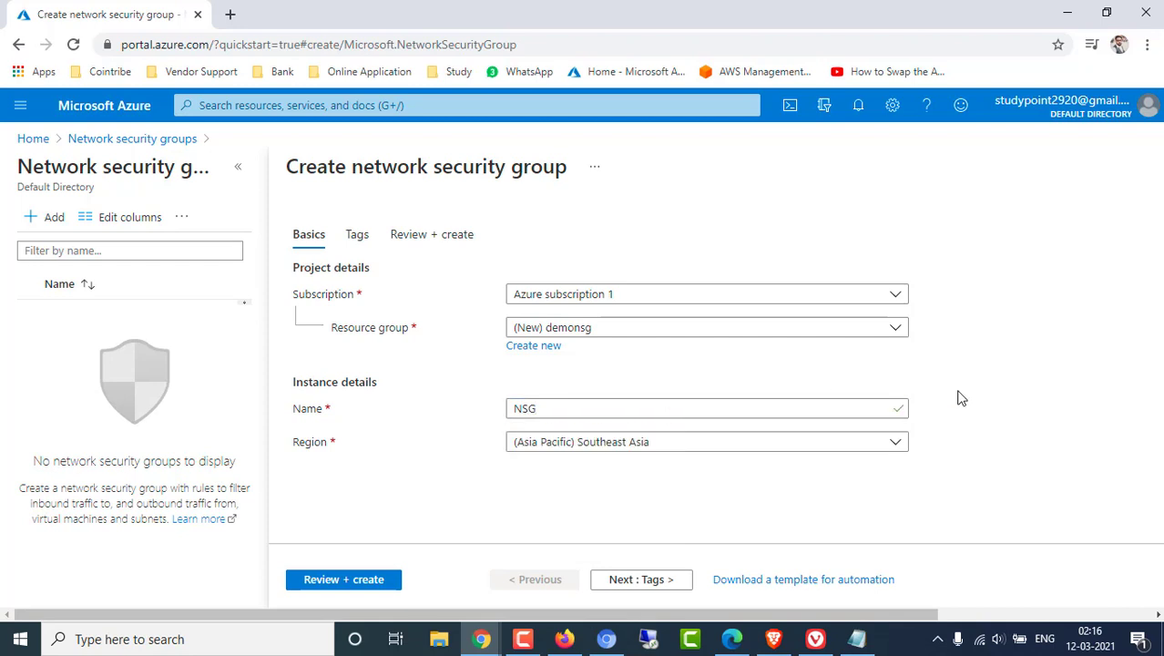
left_click(623, 446)
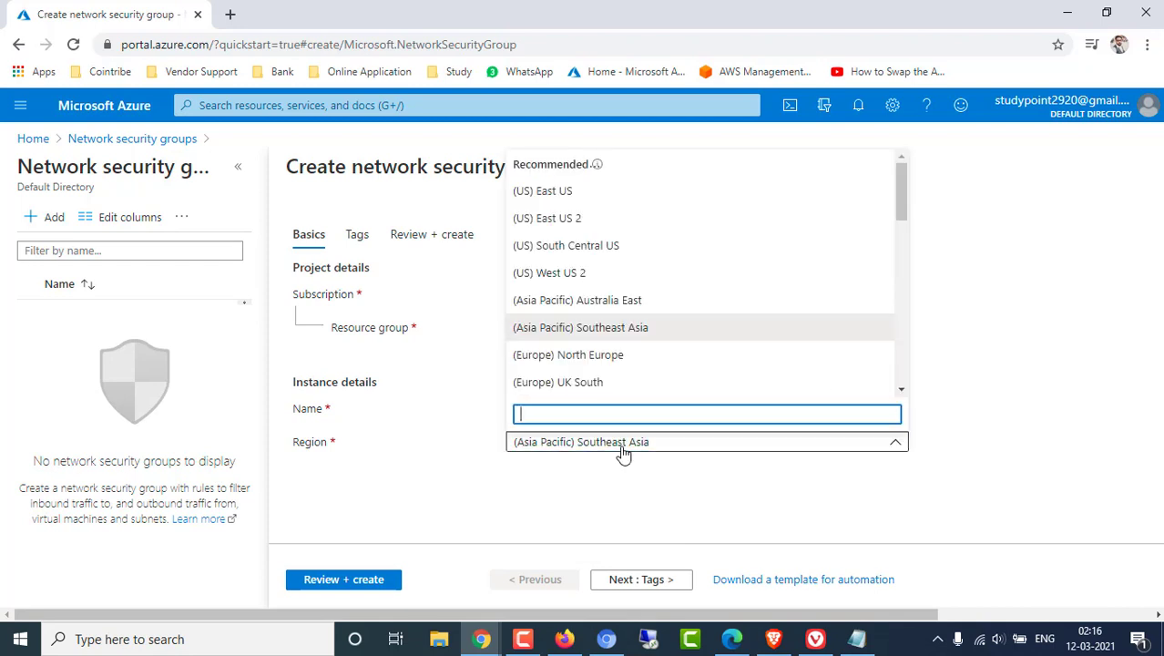
left_click(576, 193)
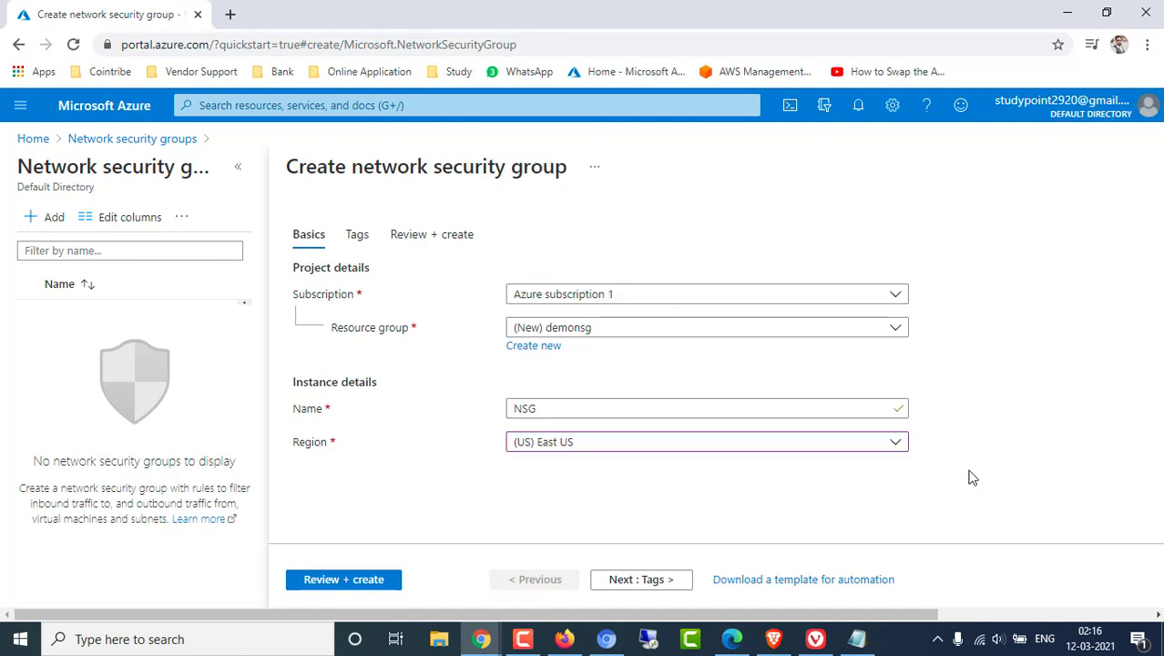
left_click(641, 580)
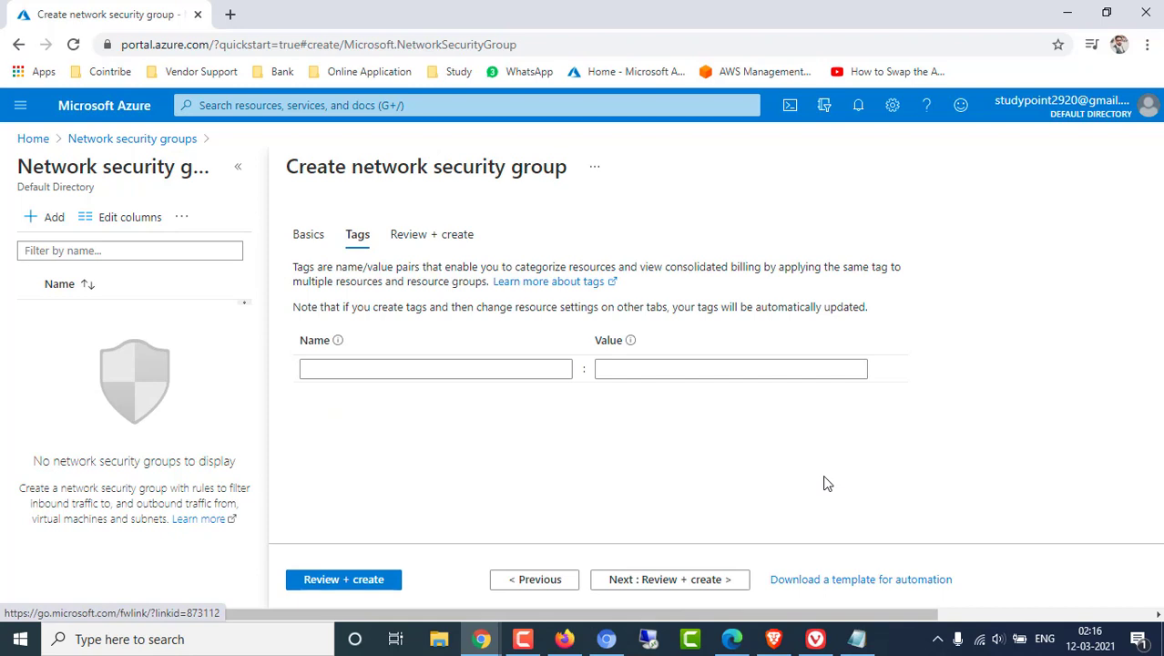
Step: Review the NSG settings, then create and deploy it to resource group demonsg
left_click(688, 584)
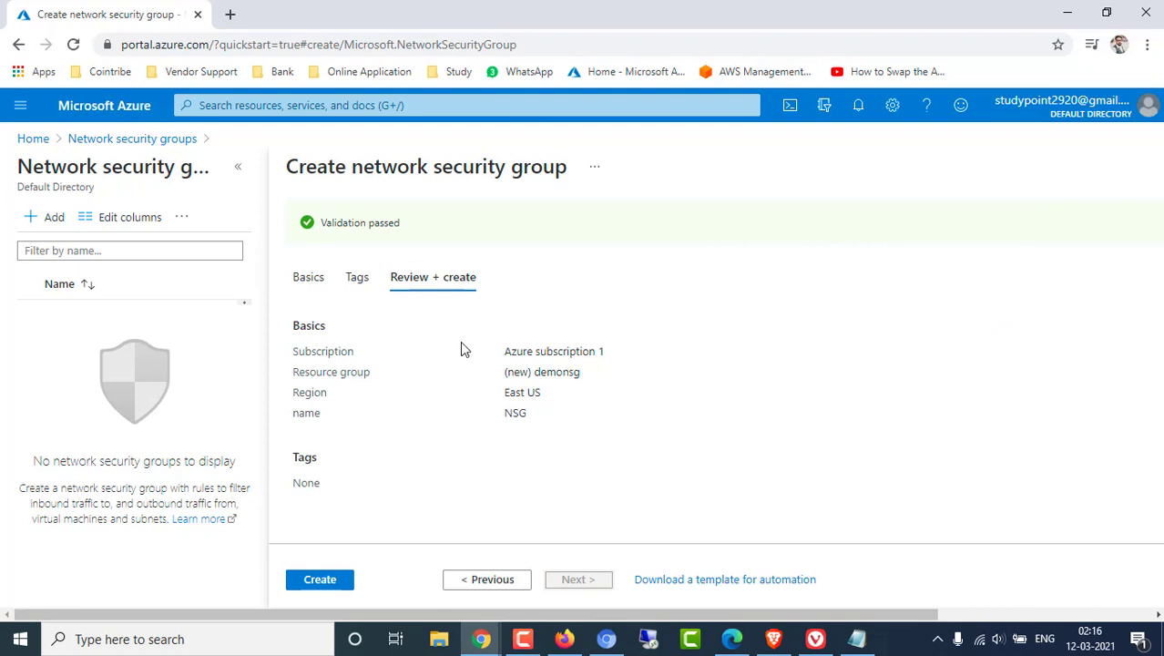
left_click(319, 580)
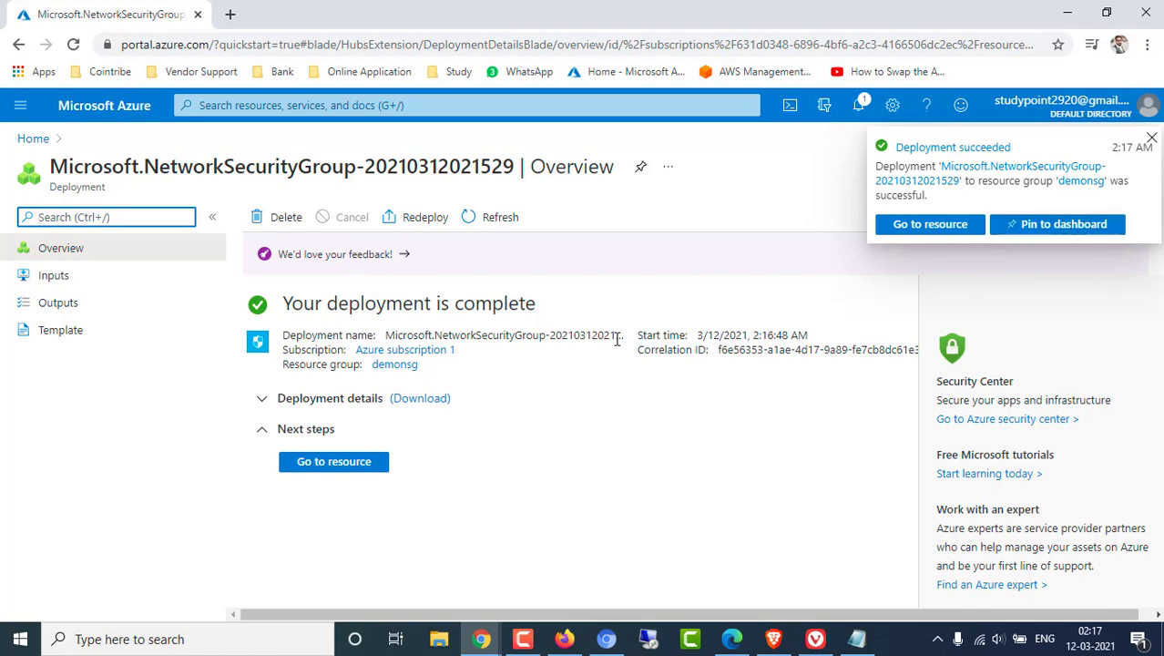
Step: Open the deployed NSG and review its 0 custom rules and default inbound/outbound rules
left_click(321, 461)
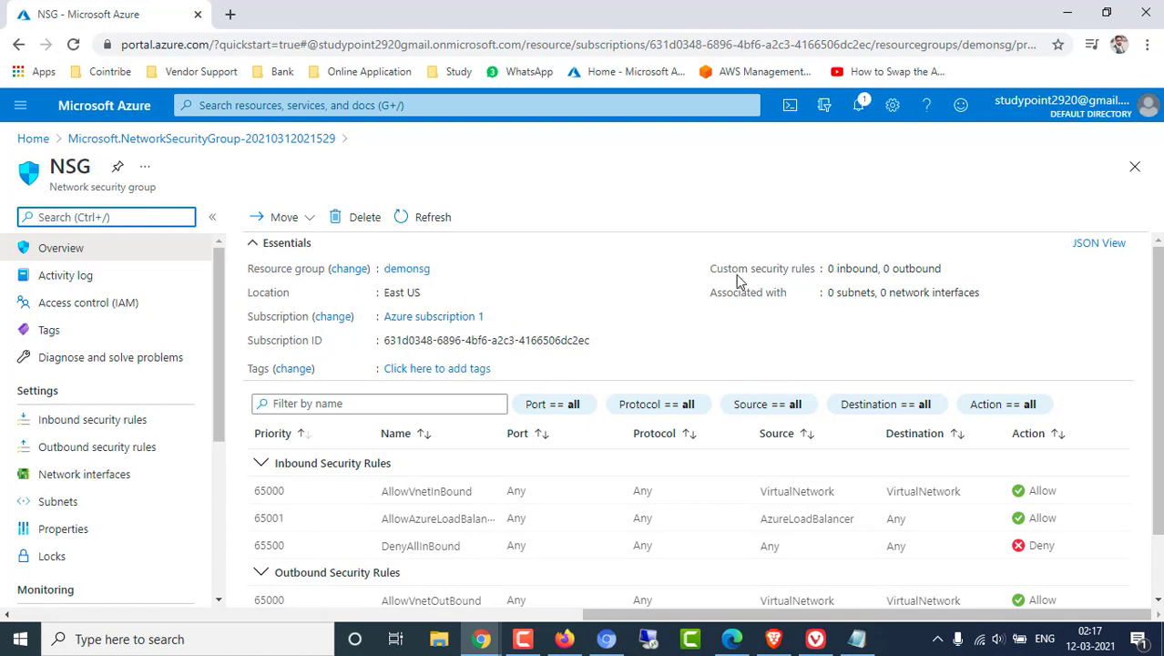
left_click_drag(722, 271, 824, 273)
left_click(842, 271)
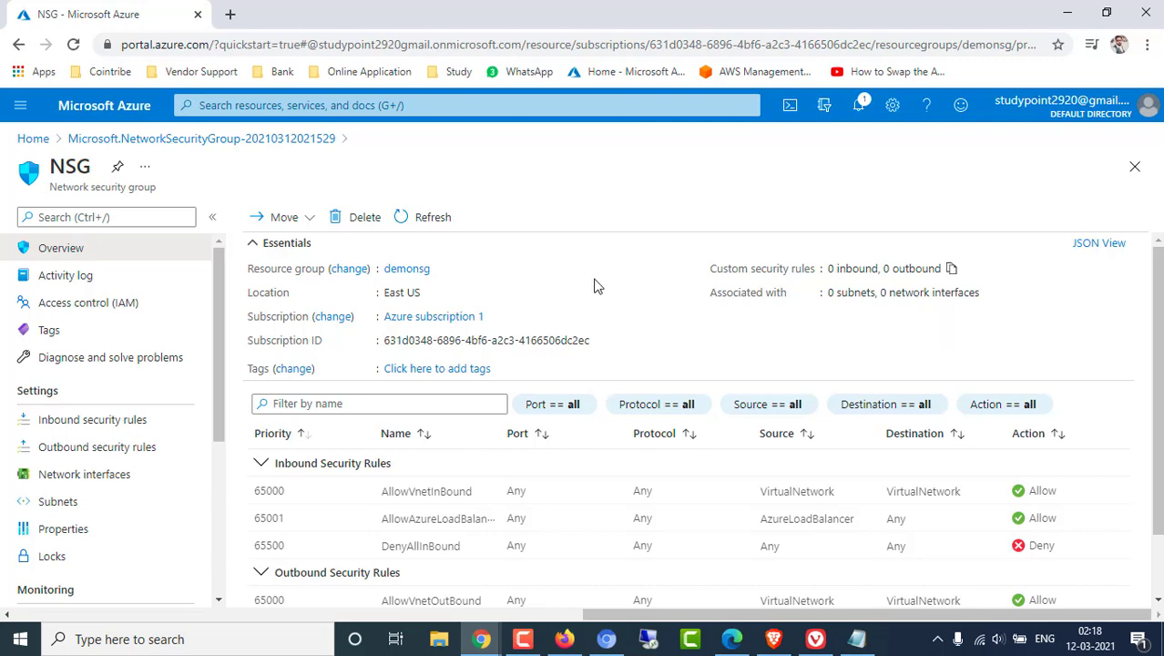
scroll(481, 457, "down", 2)
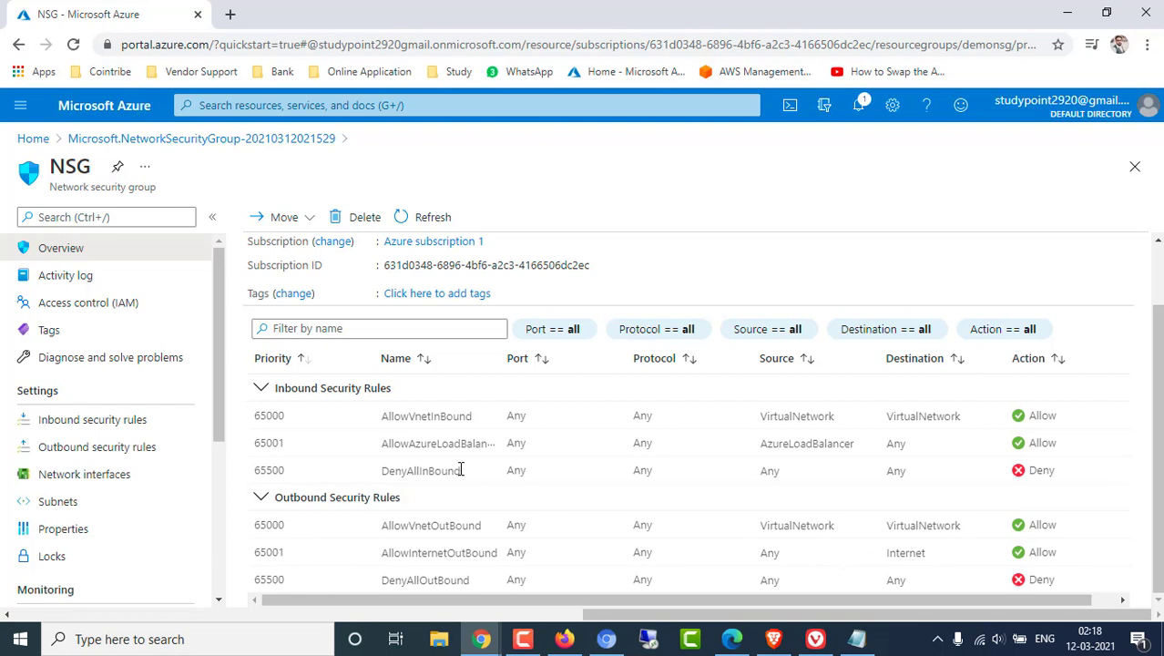
scroll(550, 494, "up", 2)
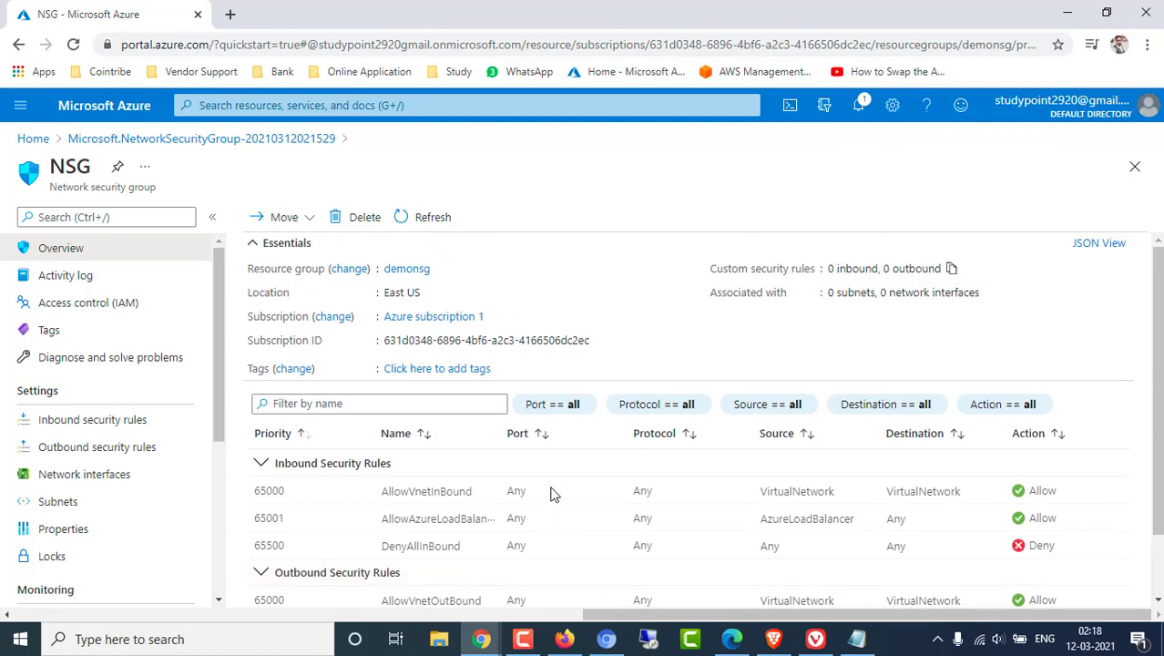
Step: From Home, go to Virtual machines and start adding a new virtual machine
left_click(33, 138)
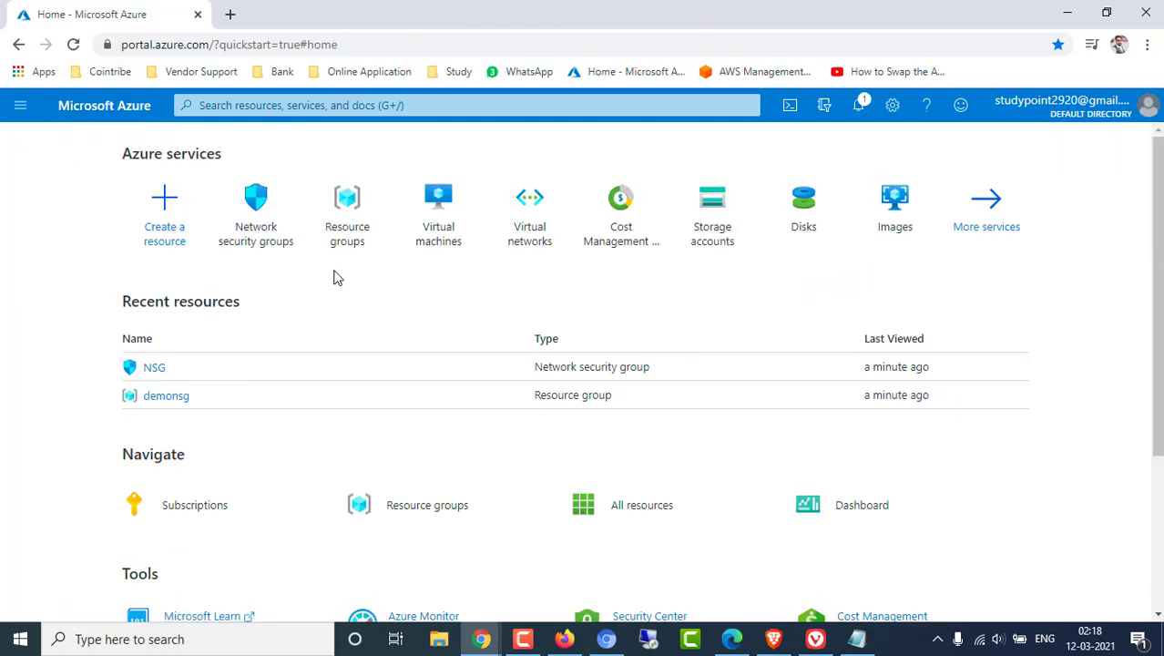
left_click(437, 208)
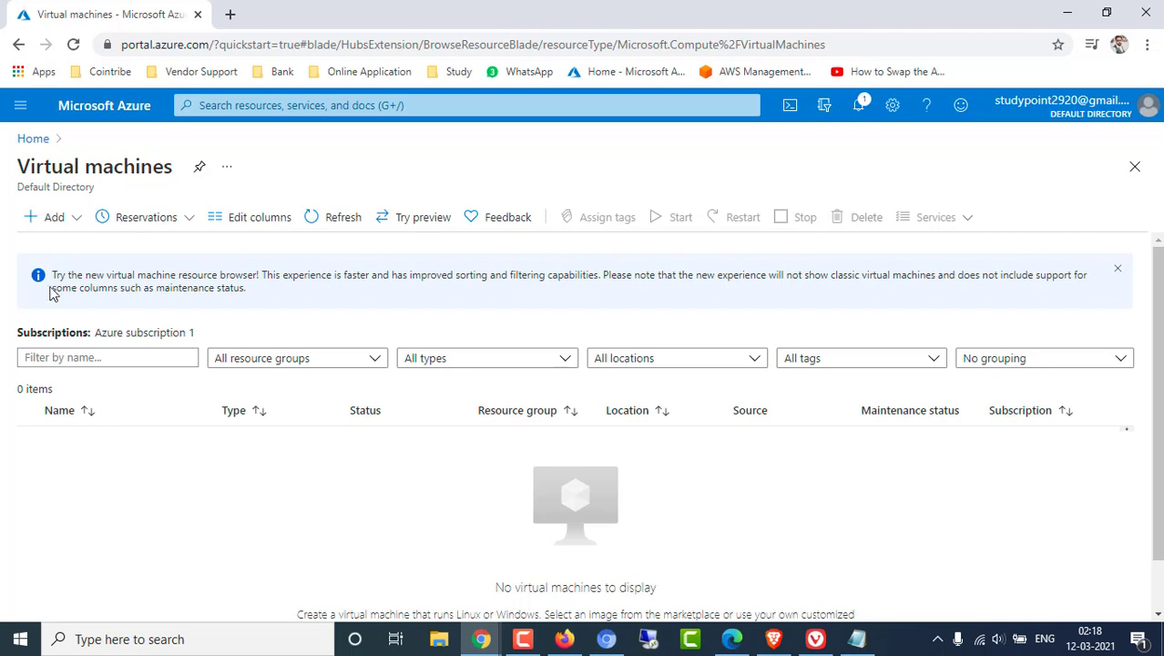
left_click(41, 218)
left_click(64, 244)
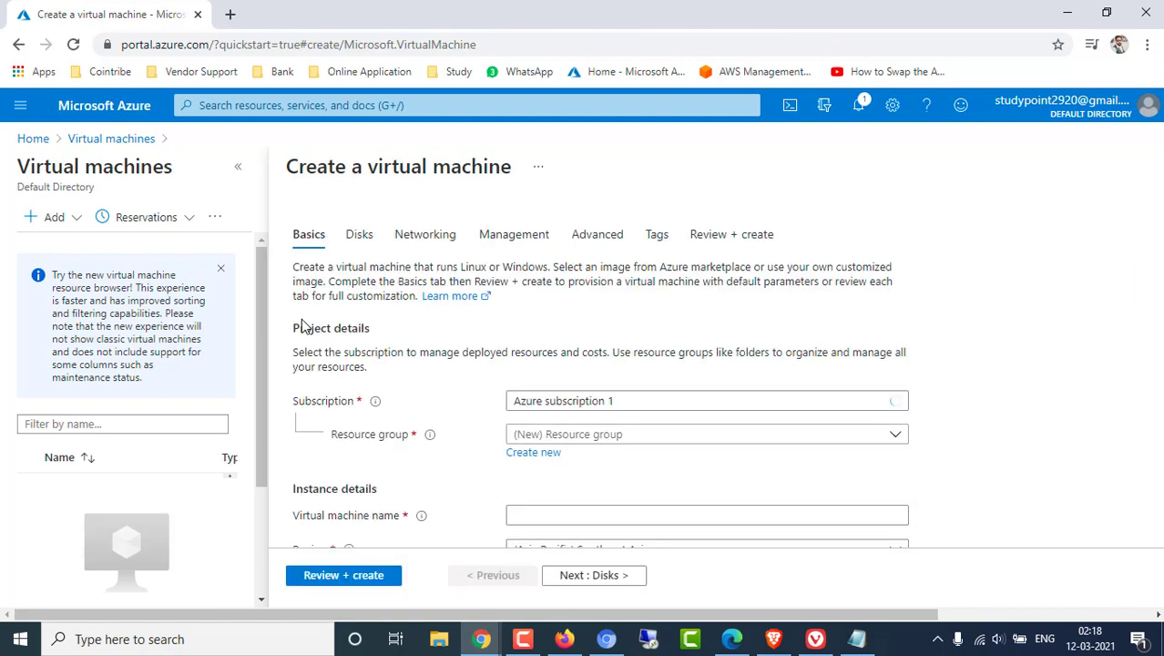
Step: Put the VM in resource group demonsg and name it demonsgvm
left_click(560, 435)
left_click(556, 498)
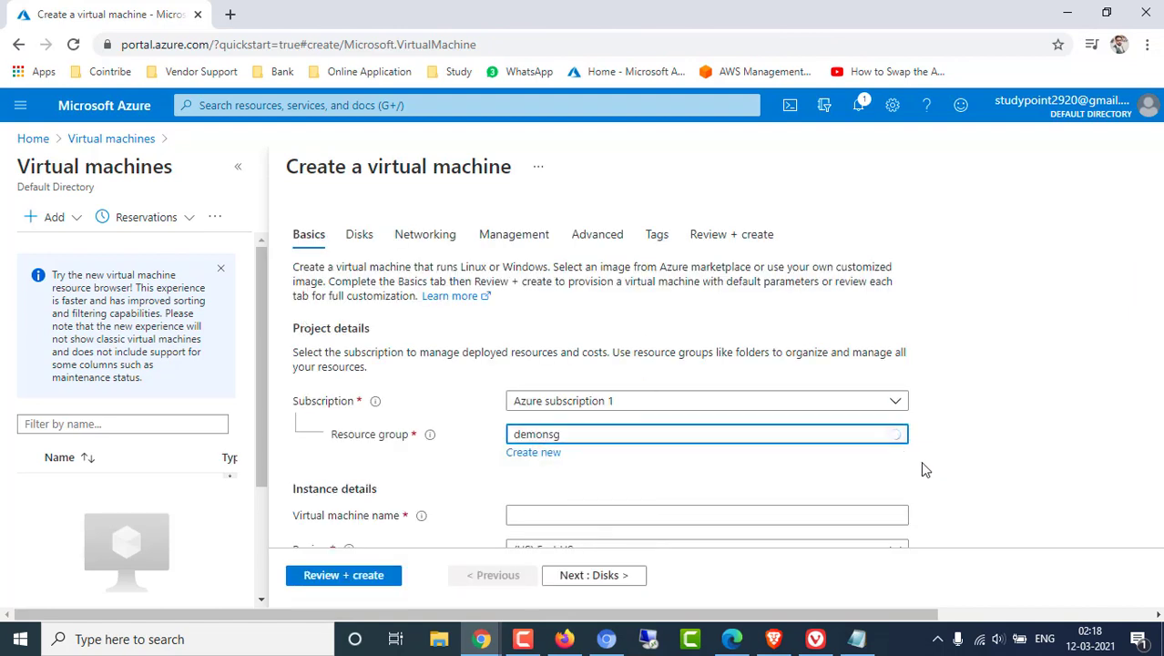
scroll(925, 470, "down", 2)
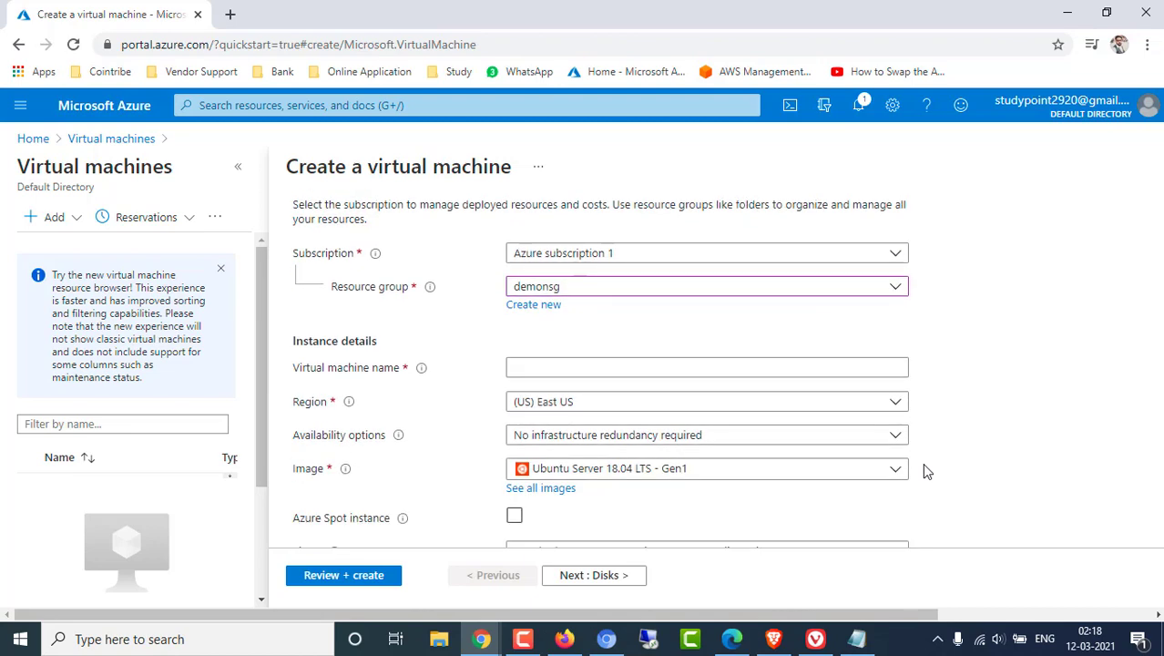
left_click(545, 373)
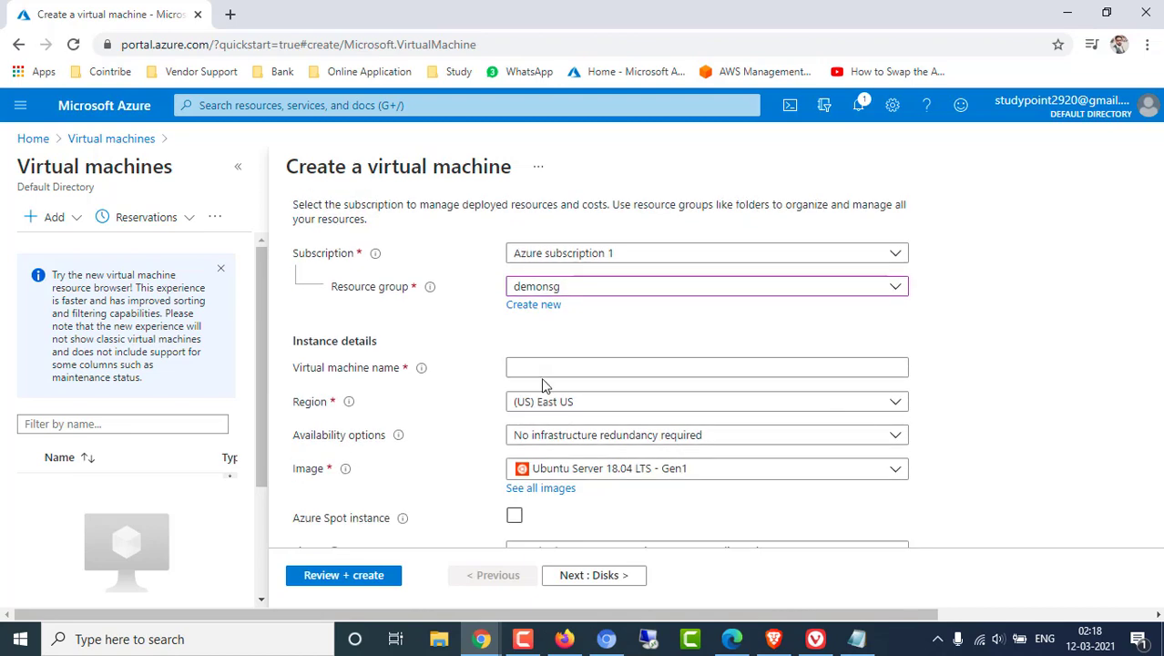
left_click(546, 373)
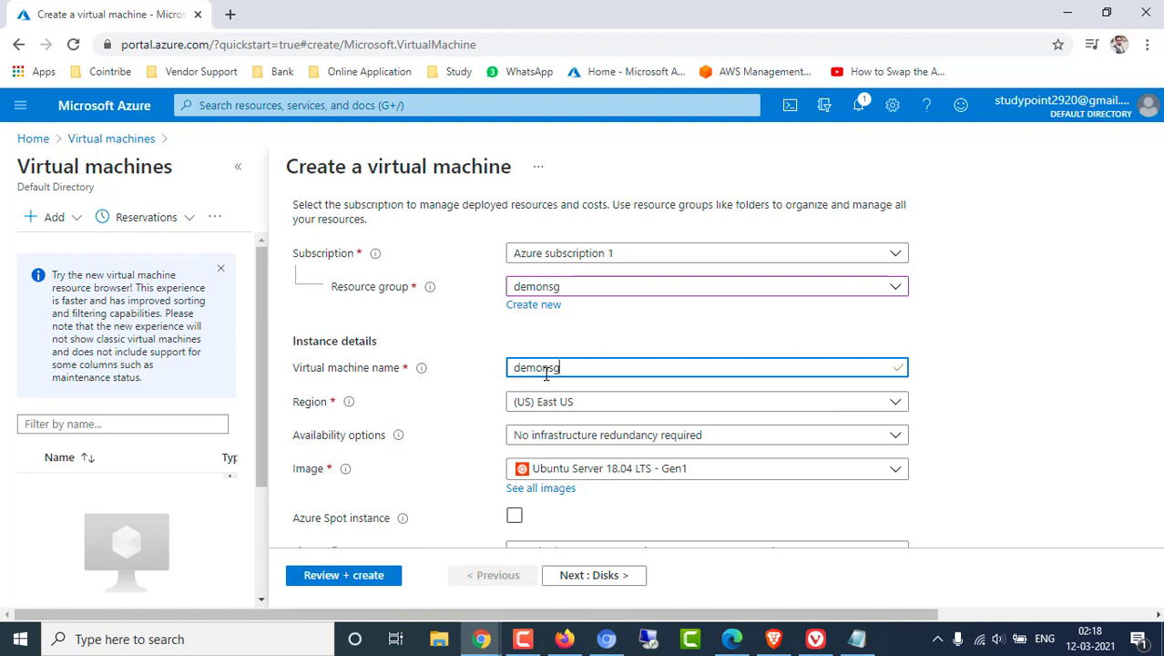
type("vm")
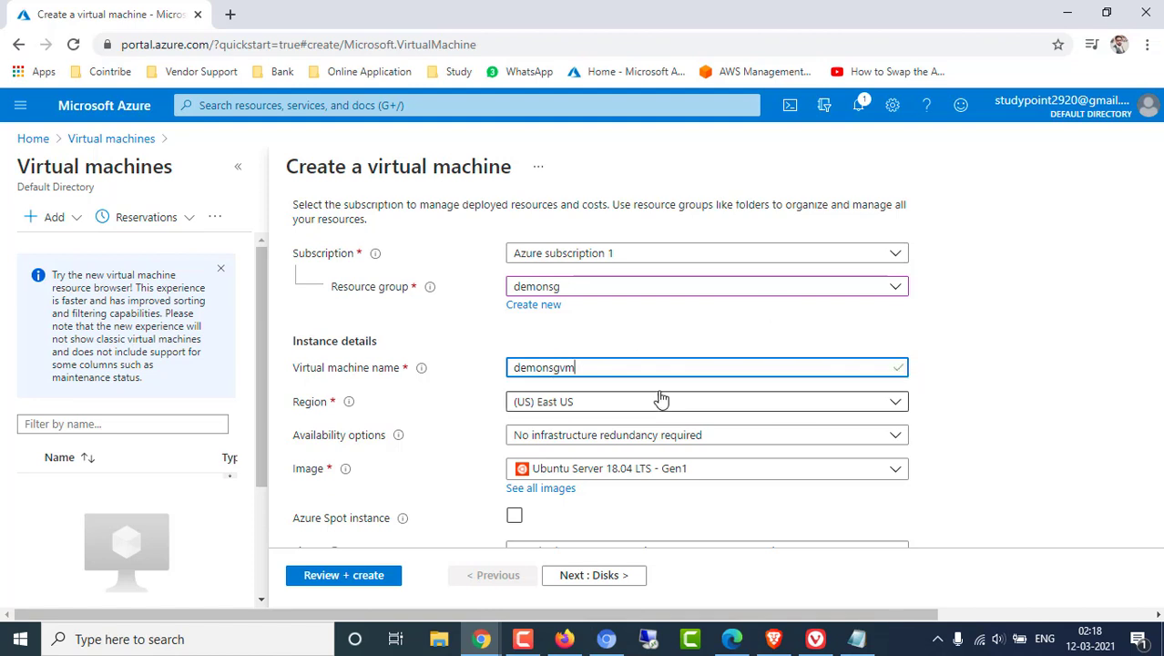
left_click(944, 404)
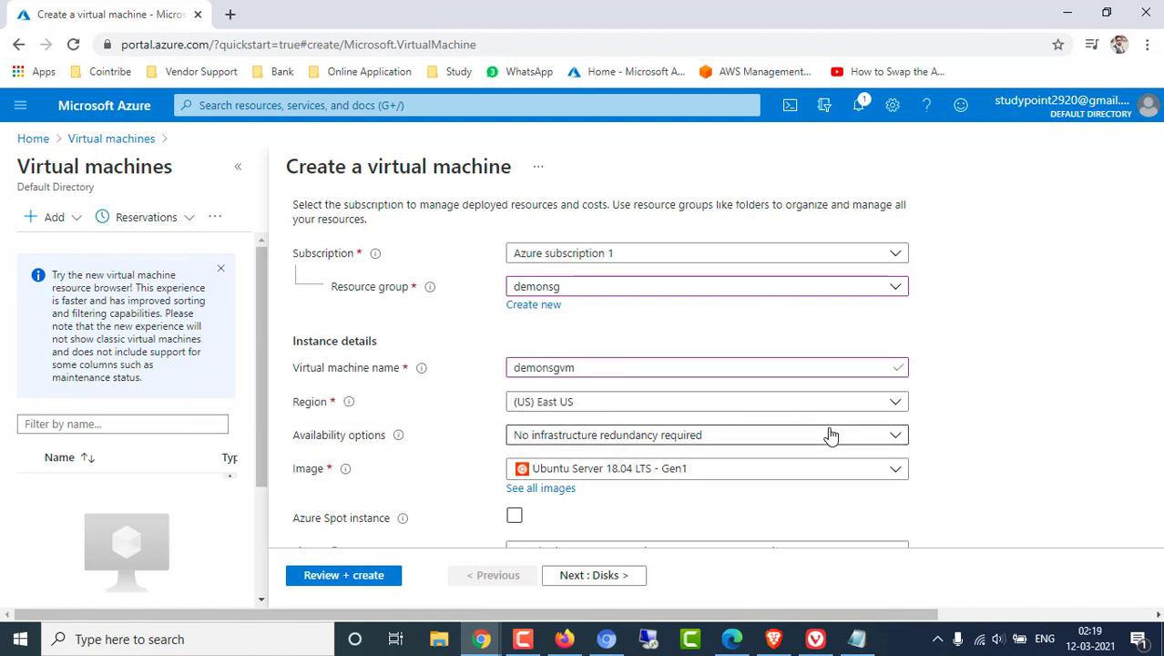
scroll(1001, 426, "down", 1)
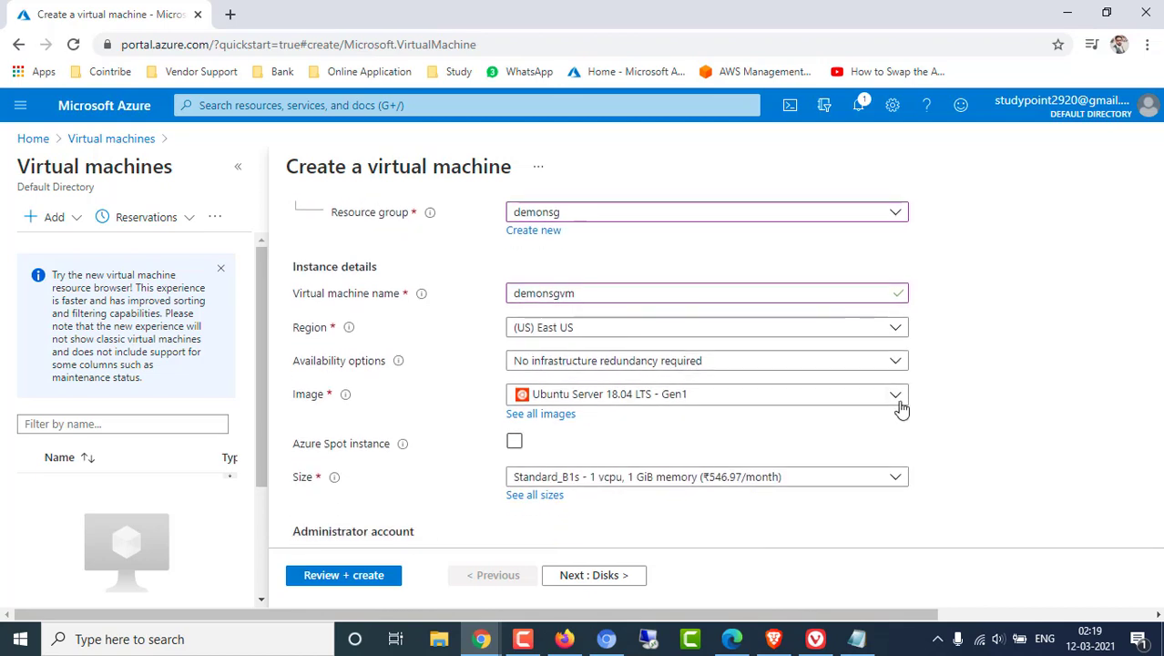
Step: Change the VM image from Ubuntu Server 18.04 LTS to Windows 10 Pro, Version 2004 - Gen1
left_click(895, 397)
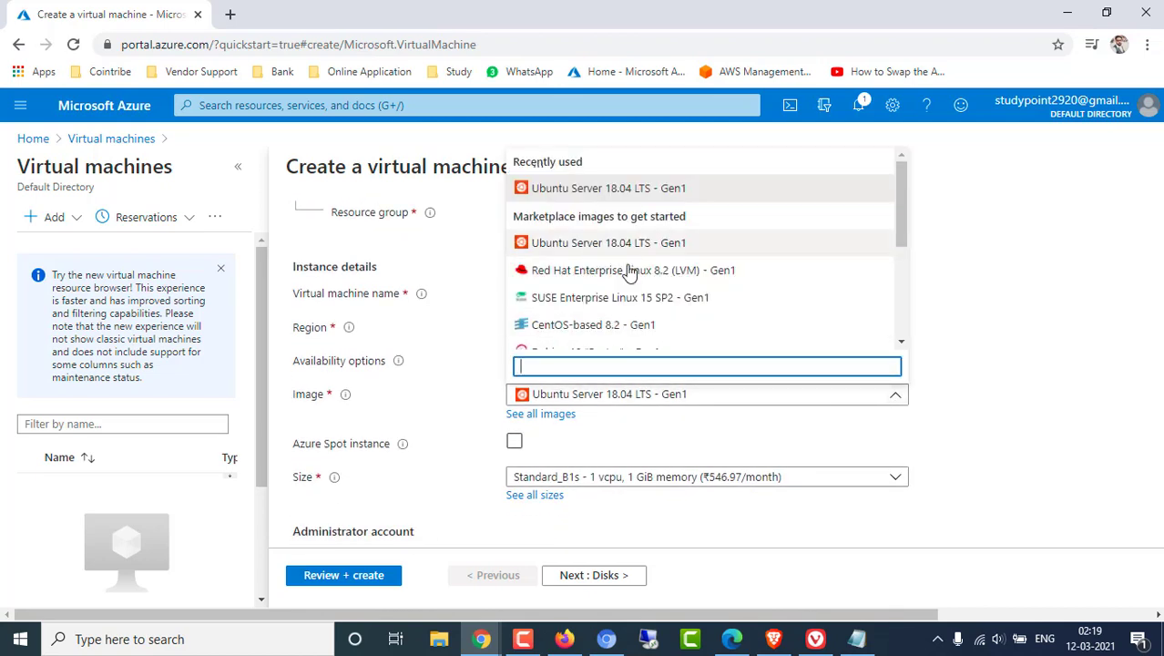
scroll(608, 326, "down", 5)
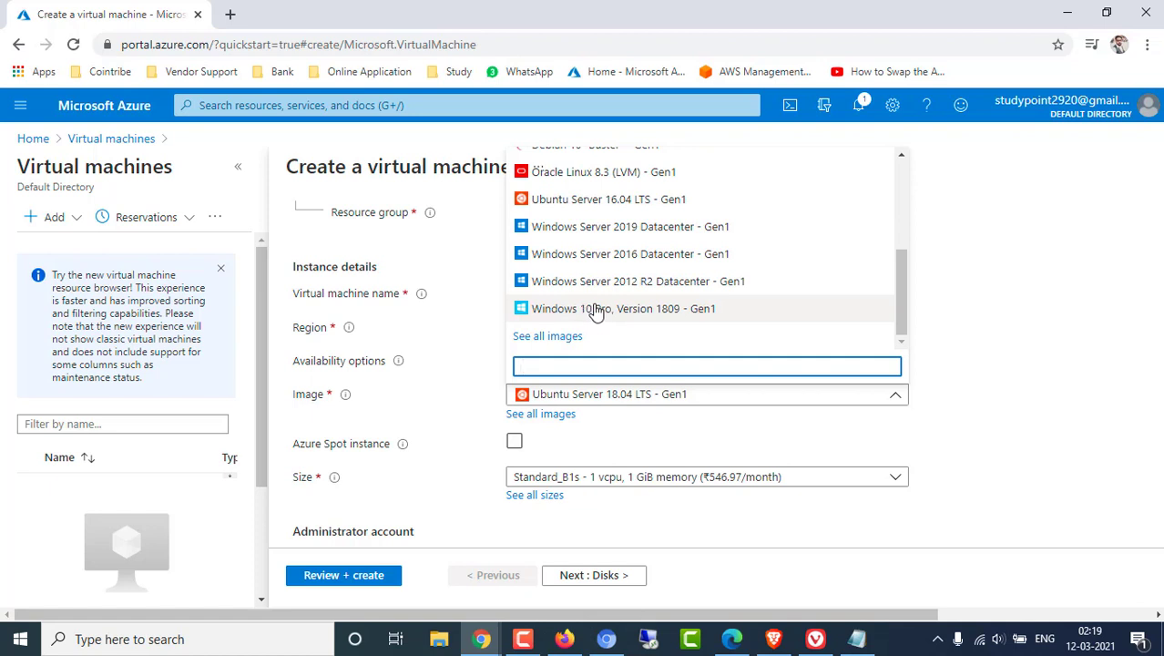
left_click(596, 311)
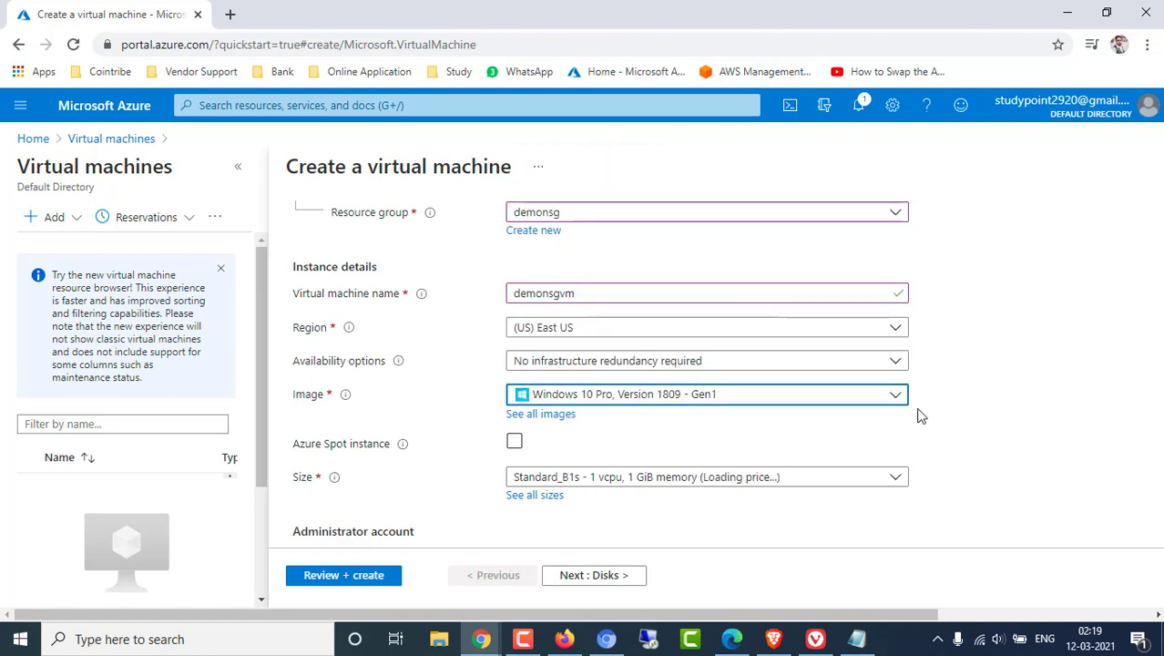
scroll(961, 444, "down", 1)
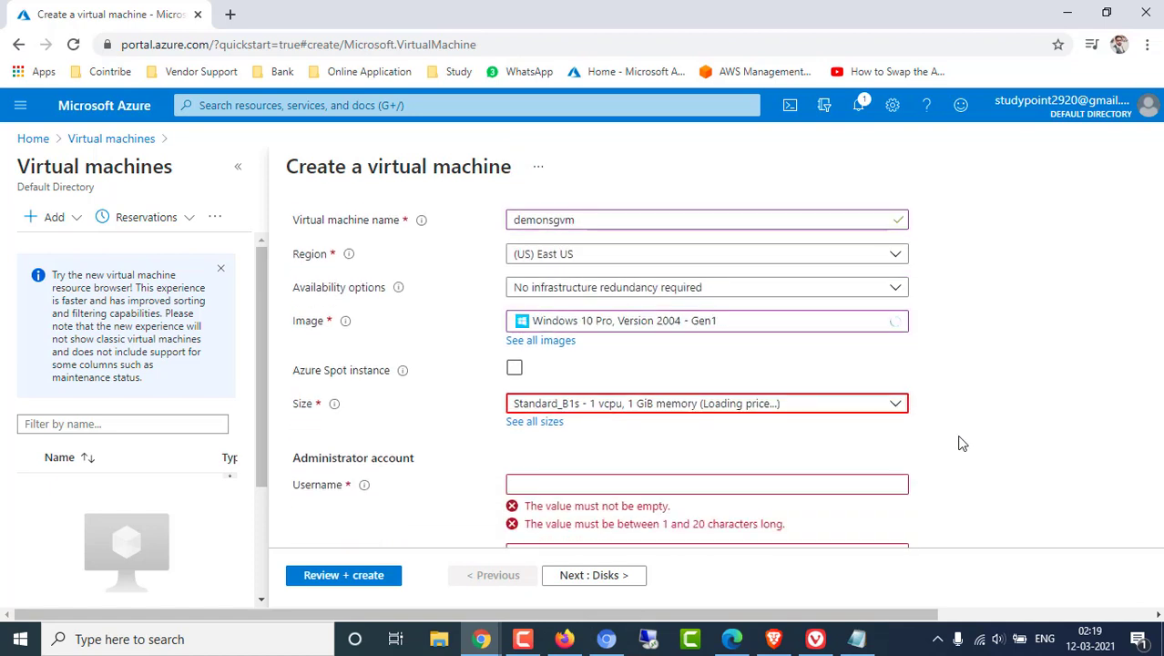
scroll(960, 443, "down", 1)
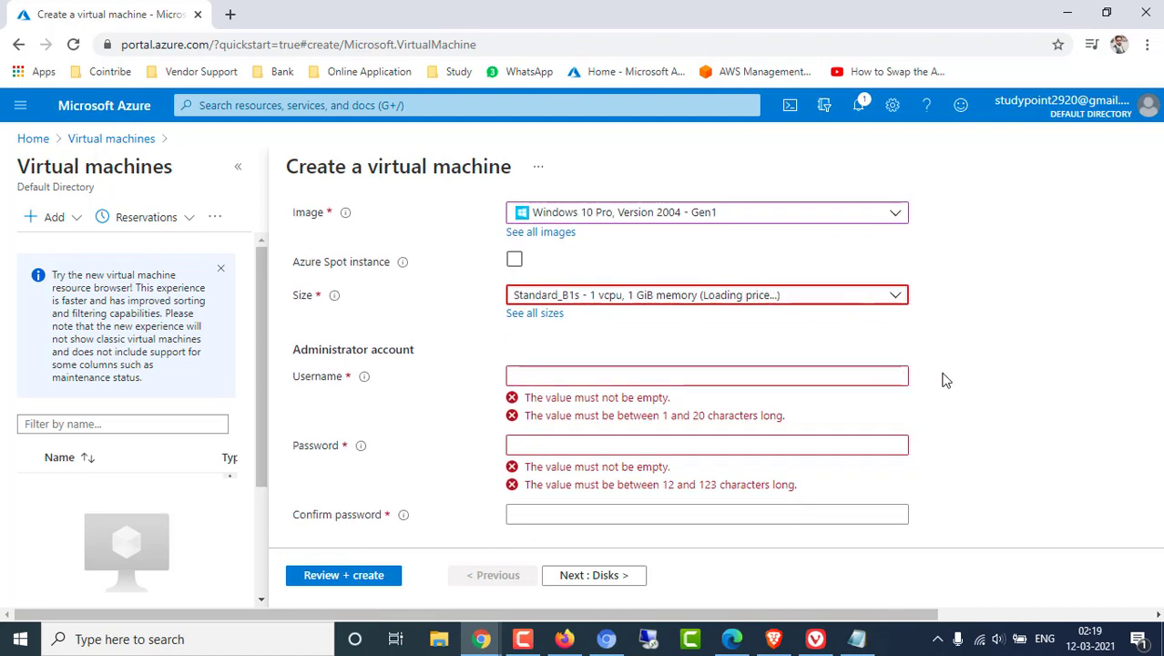
Step: Replace the rejected reserved administrator username with study
left_click(577, 382)
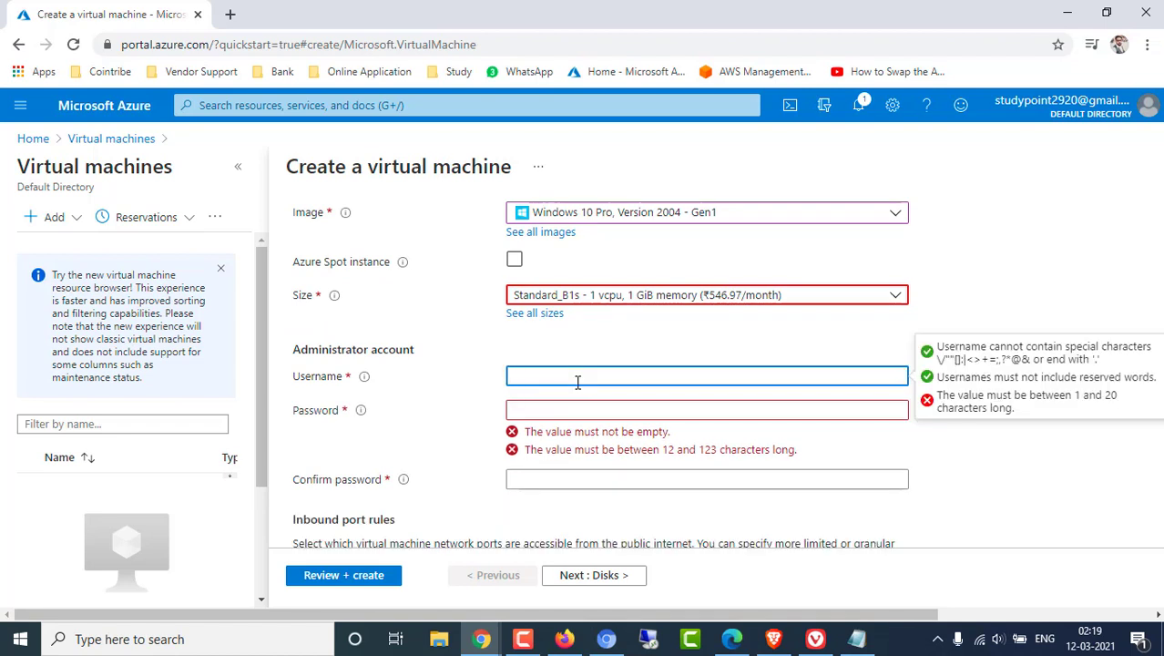
type("admini")
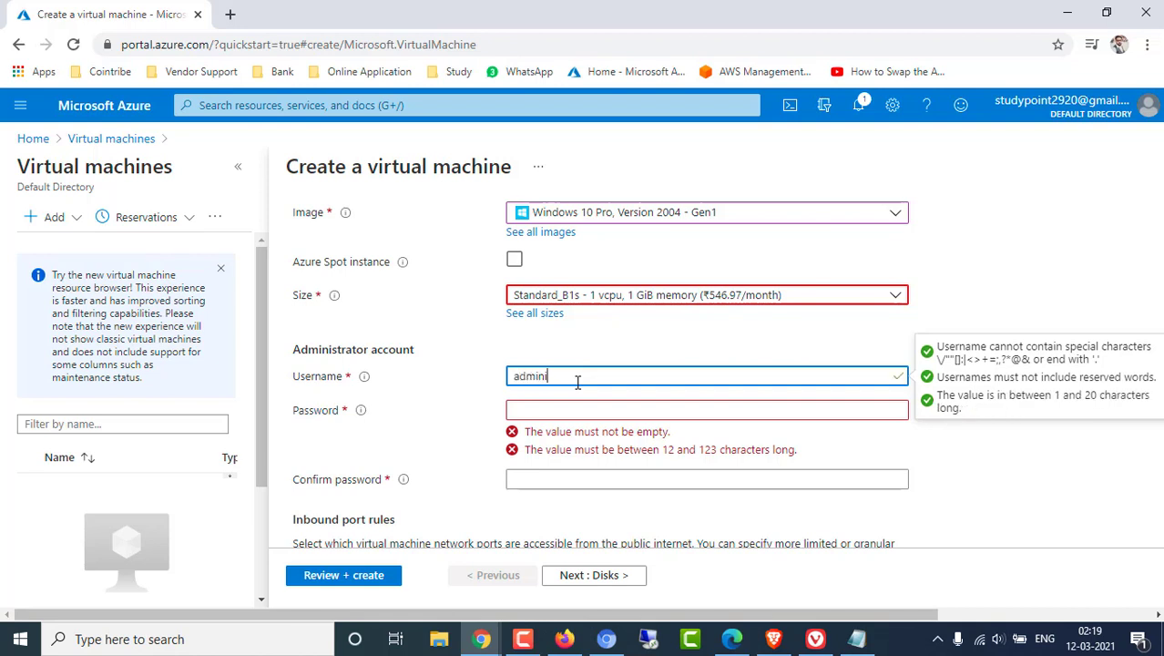
key("Tab")
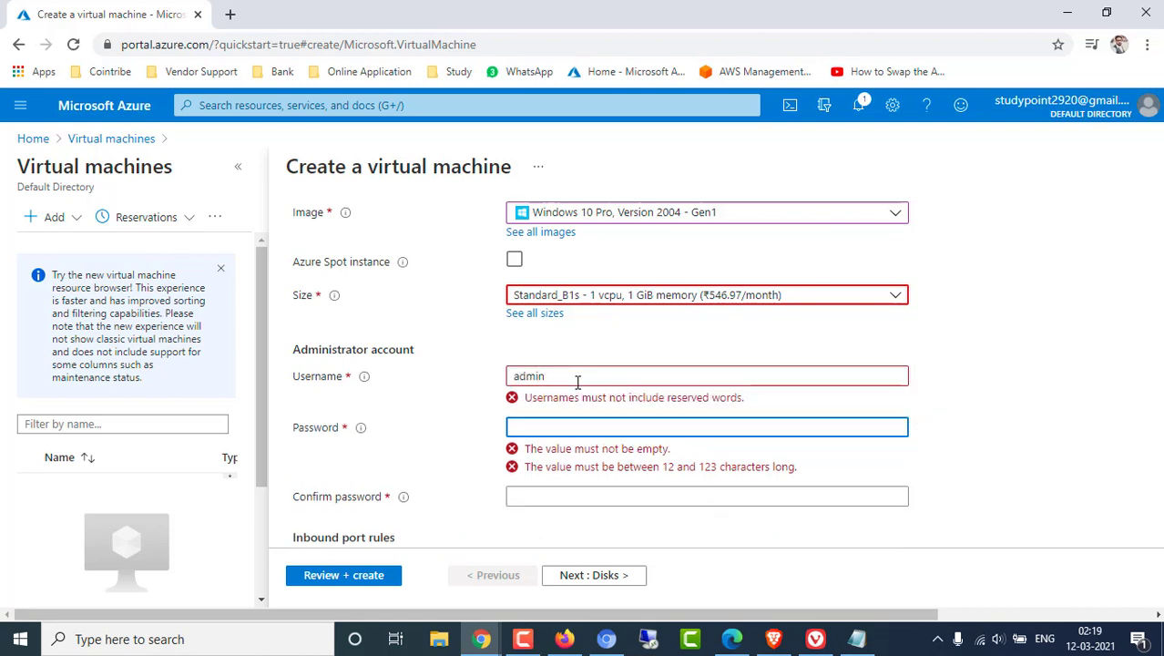
double_click(577, 382)
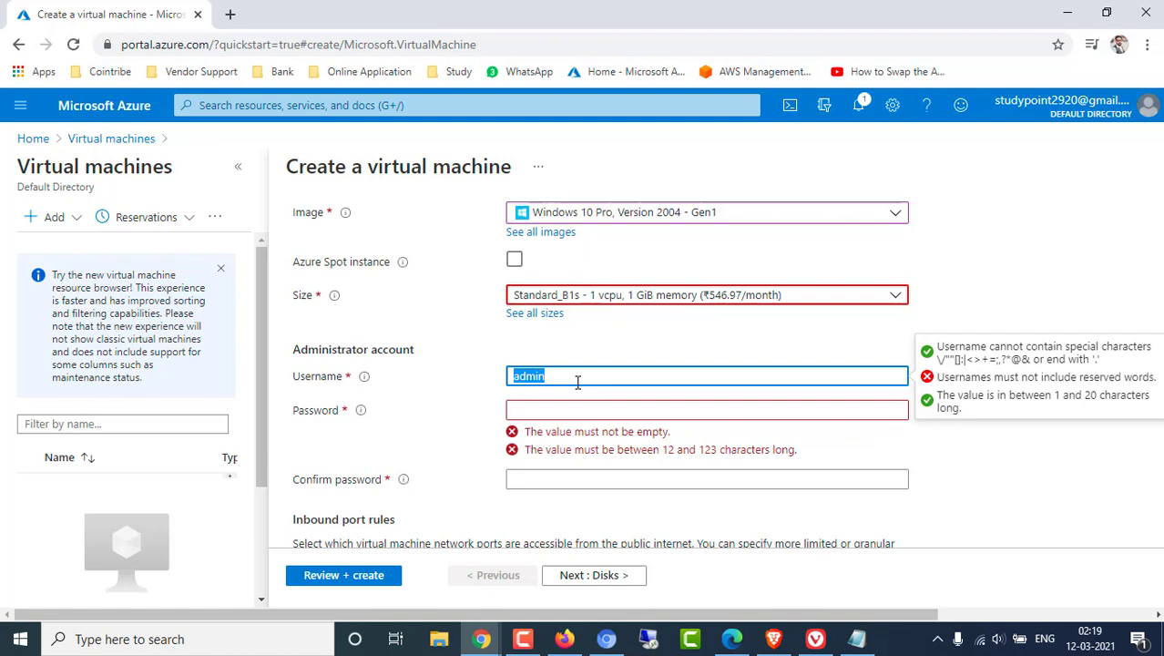
type("study")
key("Tab")
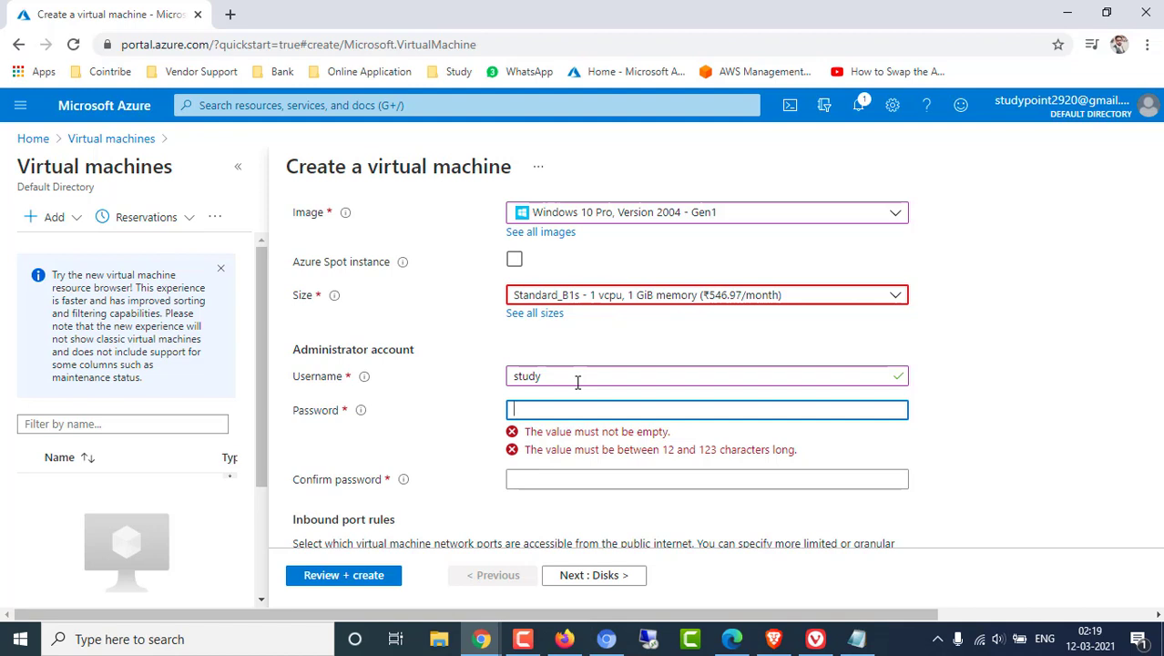
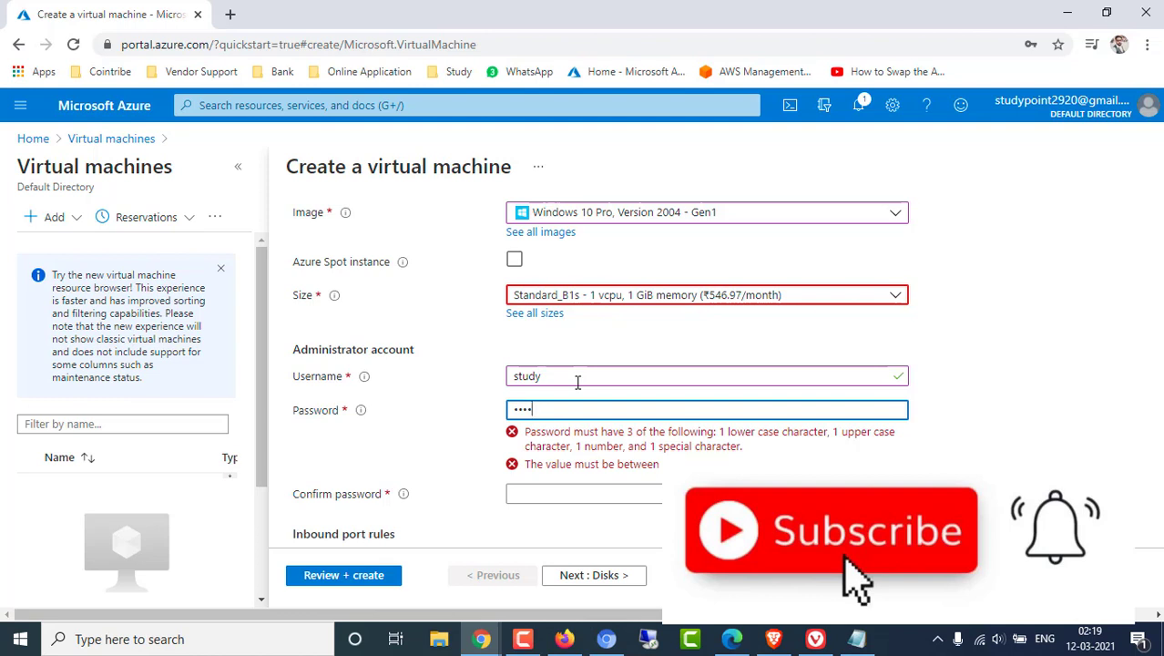
Step: Enter a valid administrator password and confirm it
key("BackSpace")
key("BackSpace")
key("BackSpace")
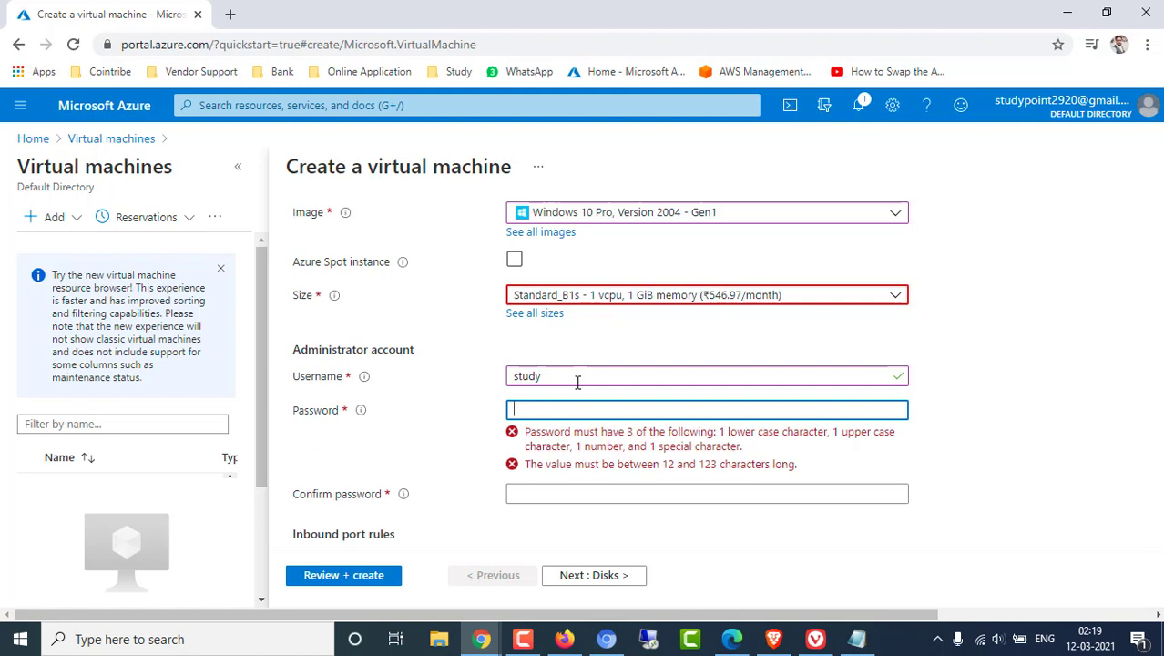
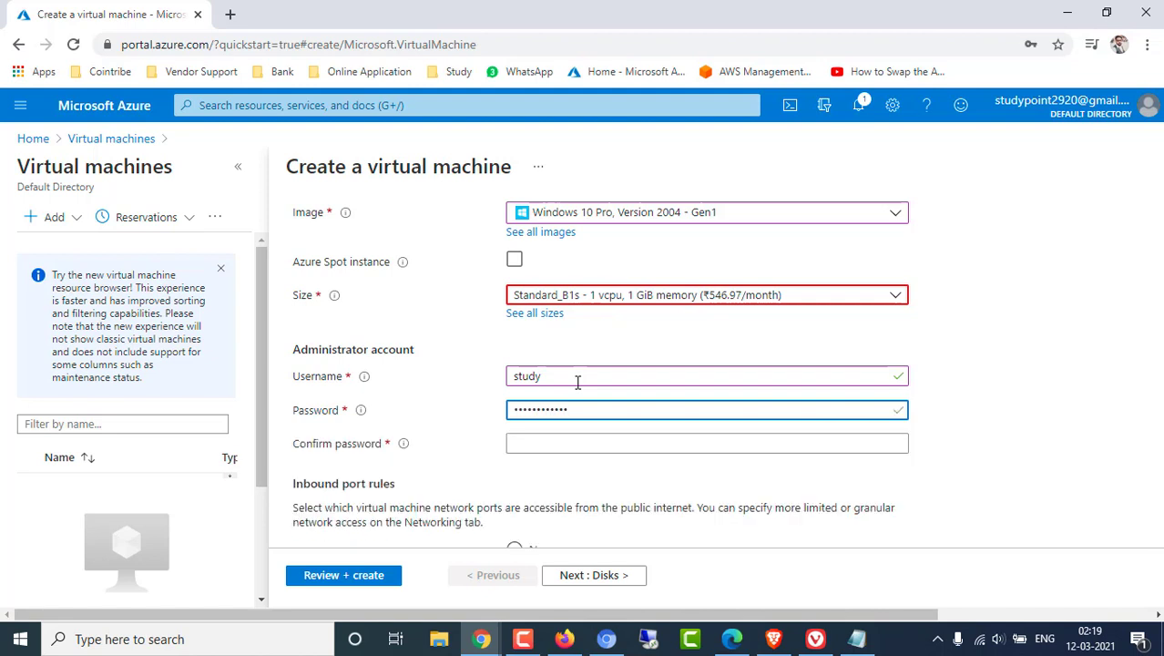
key("Tab")
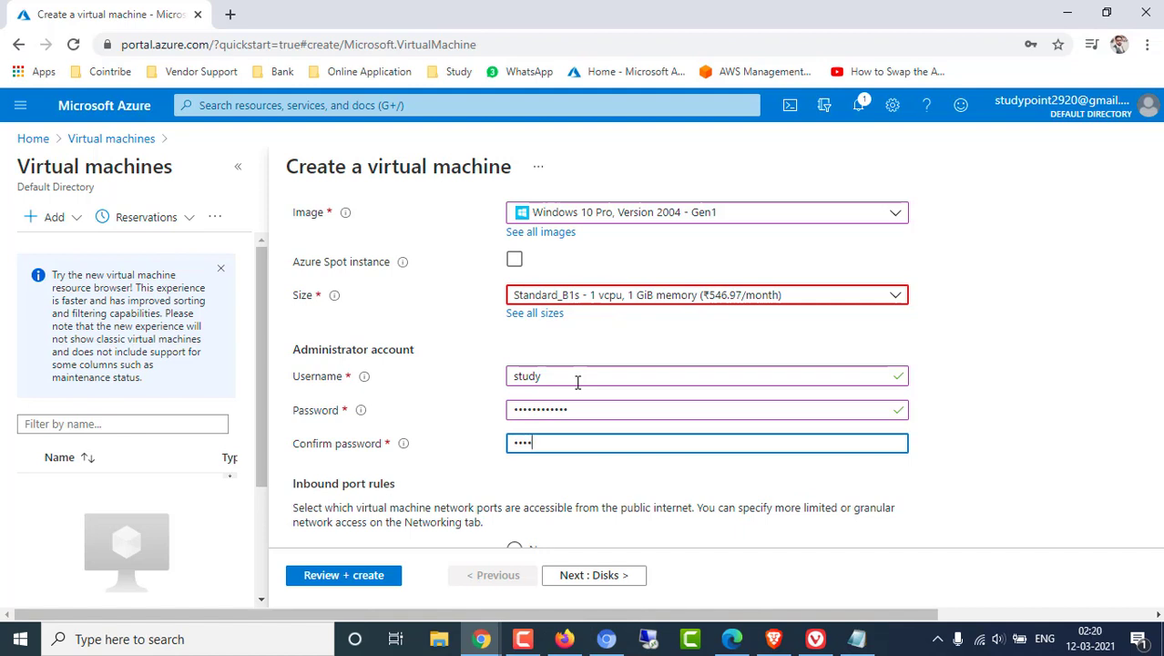
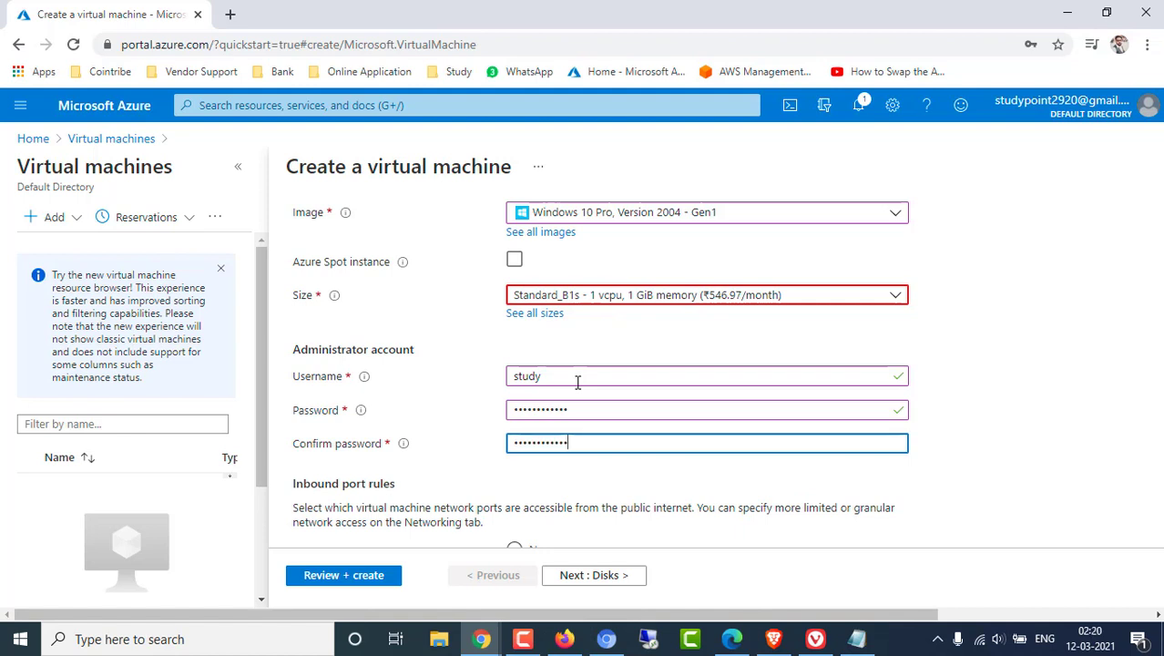
left_click(909, 316)
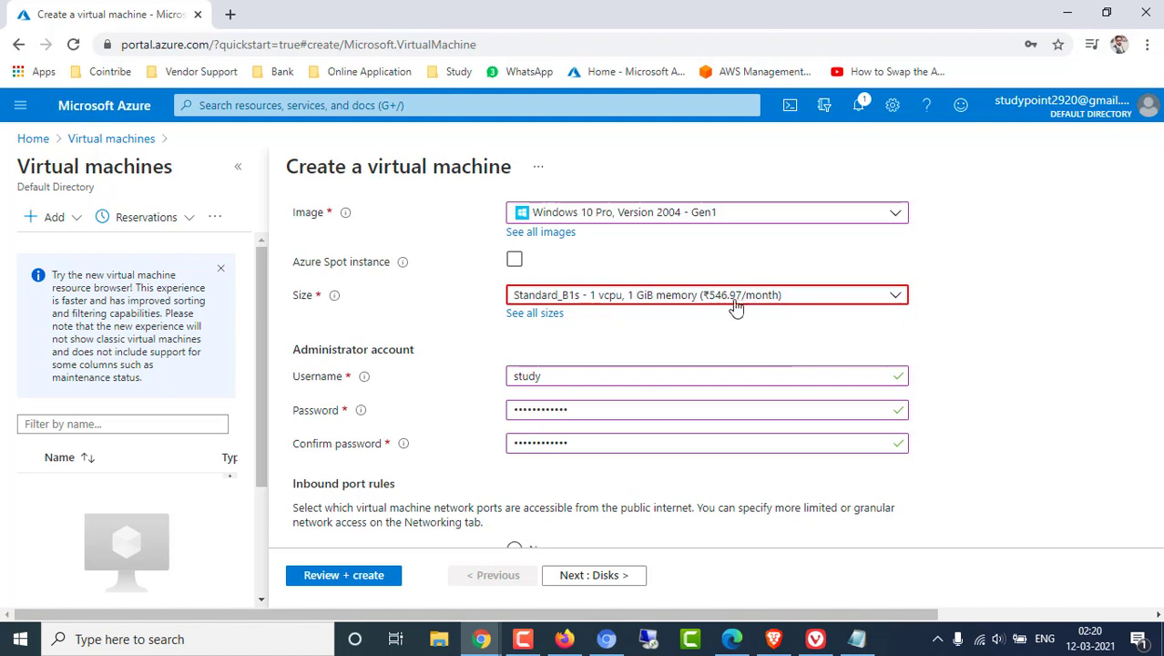
Step: Keep the Standard_B1s size, tick the Windows 10 licence confirmation, and continue to Disks
left_click(583, 299)
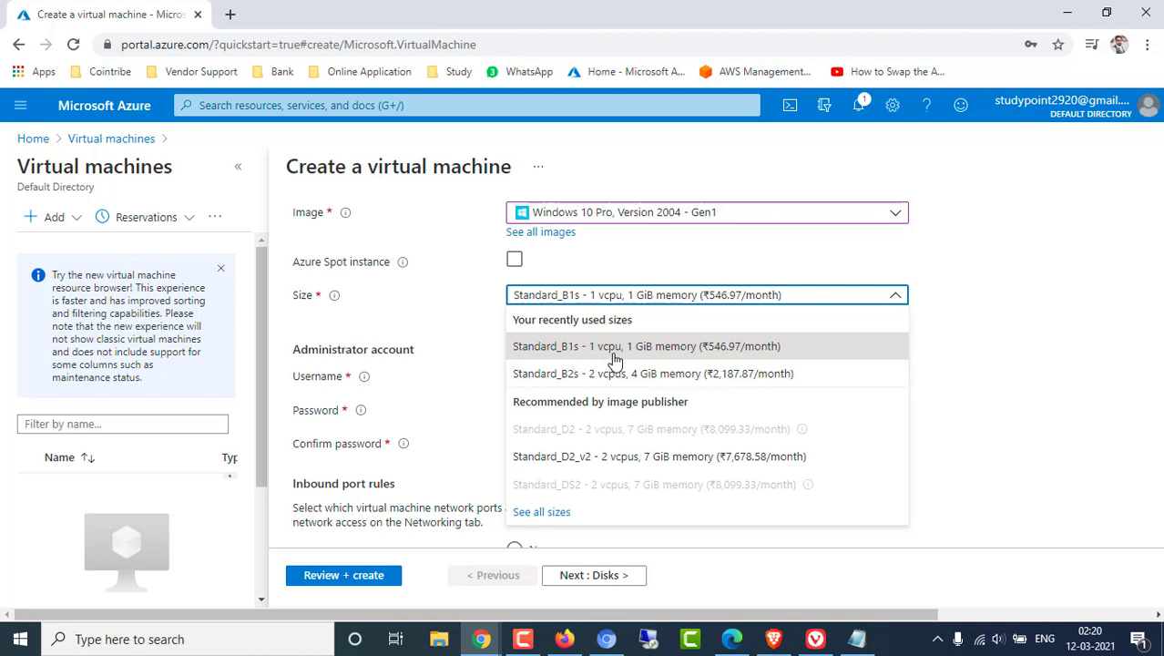
left_click(649, 358)
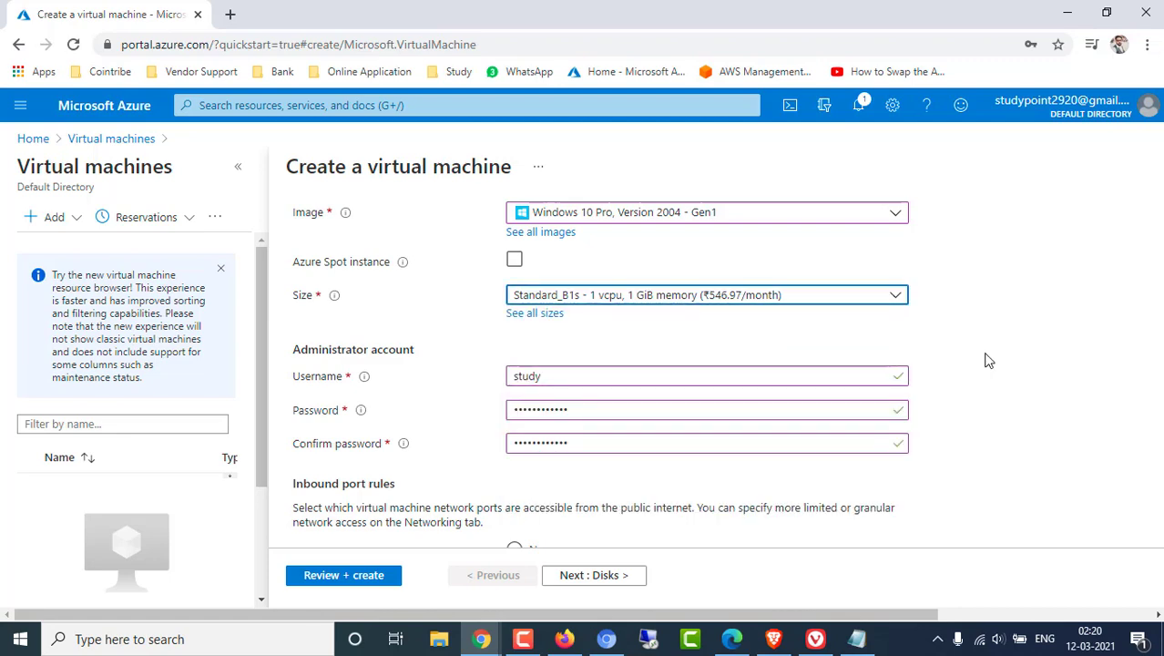
scroll(988, 361, "down", 4)
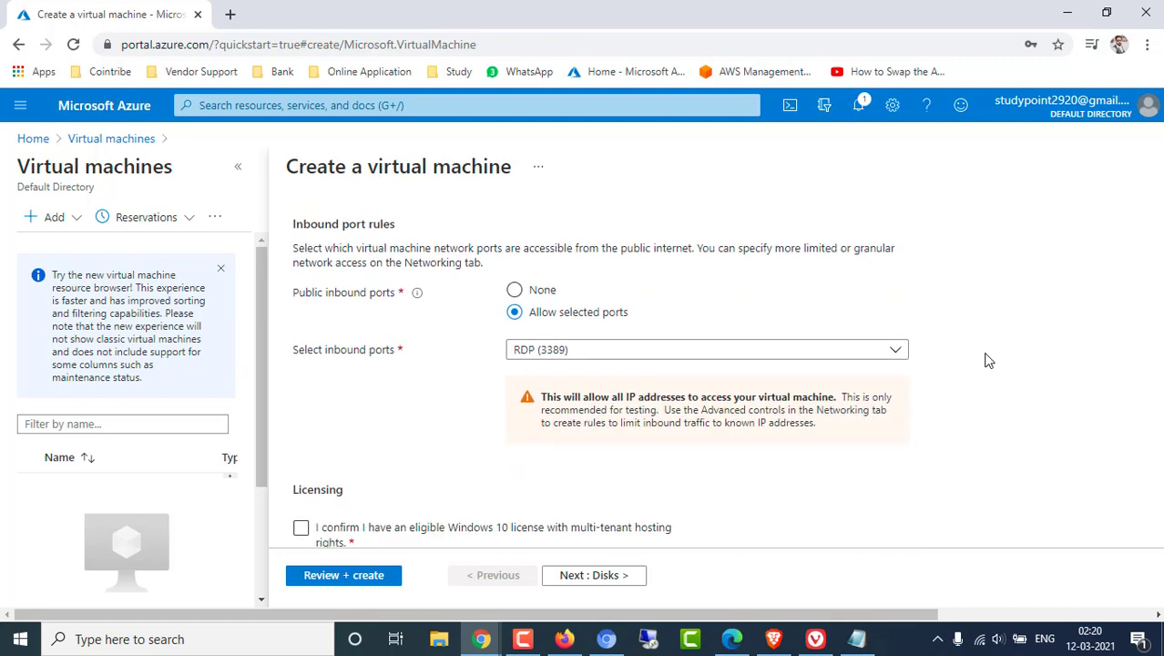
scroll(988, 361, "up", 1)
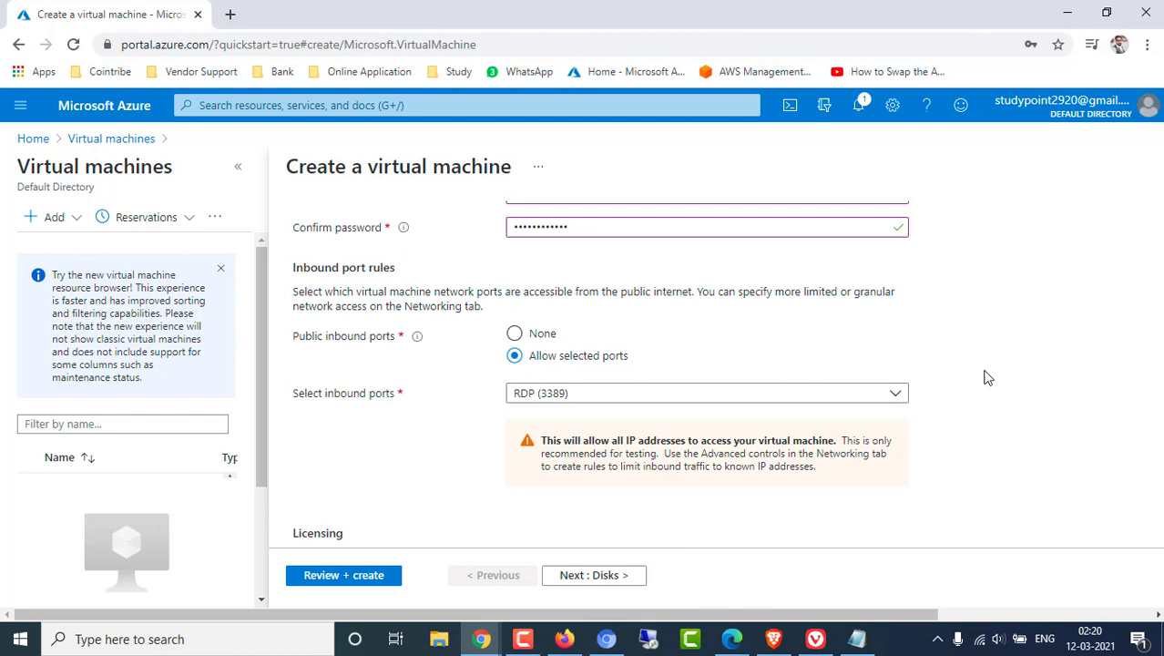
scroll(986, 376, "down", 1)
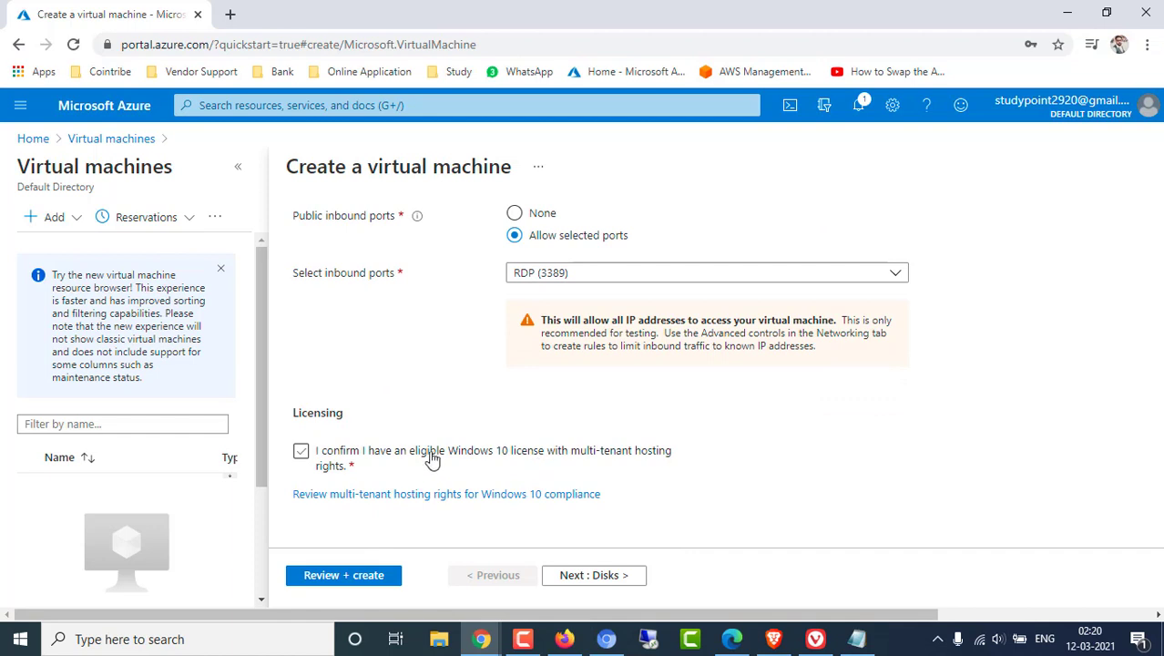
left_click(459, 454)
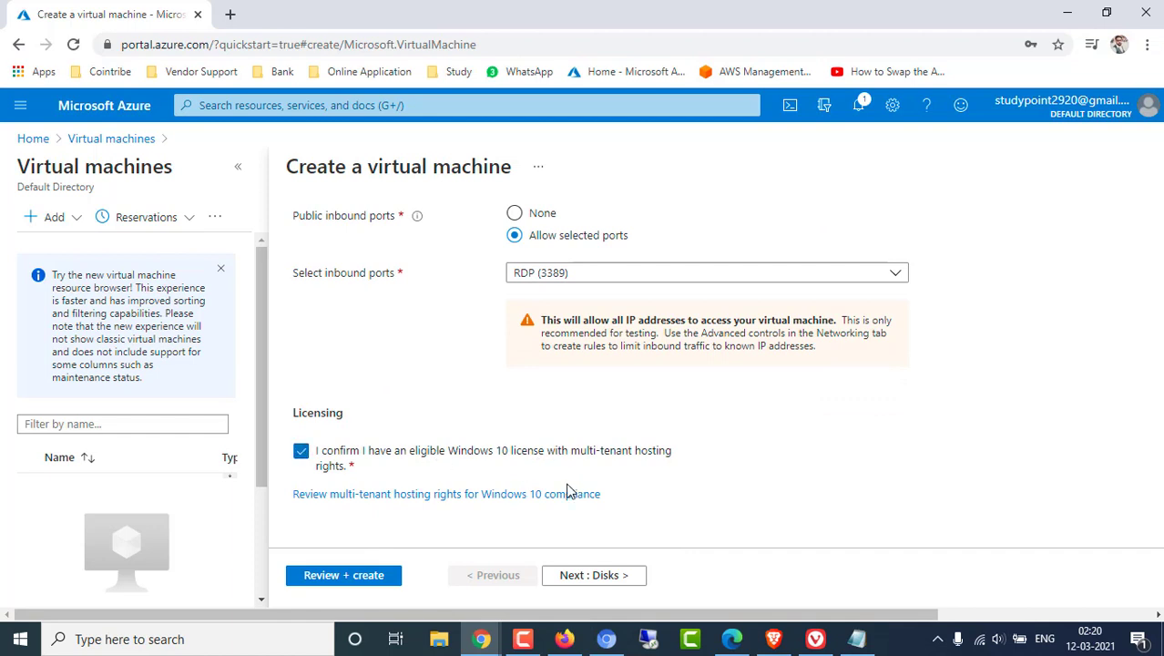
left_click(582, 575)
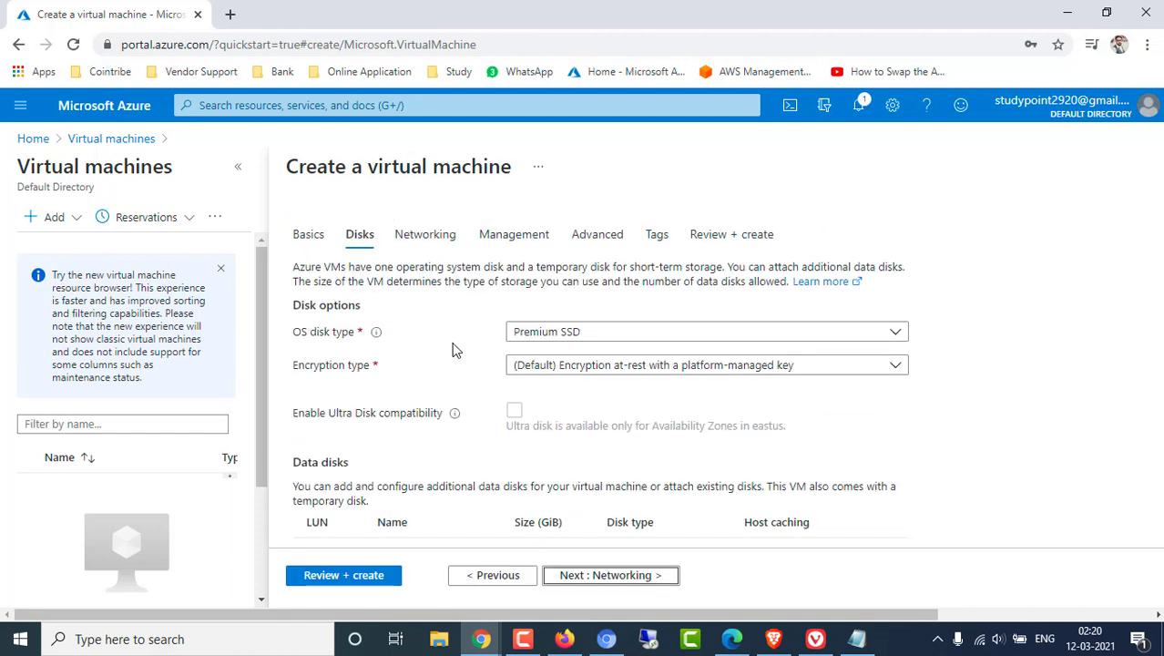
Step: Choose Standard SSD as the OS disk type and continue to Networking
left_click(519, 333)
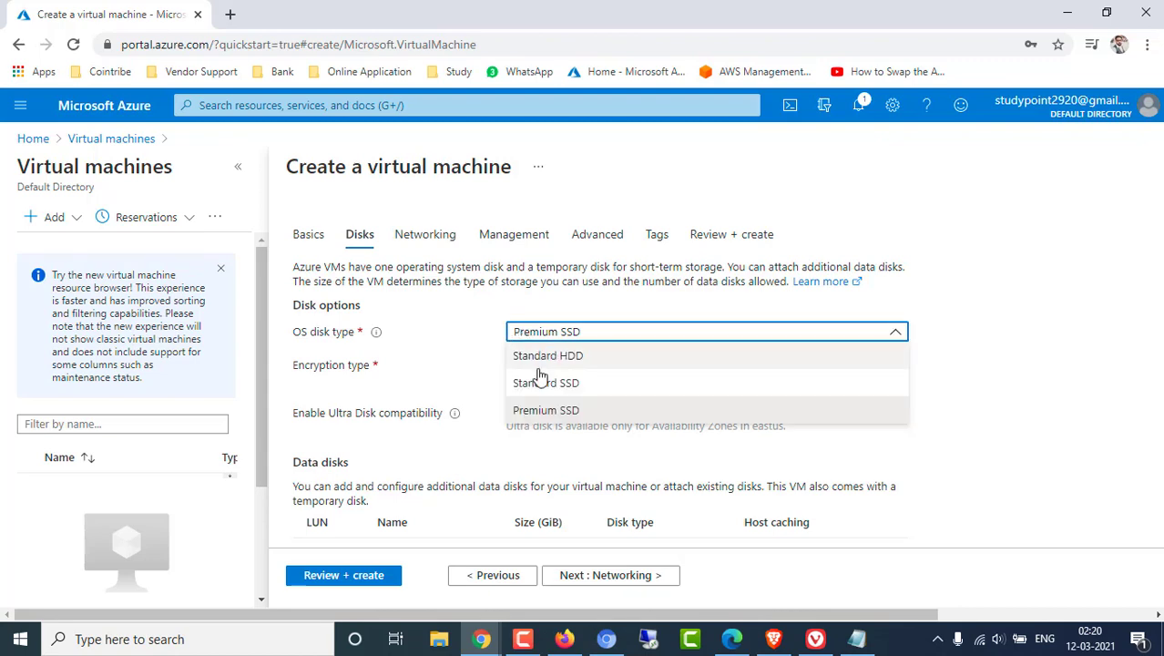
left_click(531, 379)
scroll(944, 426, "down", 2)
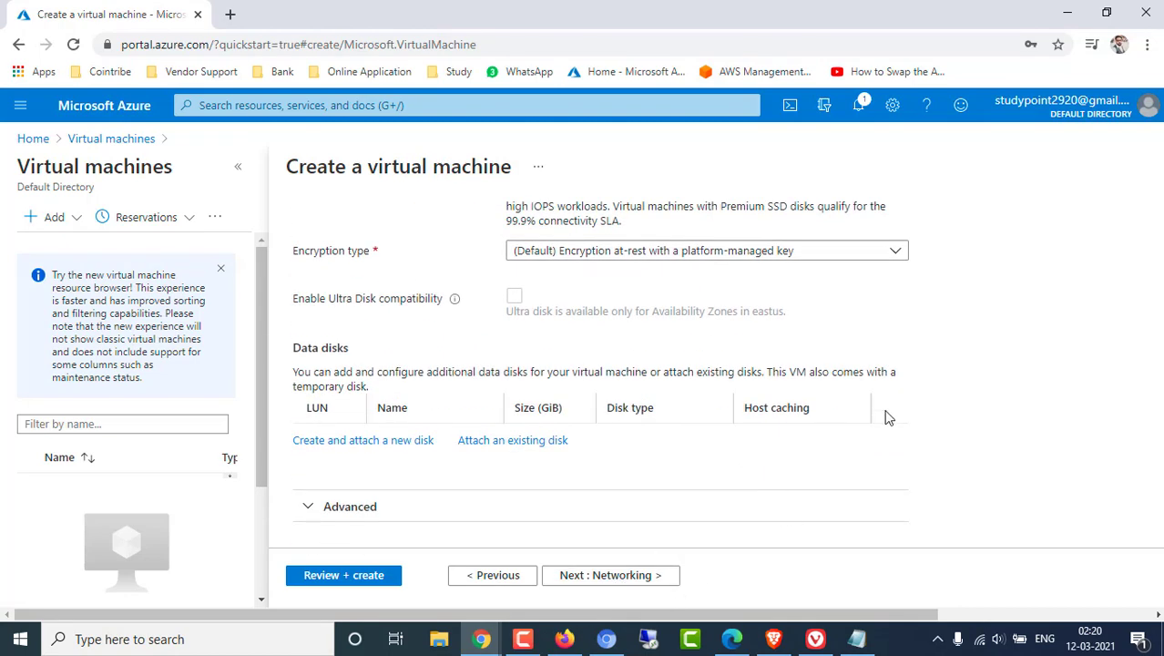
scroll(885, 410, "up", 2)
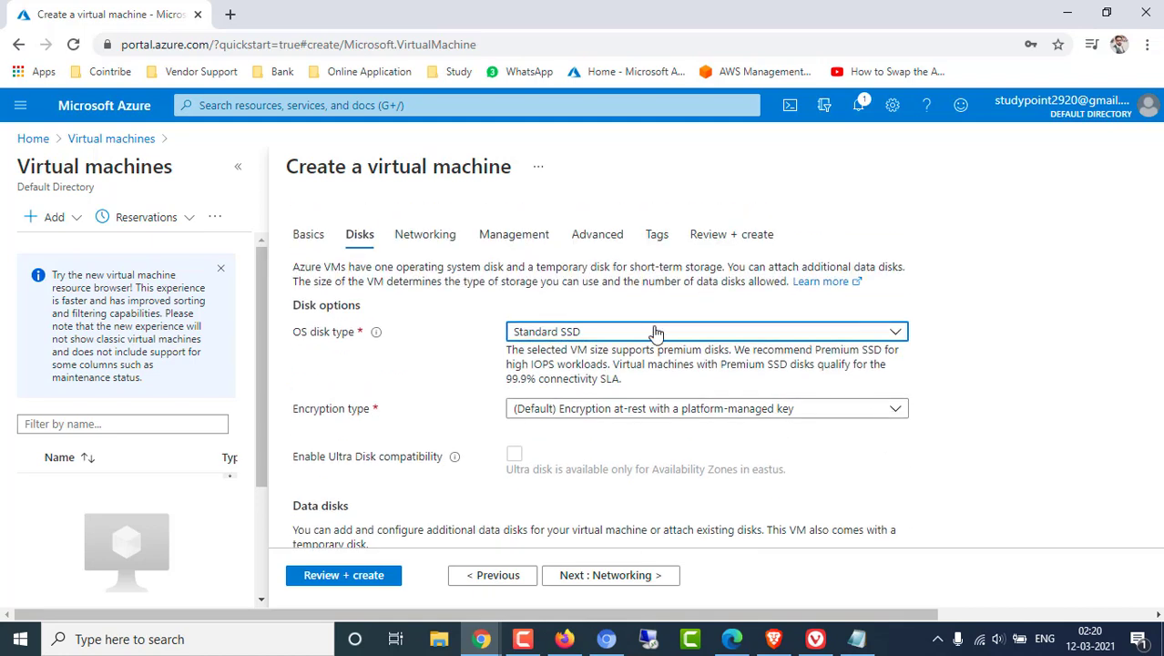
left_click(654, 331)
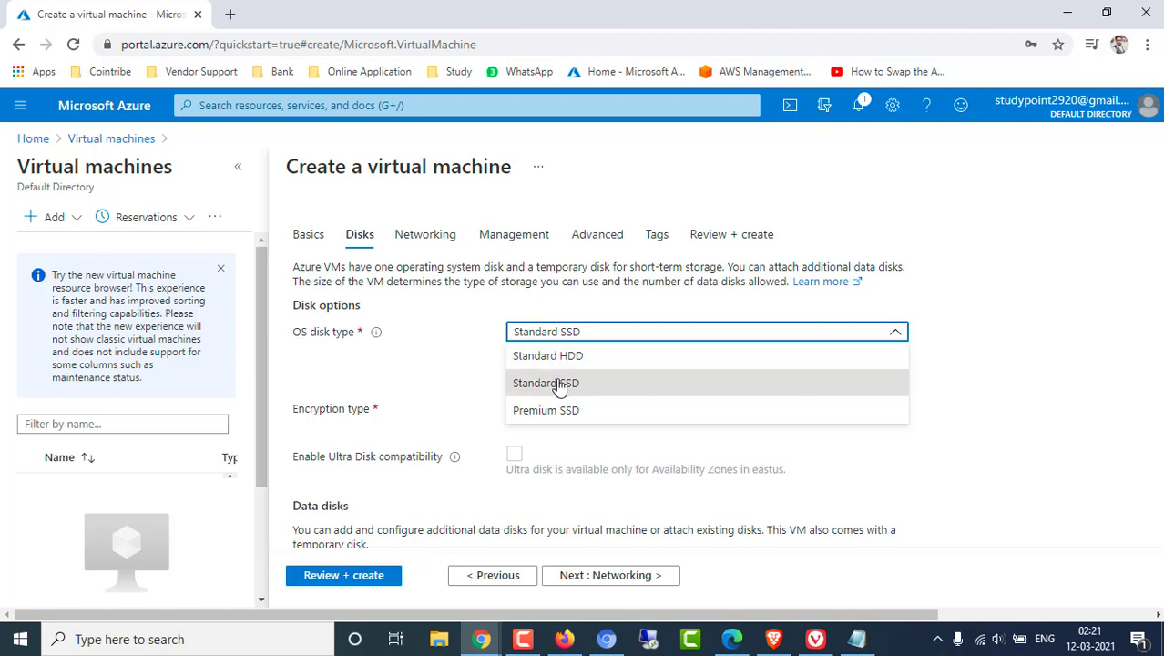
left_click(555, 384)
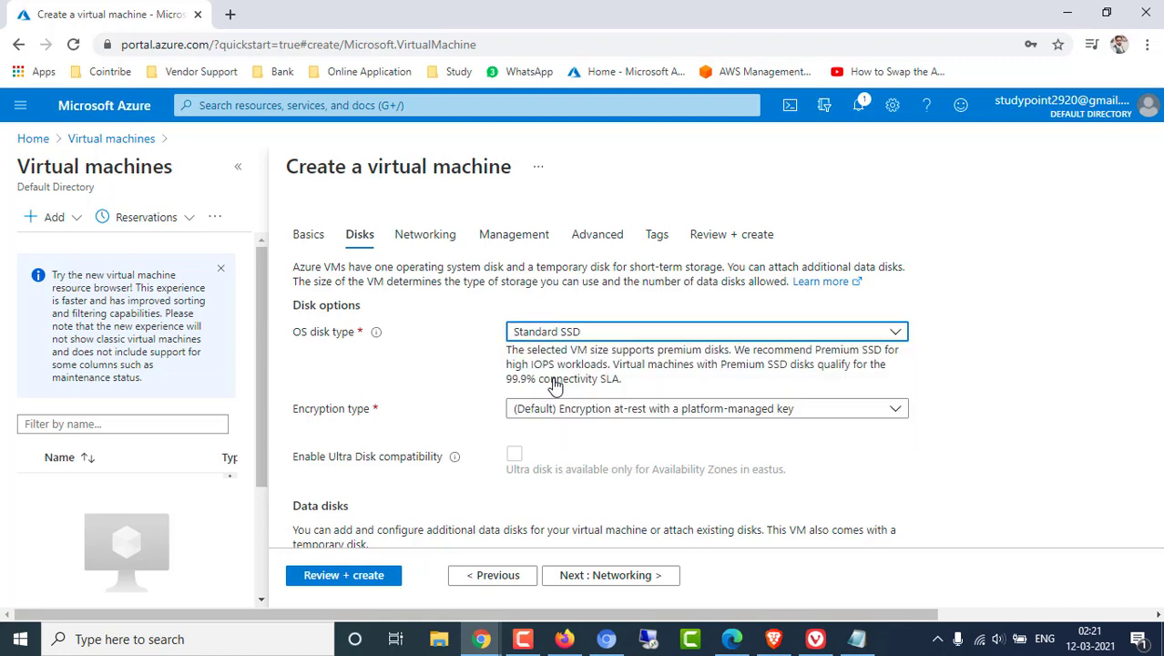
scroll(970, 473, "down", 2)
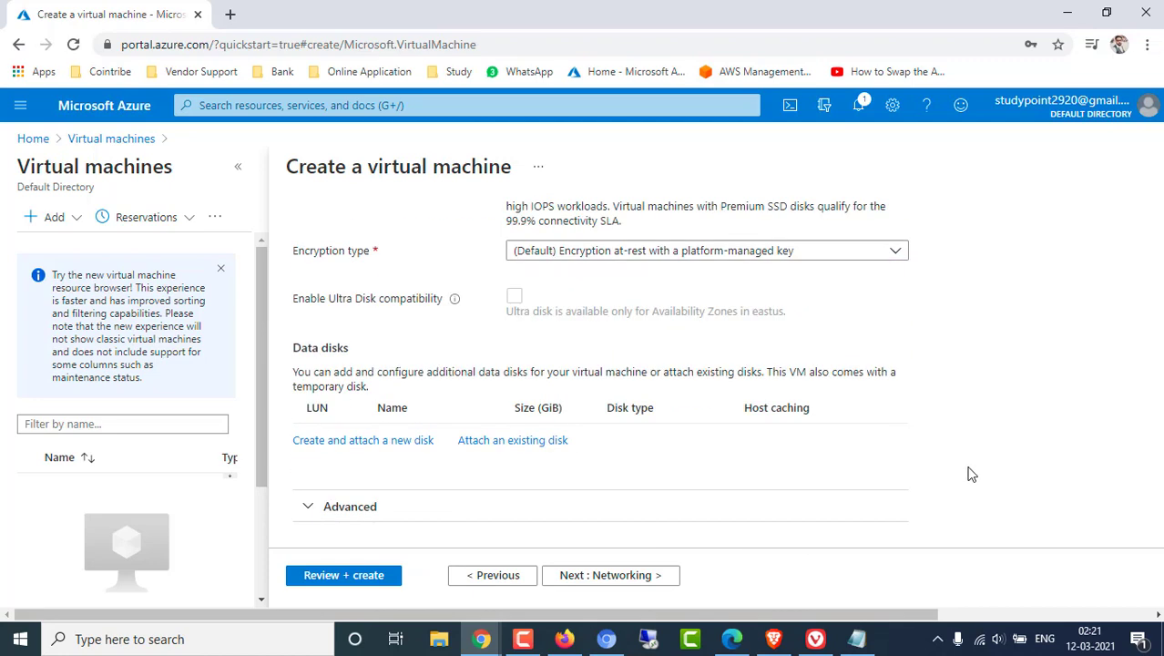
left_click(610, 574)
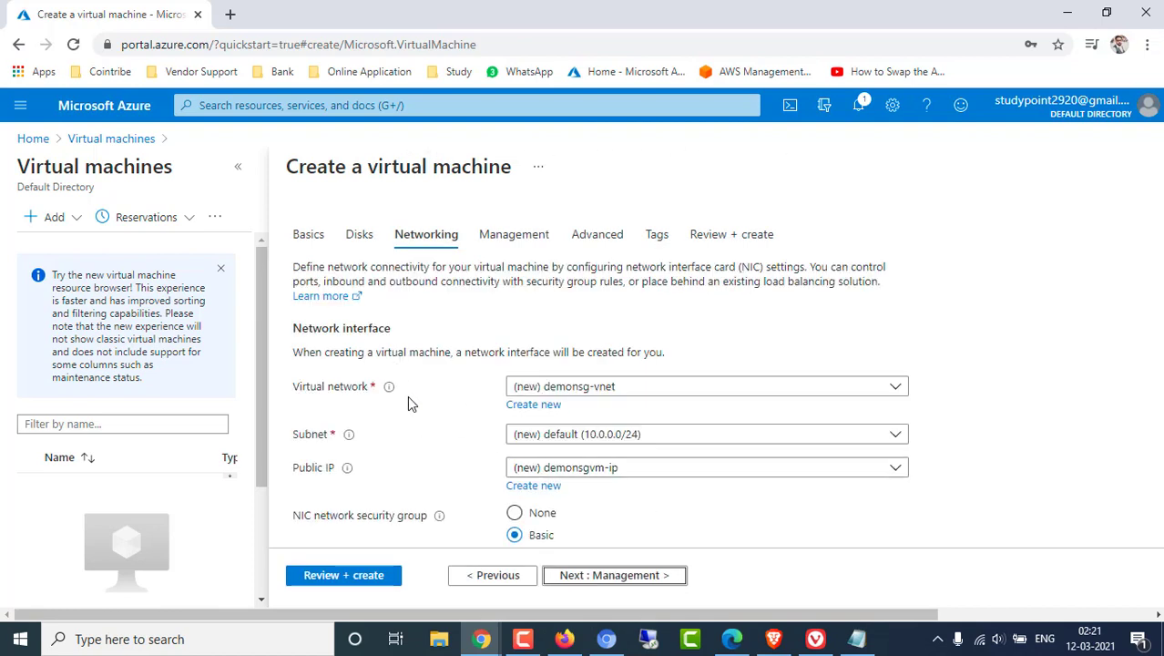
Step: Switch the NIC network security group to Advanced and select the existing NSG group
scroll(420, 452, "down", 2)
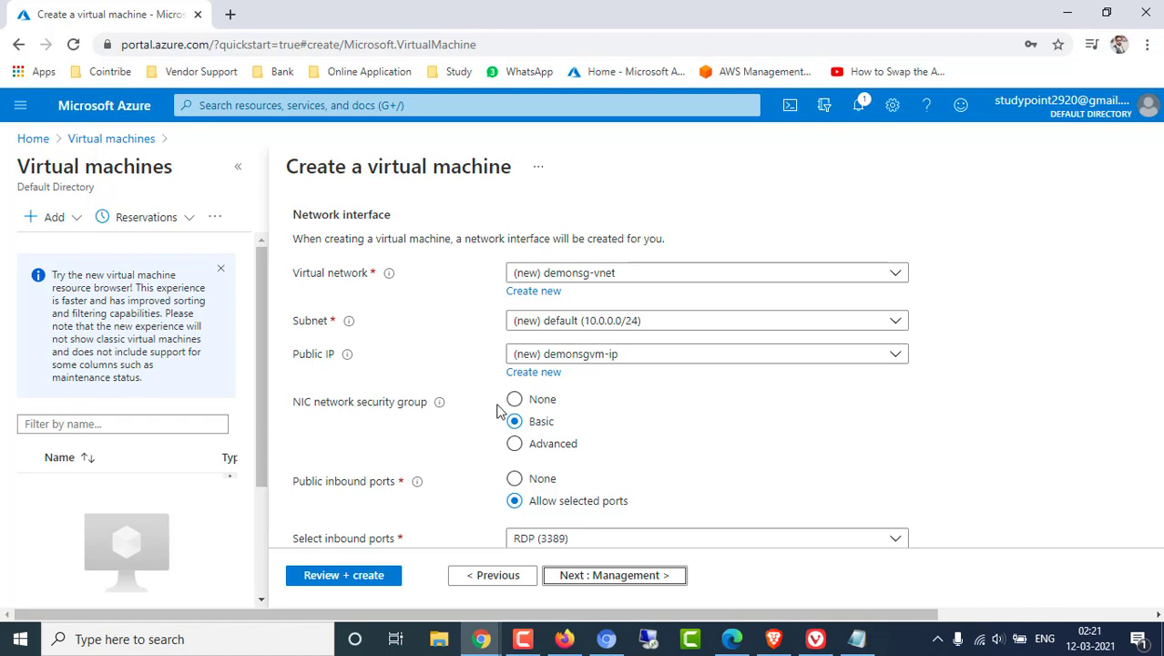
left_click(515, 402)
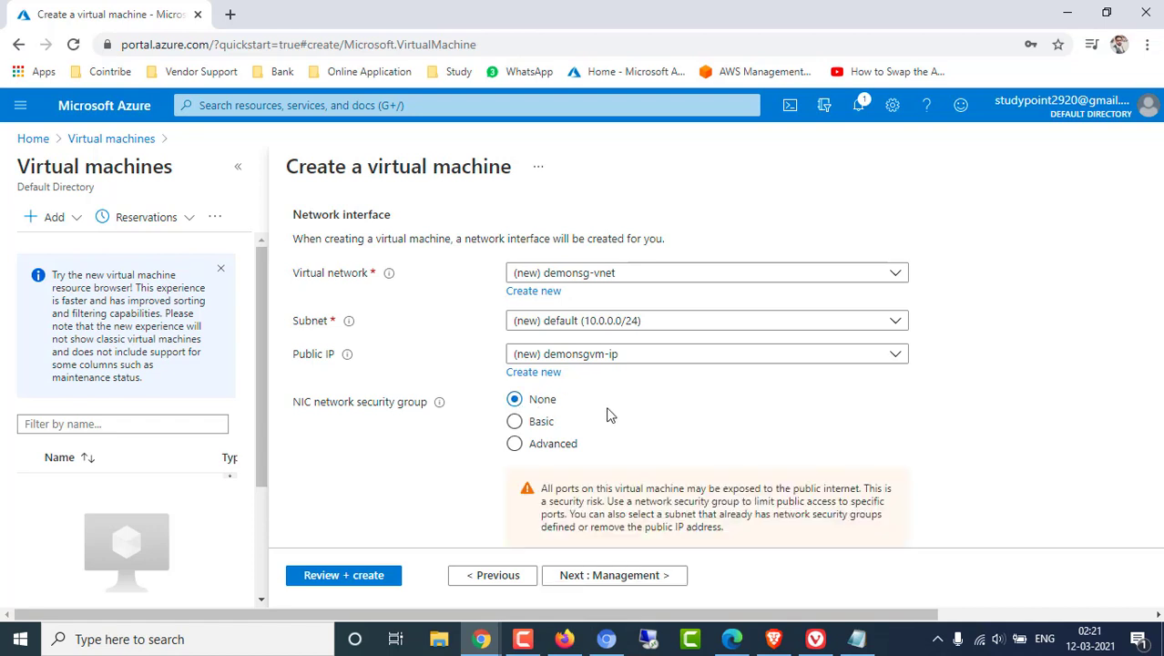
scroll(634, 437, "down", 2)
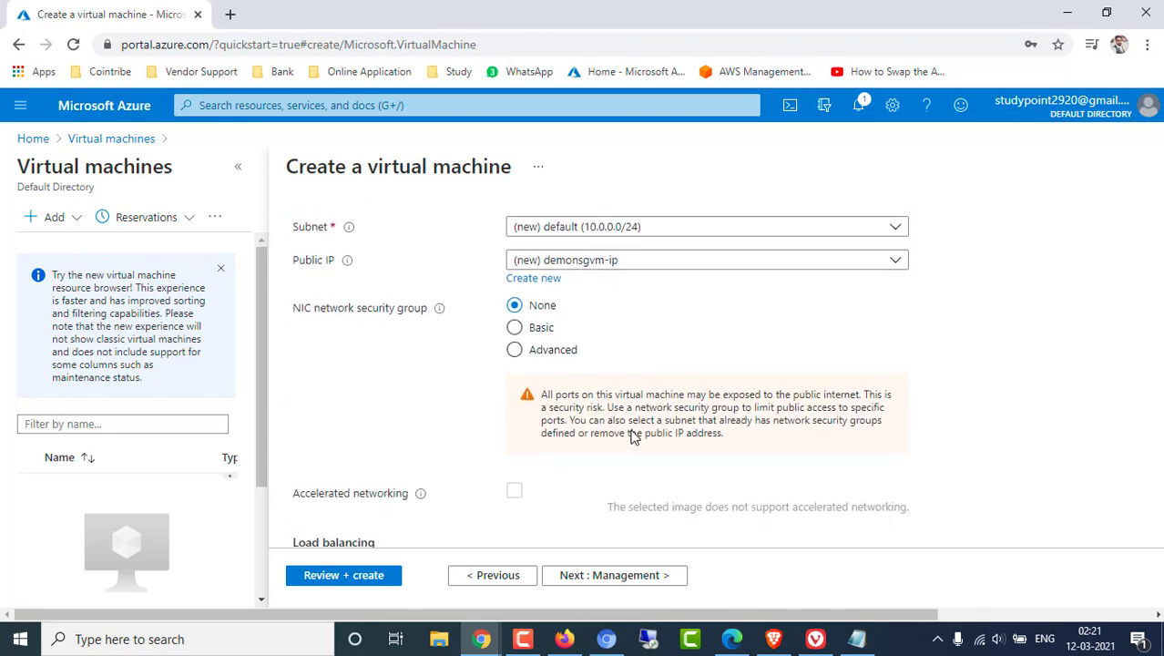
left_click(515, 326)
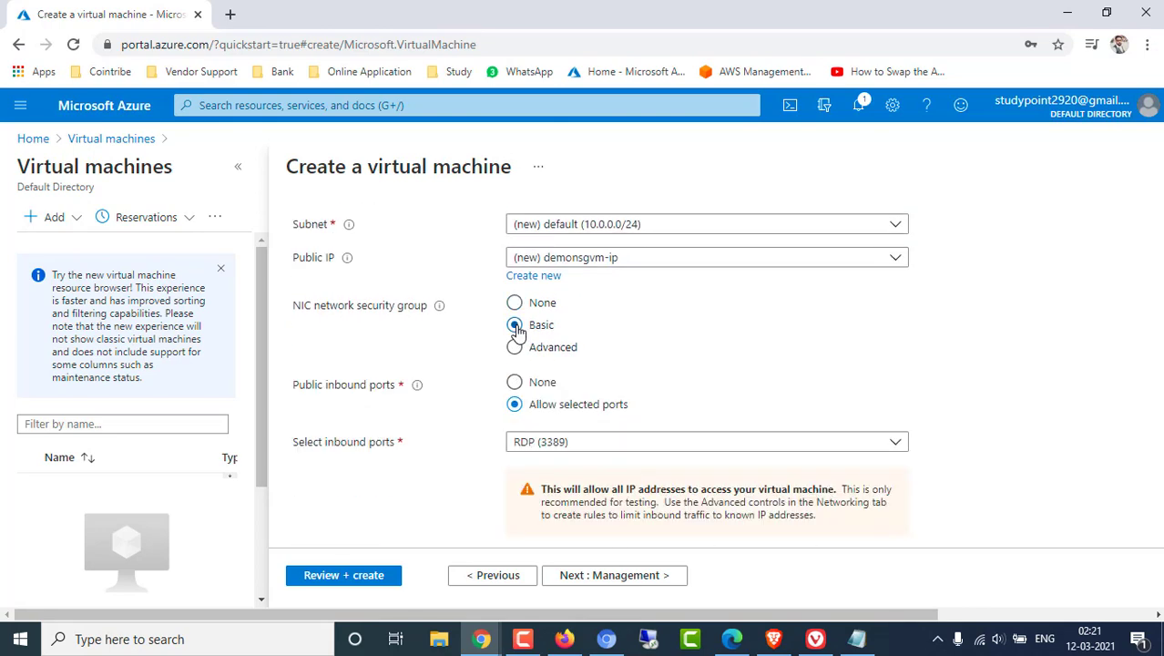
left_click(515, 347)
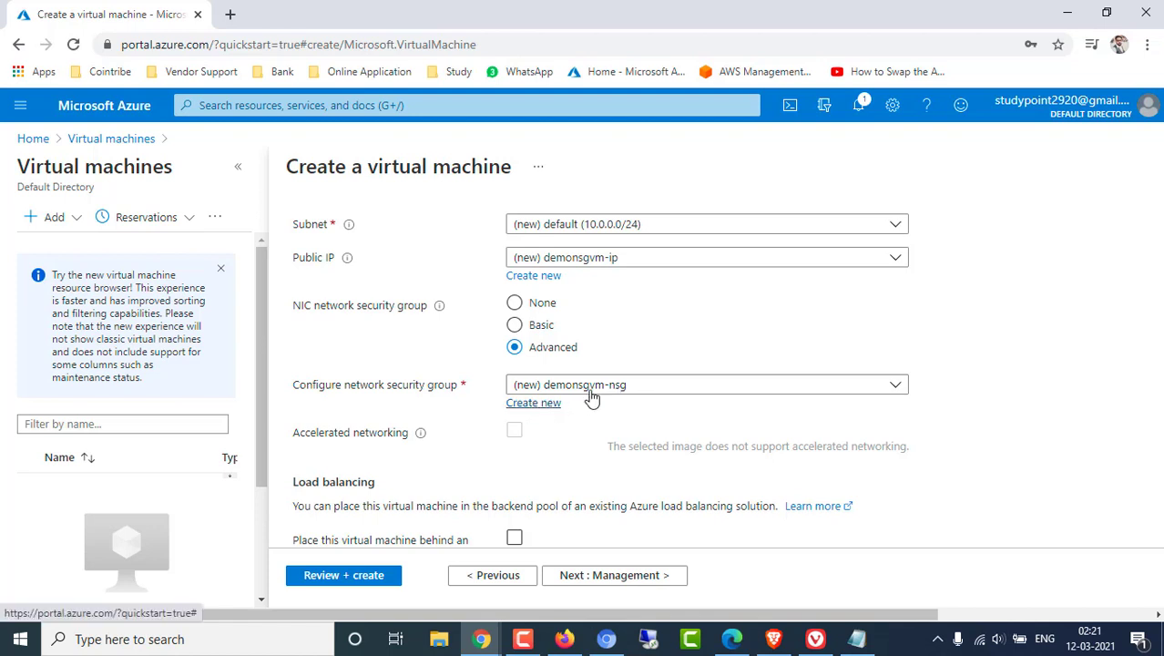
left_click(637, 387)
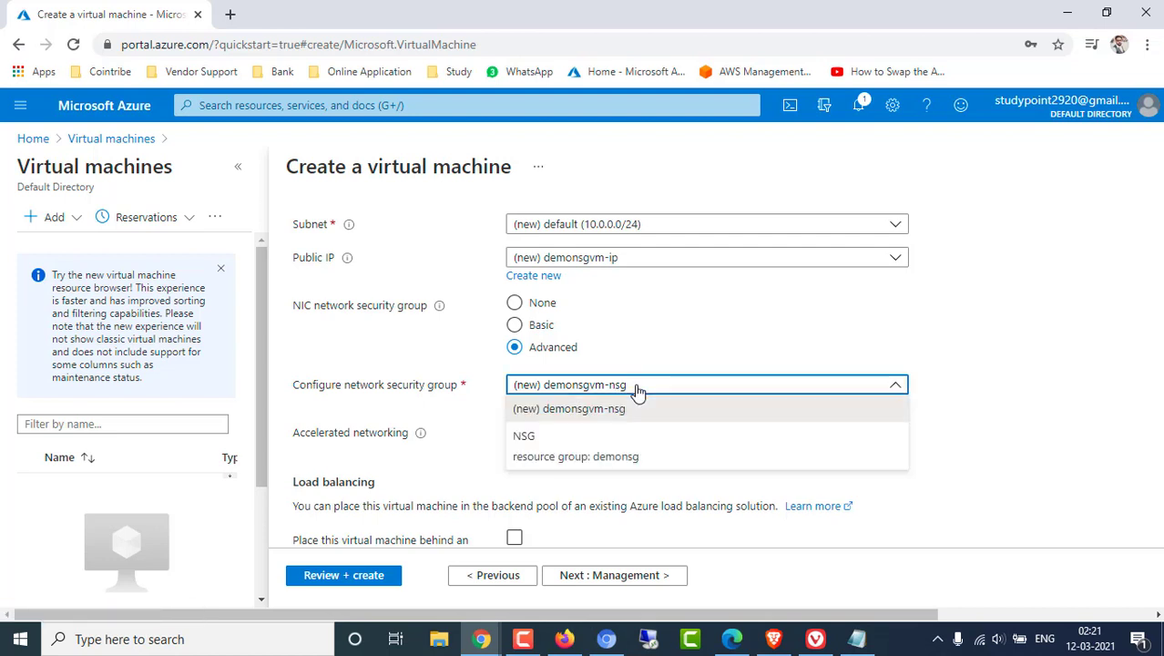
left_click(524, 437)
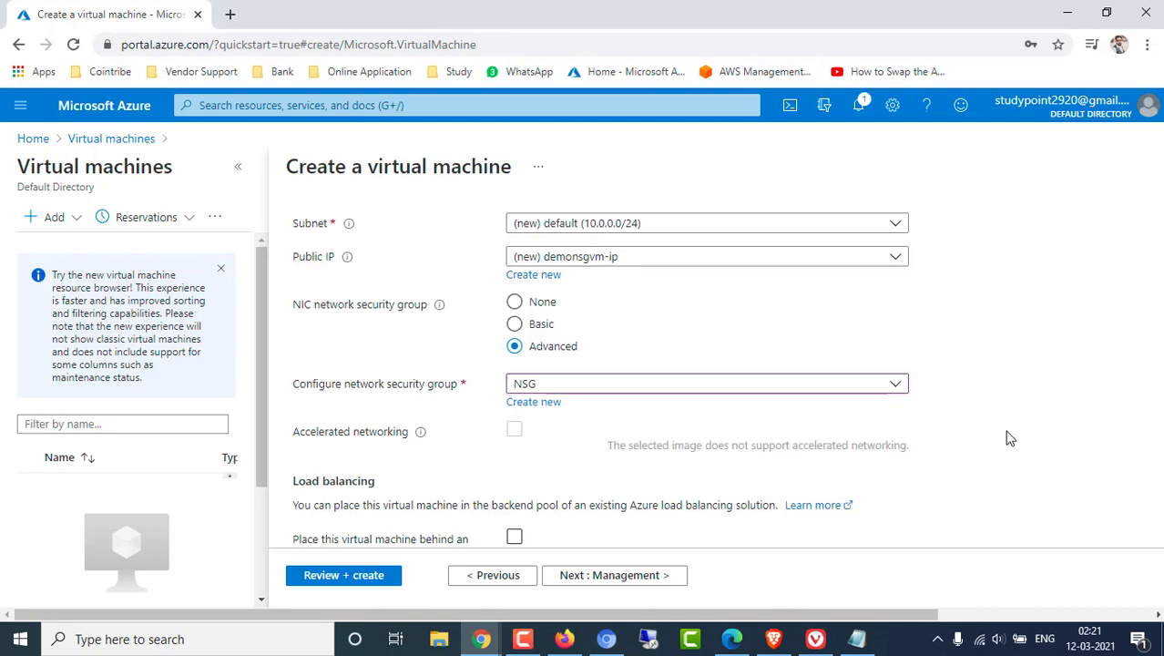
scroll(1009, 438, "down", 1)
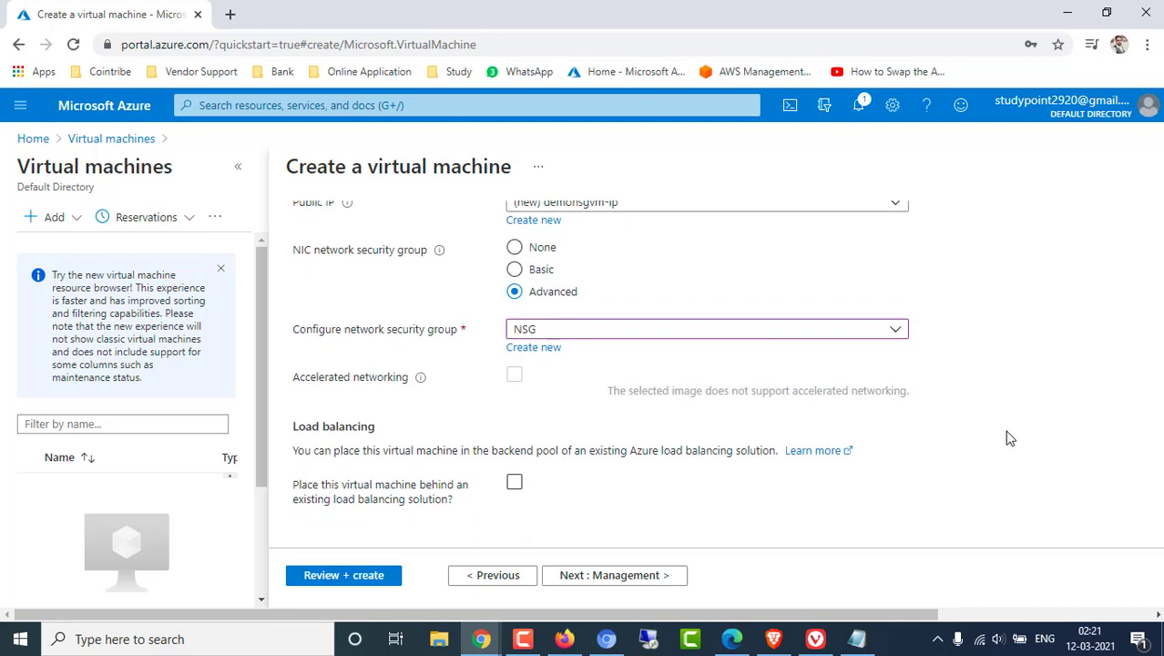
Step: Disable boot diagnostics under Management, then advance through Advanced to Tags
left_click(601, 579)
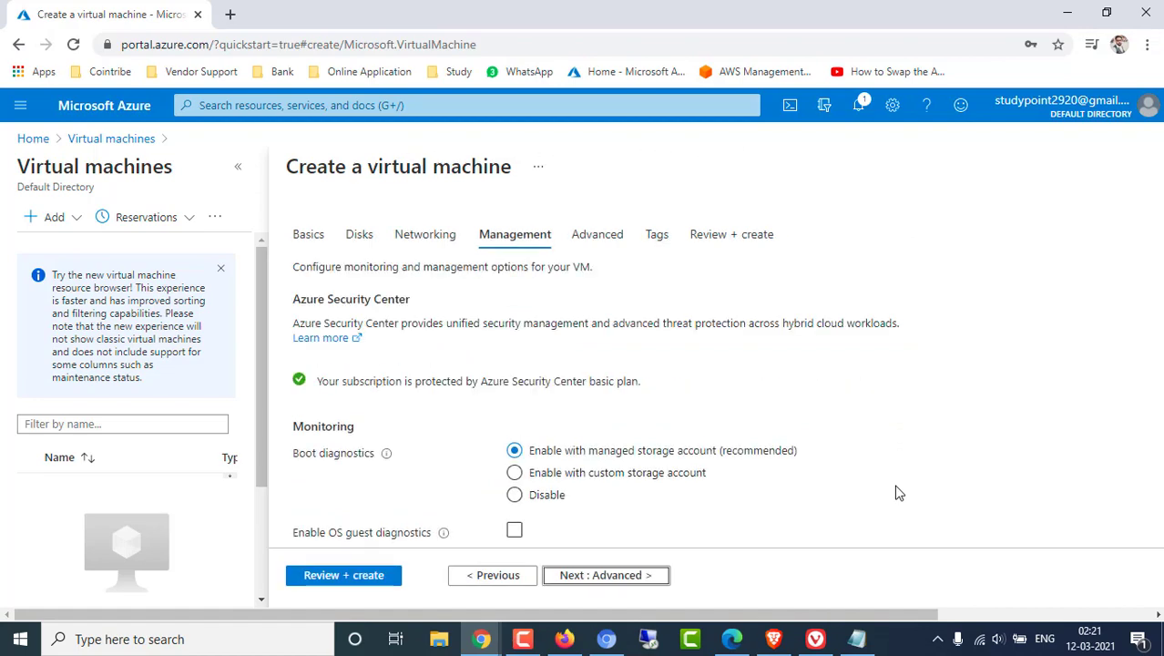
scroll(898, 492, "down", 2)
scroll(897, 492, "up", 2)
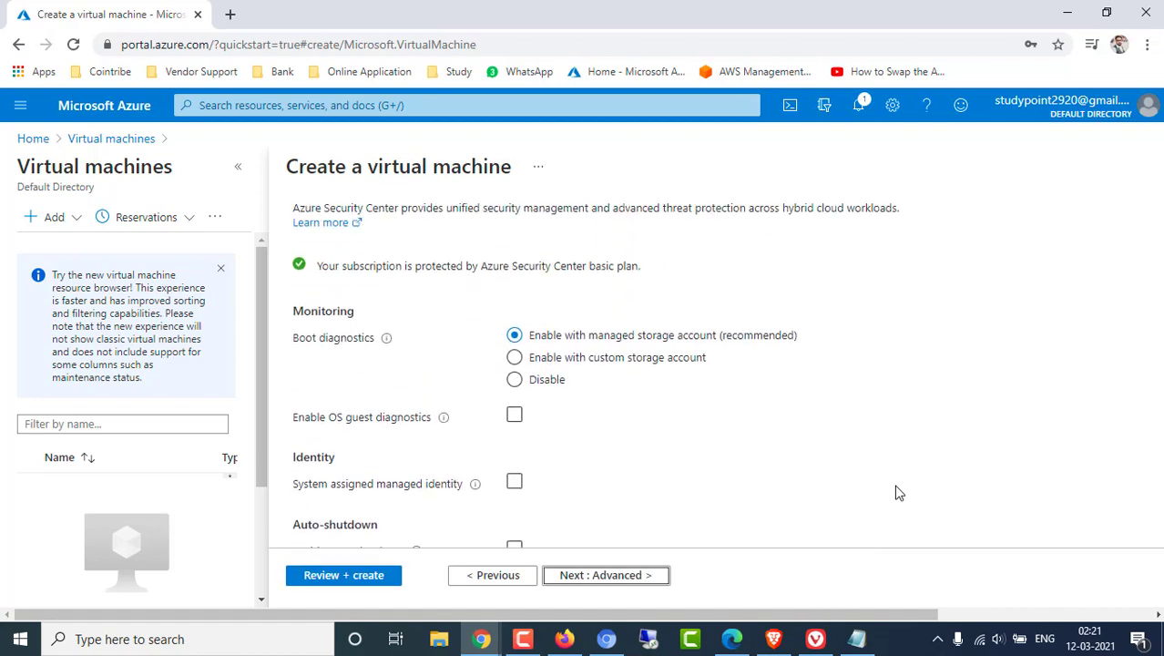
left_click(514, 427)
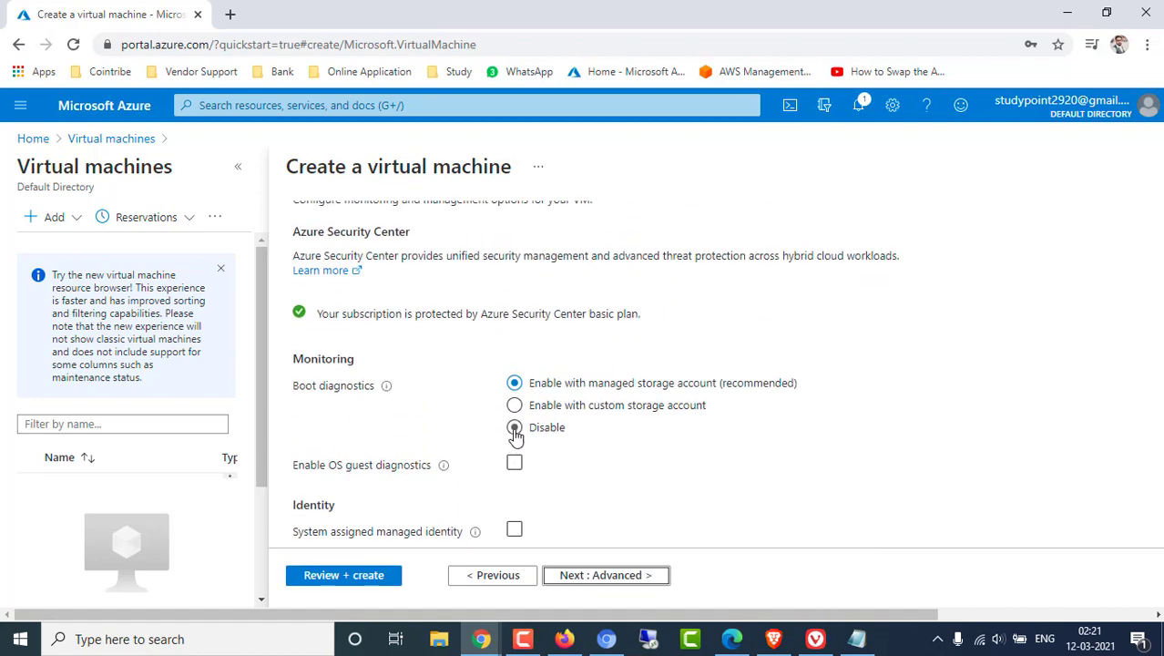
scroll(719, 483, "down", 4)
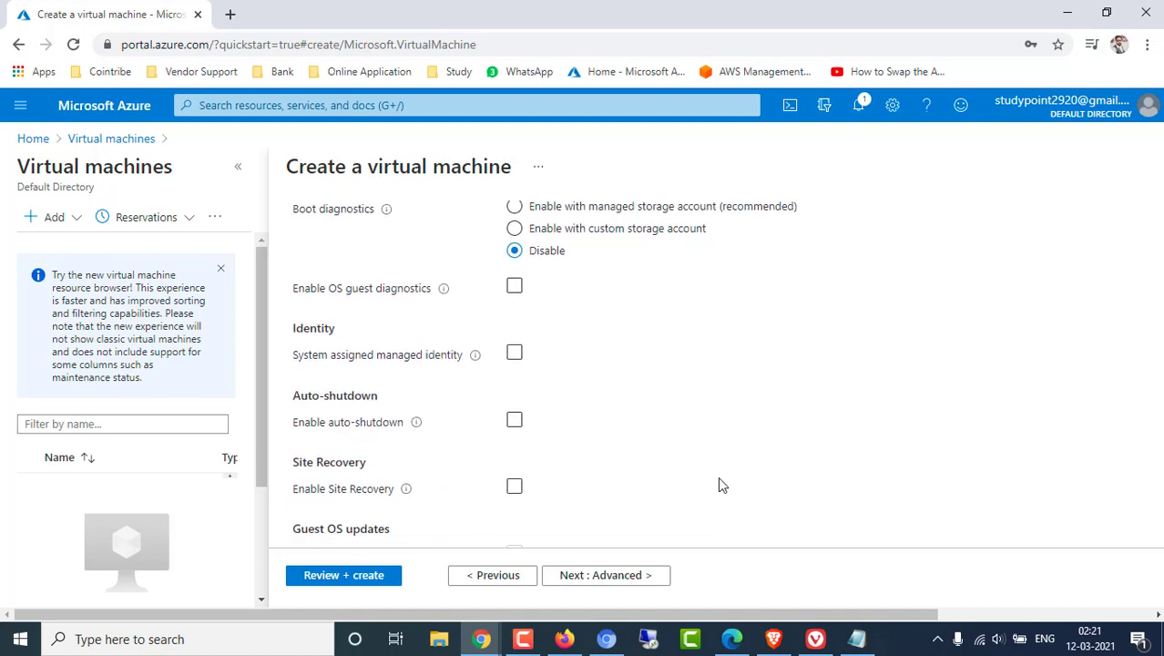
left_click(622, 574)
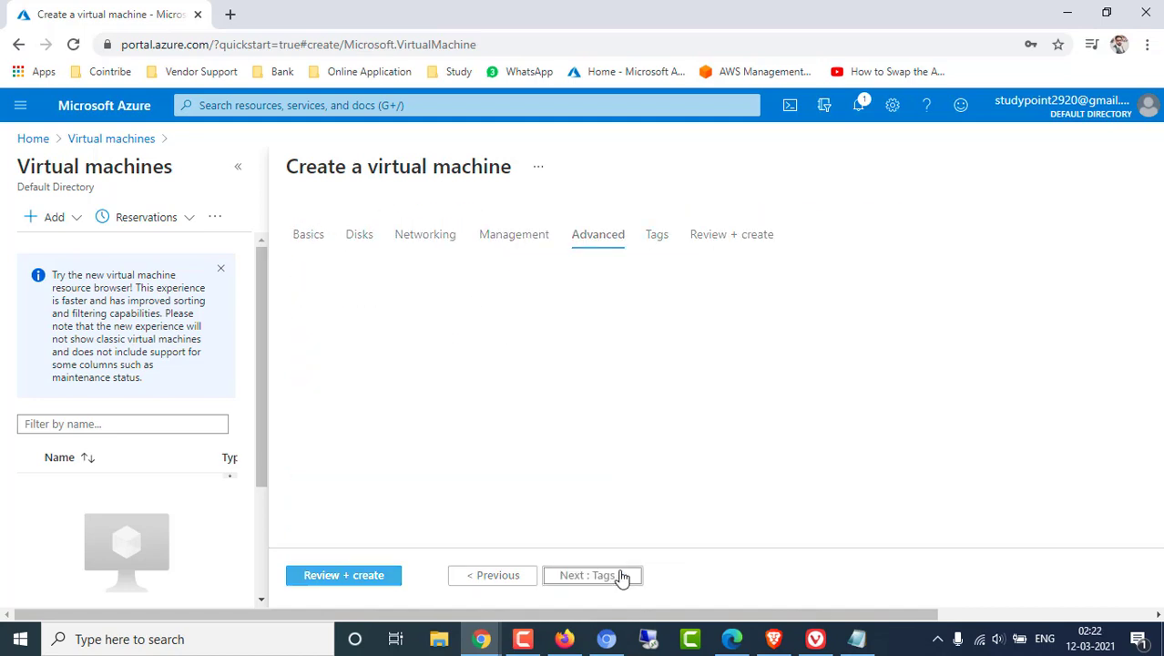
scroll(738, 474, "down", 3)
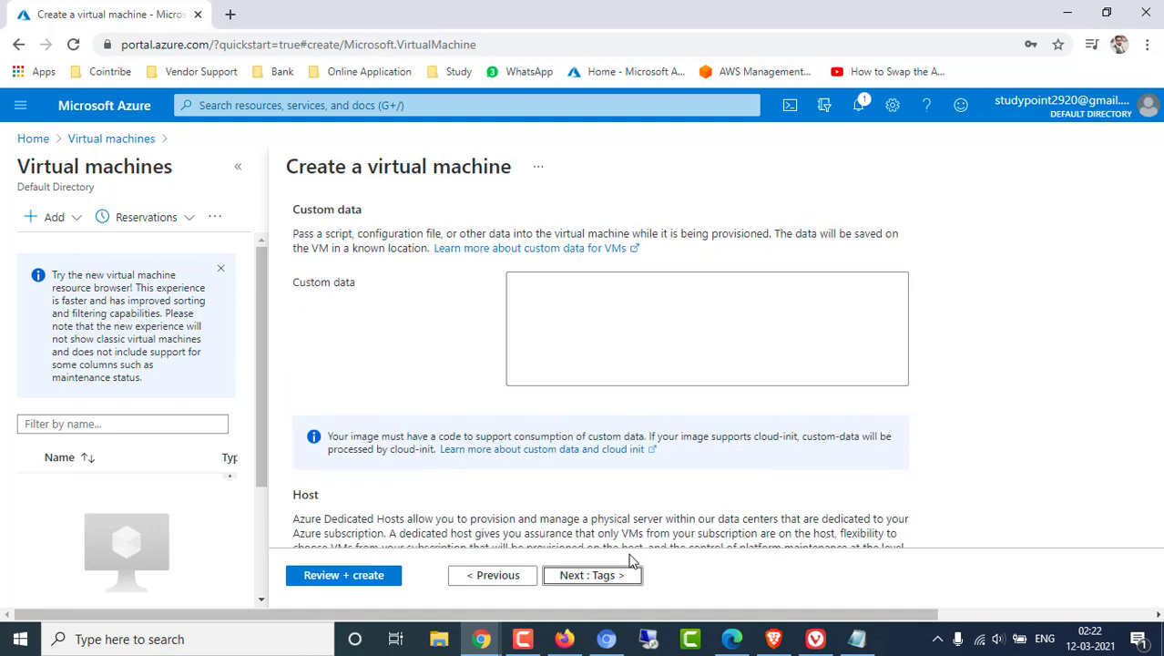
left_click(608, 577)
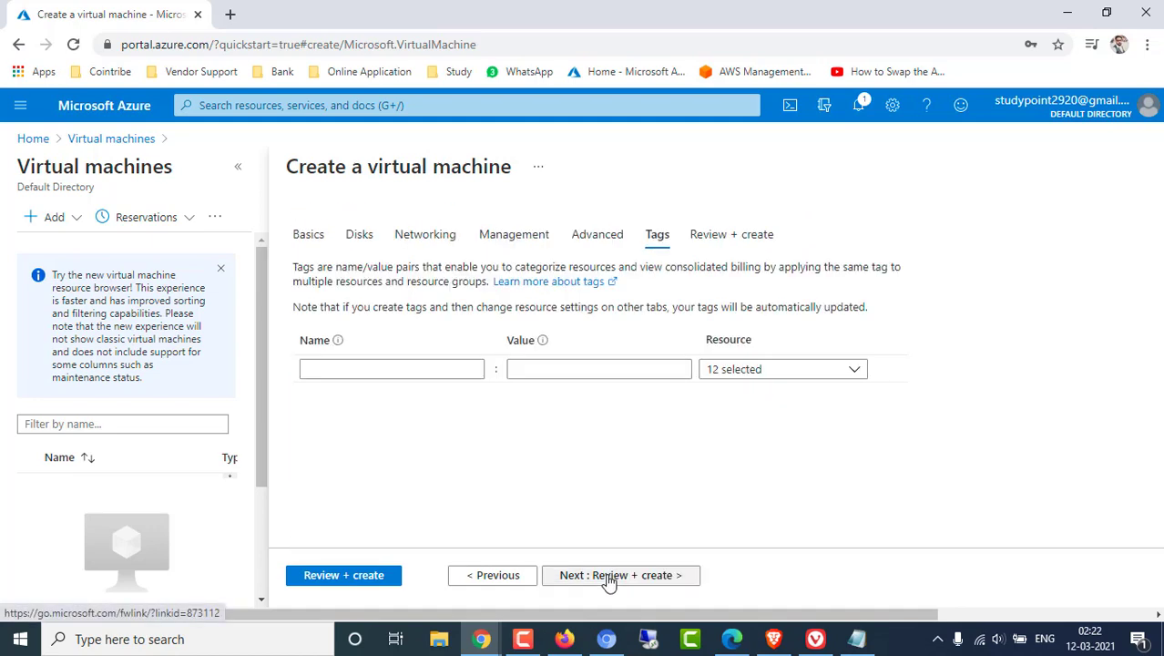
Step: Pass validation, check the 0.7493 INR/hr price, and create the VM
left_click(608, 576)
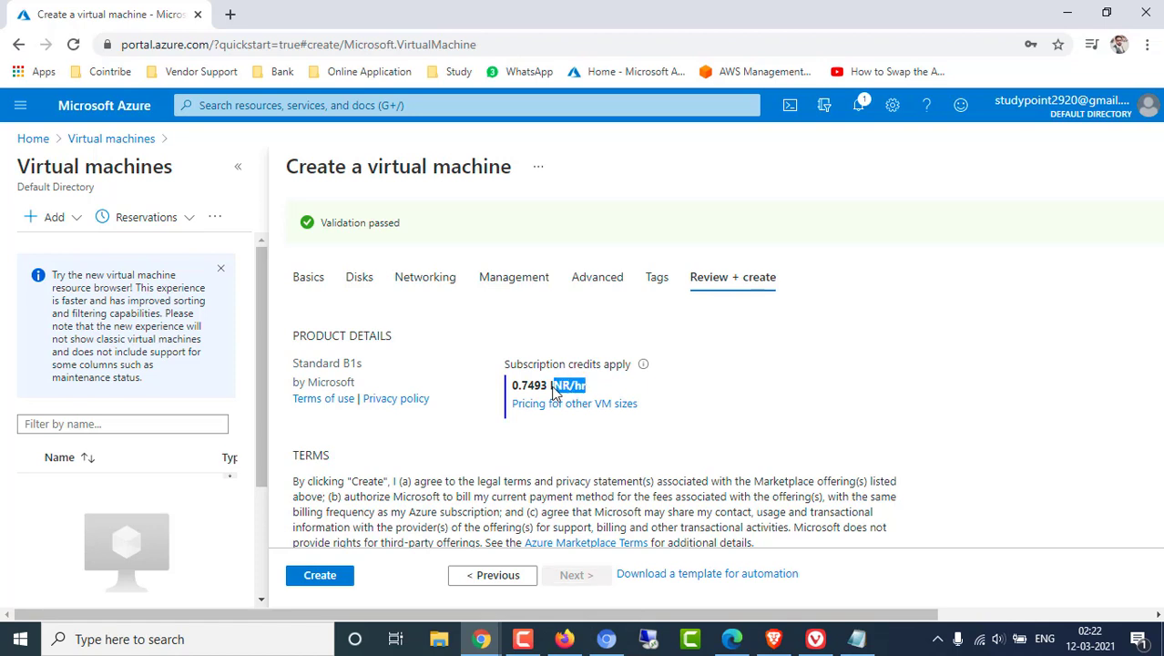
left_click_drag(554, 391, 511, 394)
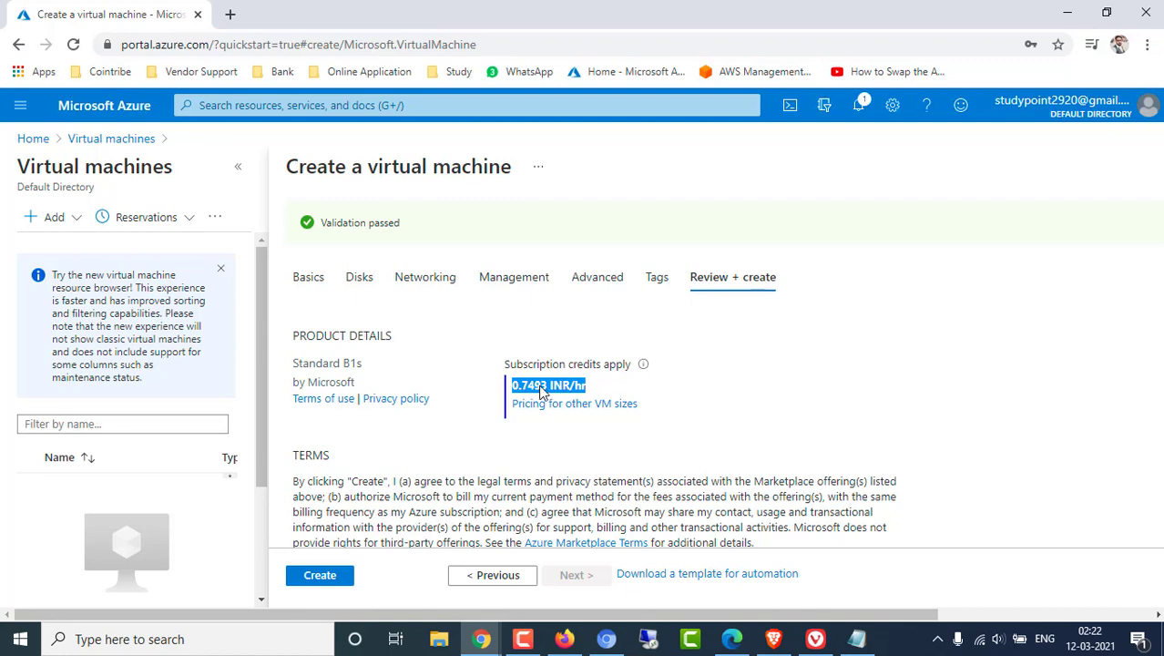
left_click(326, 574)
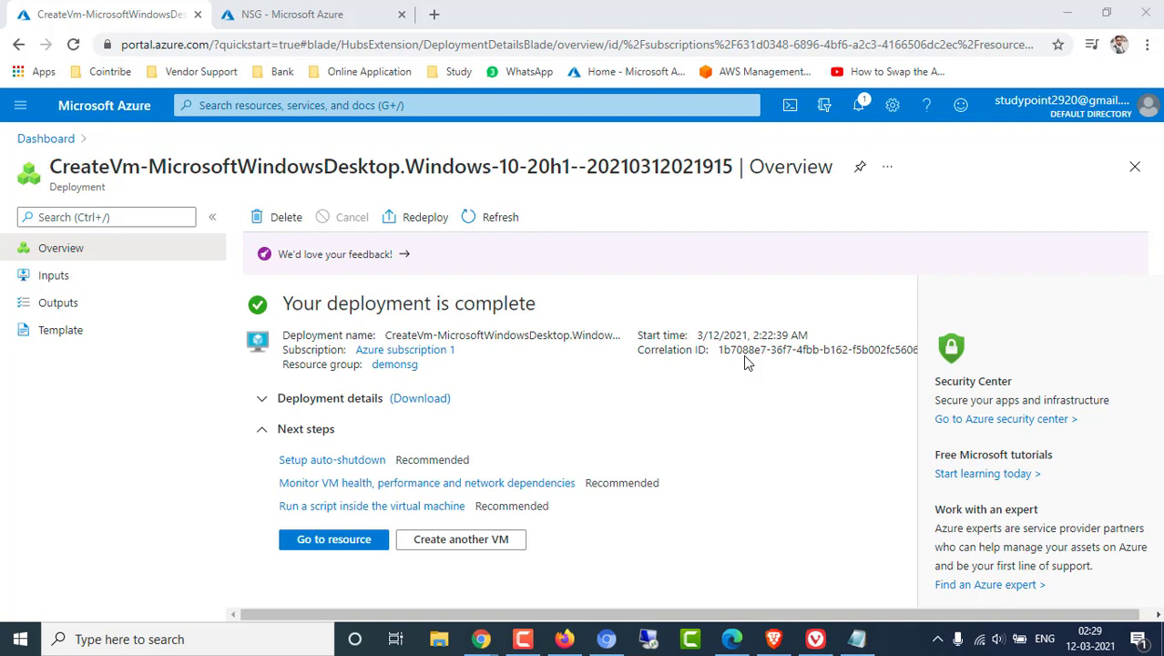
Step: Open the demonsgvm resource, copy its public IP 52.170.148.31, and launch Remote Desktop Connection
left_click(351, 541)
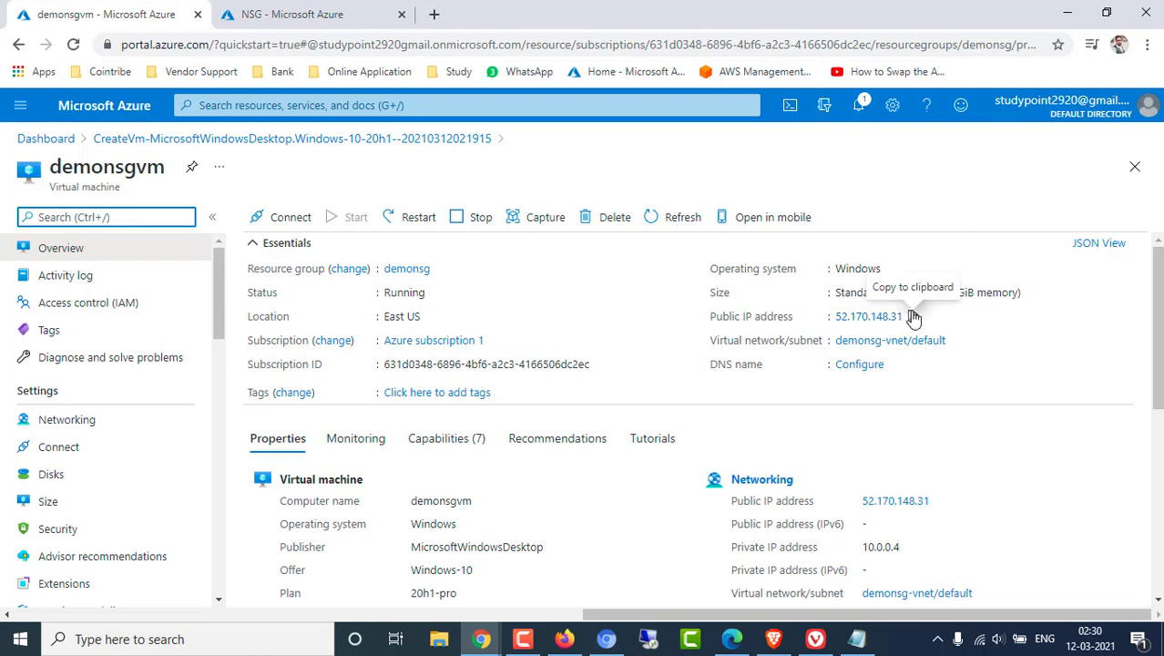
left_click(910, 316)
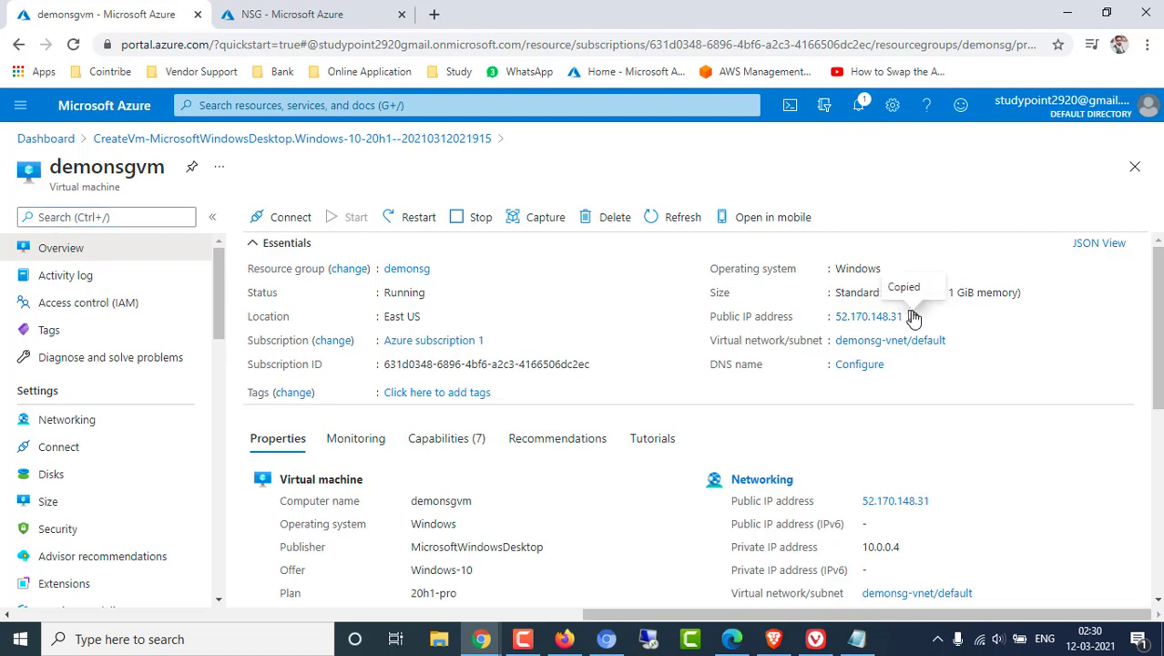
left_click(647, 638)
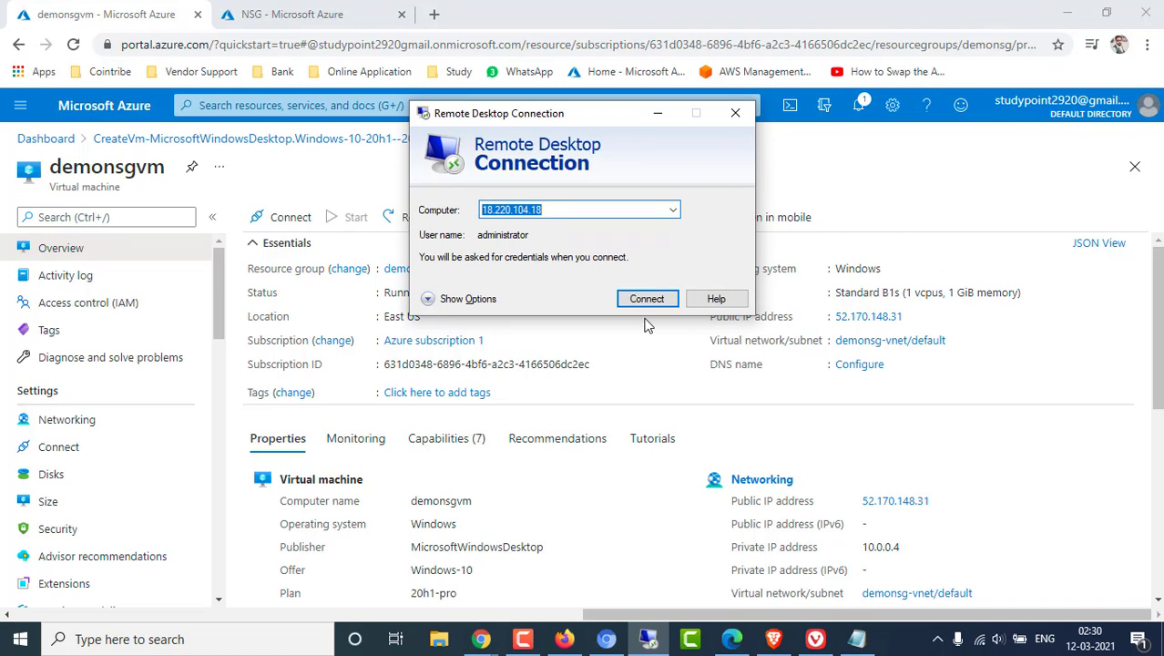
Step: Attempt an RDP connection to 52.170.148.31, inspect the can't-connect error, and return to the portal
key("ctrl+v")
left_click(642, 300)
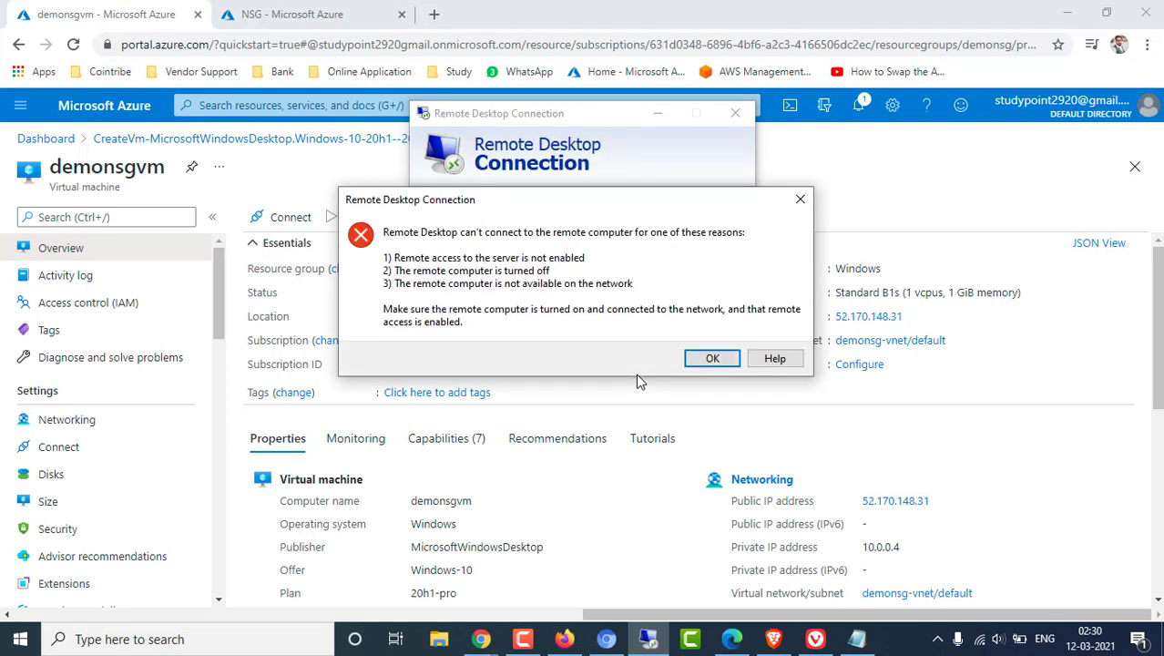
left_click_drag(556, 196, 570, 274)
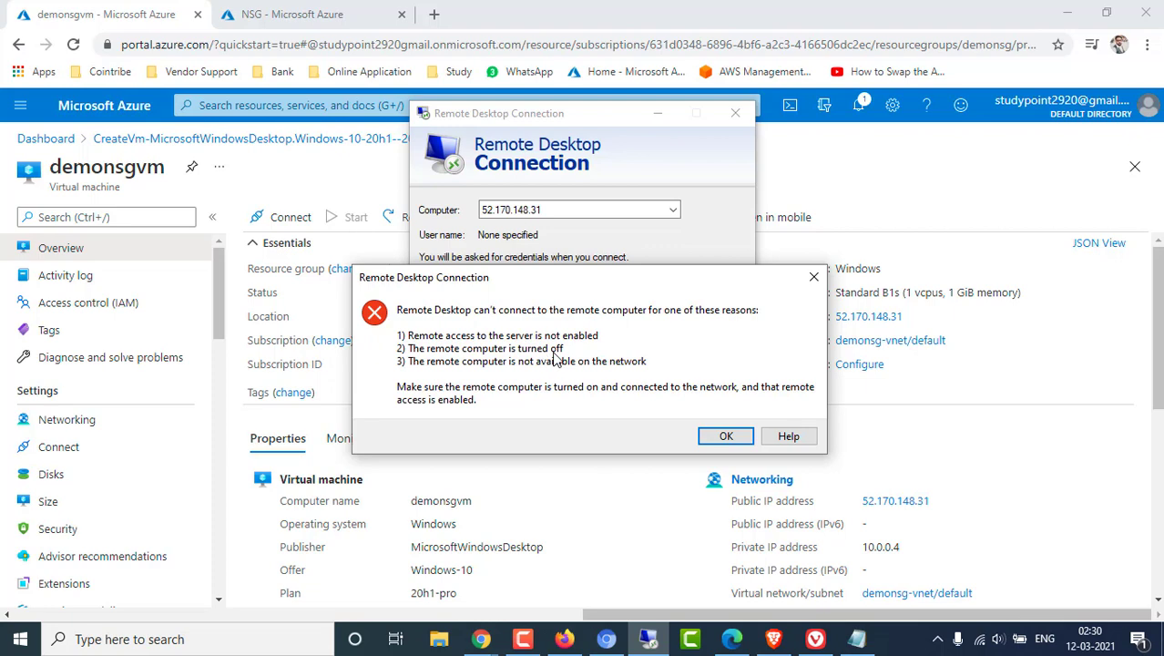
left_click(991, 425)
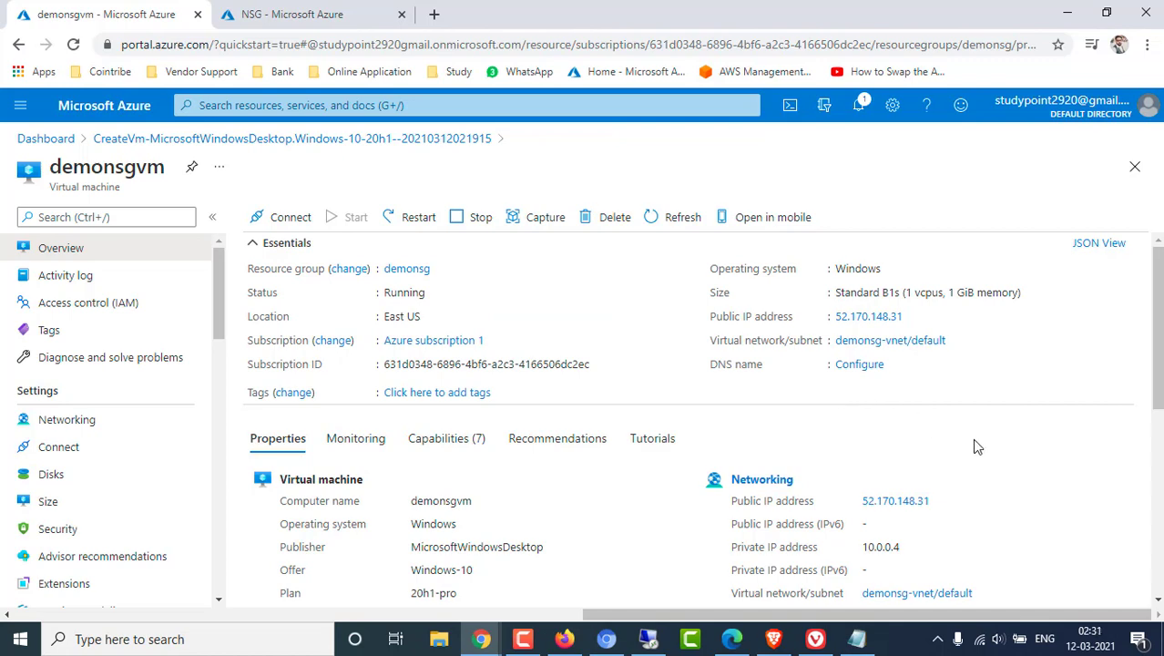
Step: Open demonsgvm's Networking page, where inbound rules show no port 3389 rule
scroll(971, 432, "down", 1)
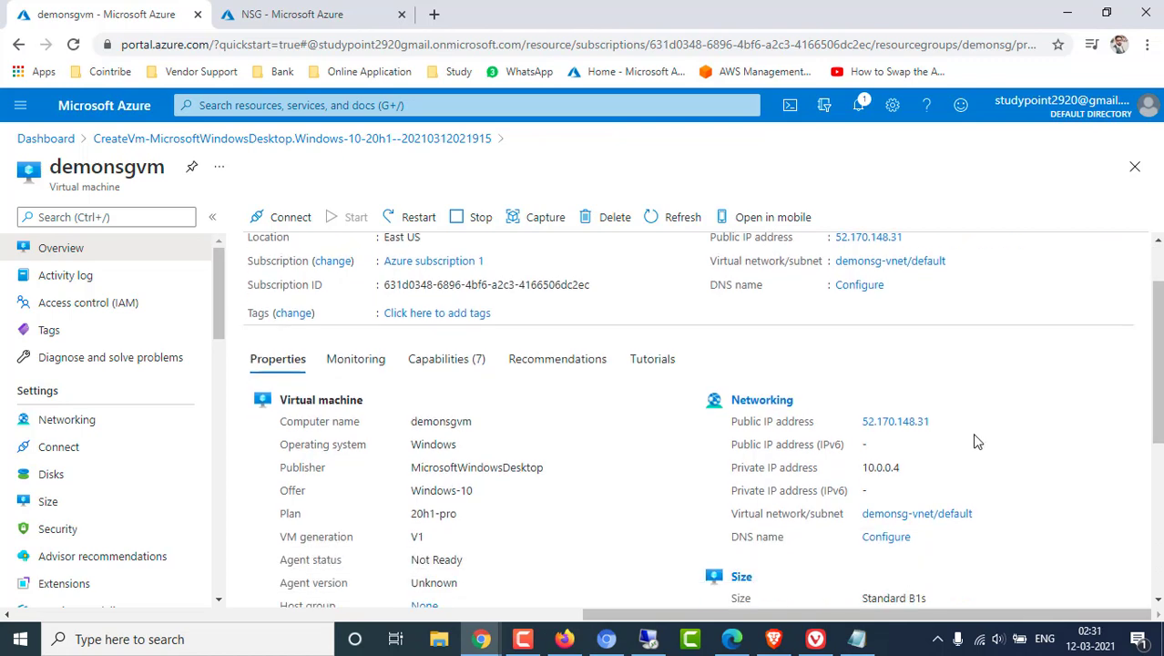
scroll(974, 441, "down", 4)
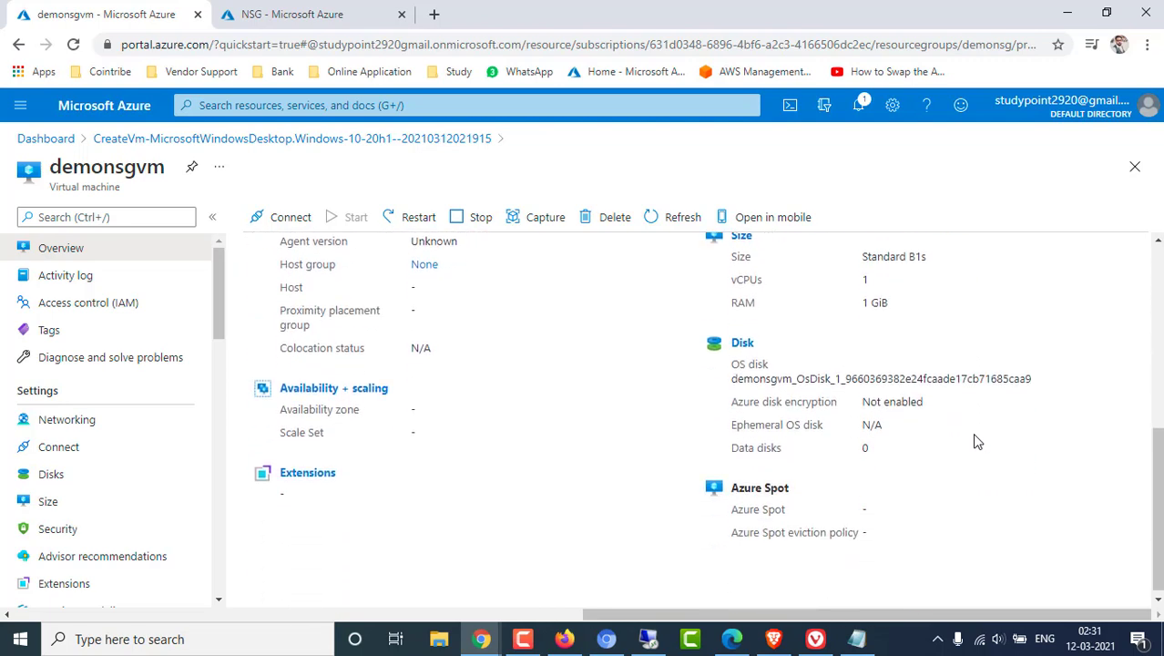
scroll(974, 441, "down", 1)
scroll(974, 441, "up", 3)
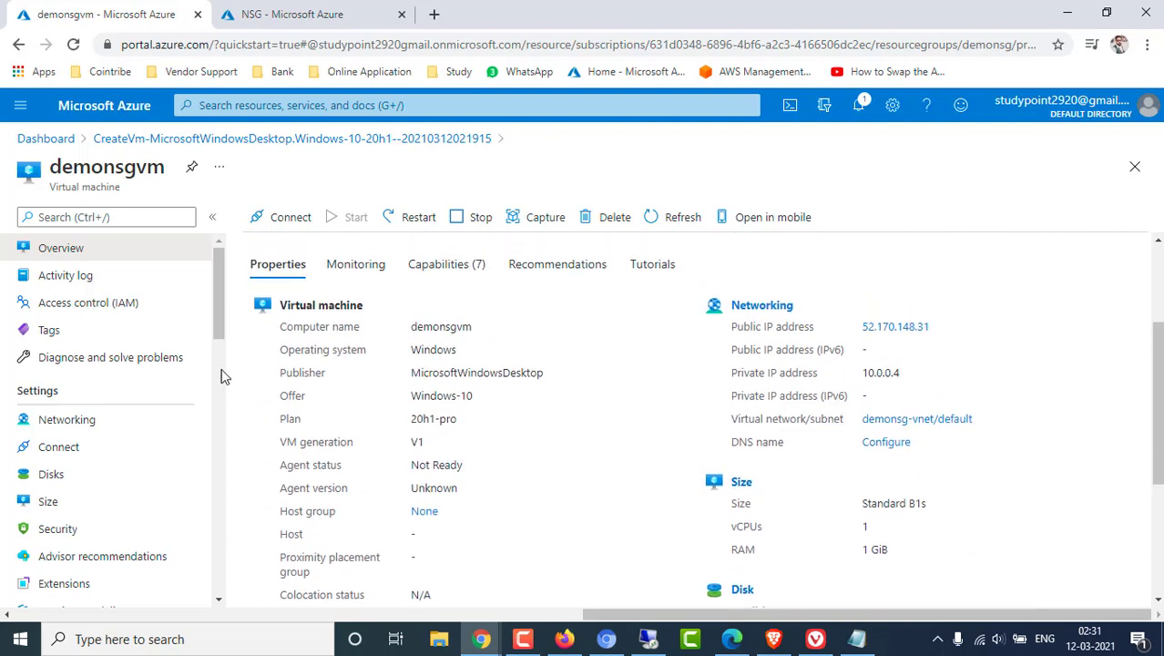
left_click(78, 421)
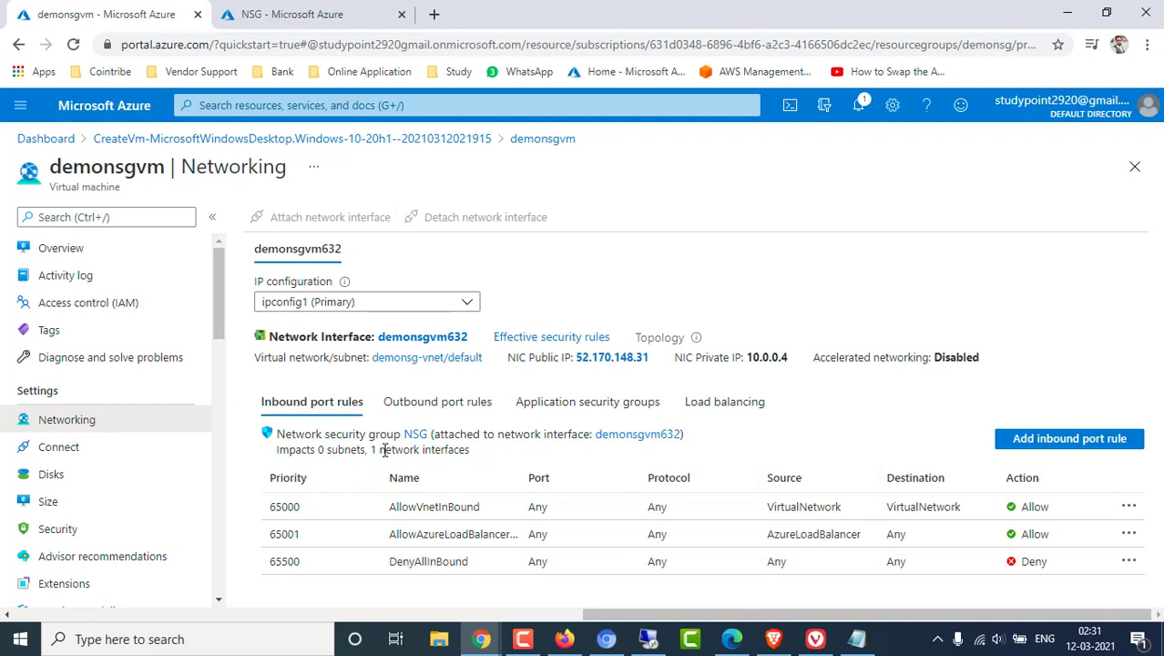
Step: Compare the VM's inbound and outbound port rules, ending on outbound
left_click(446, 406)
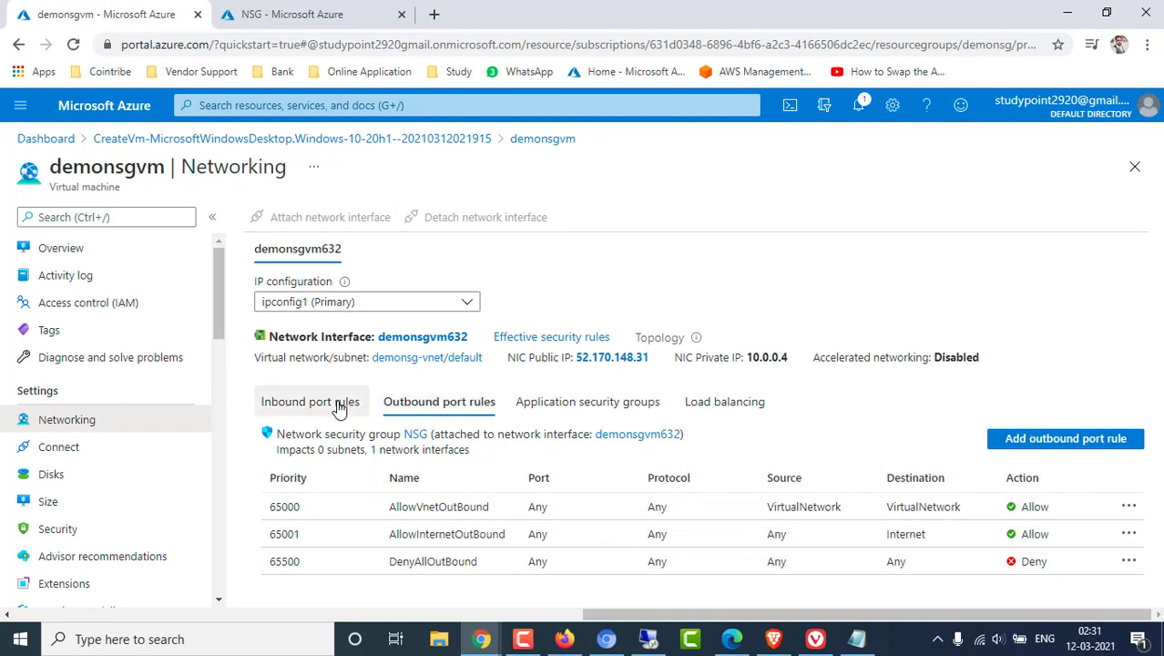
left_click(338, 407)
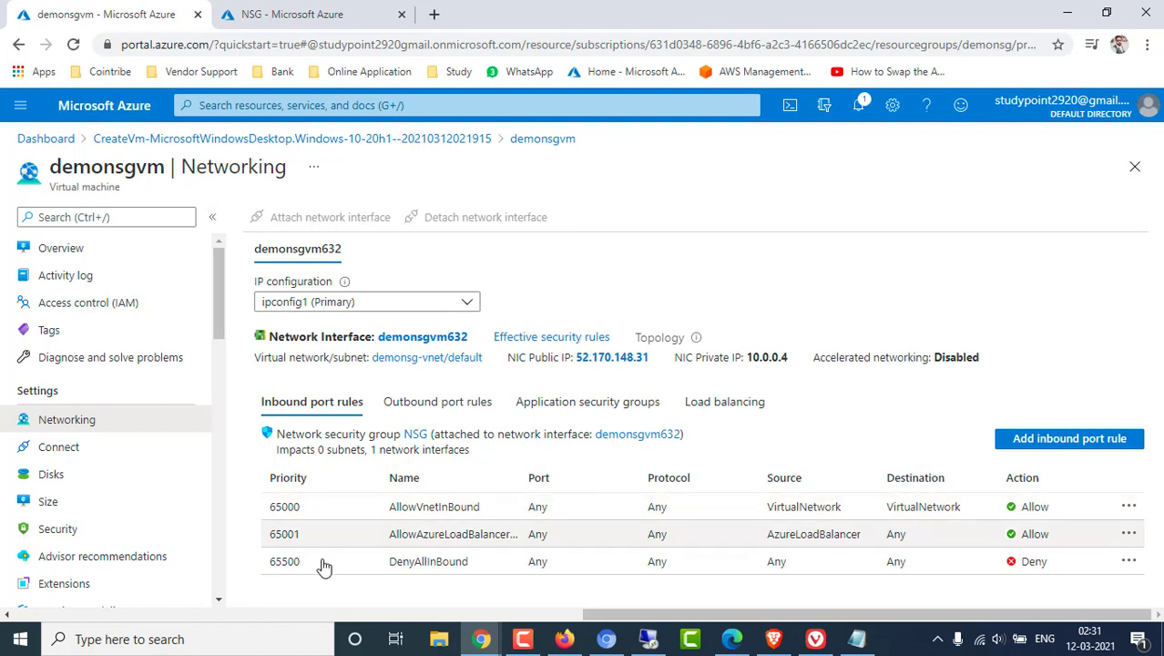
left_click(437, 403)
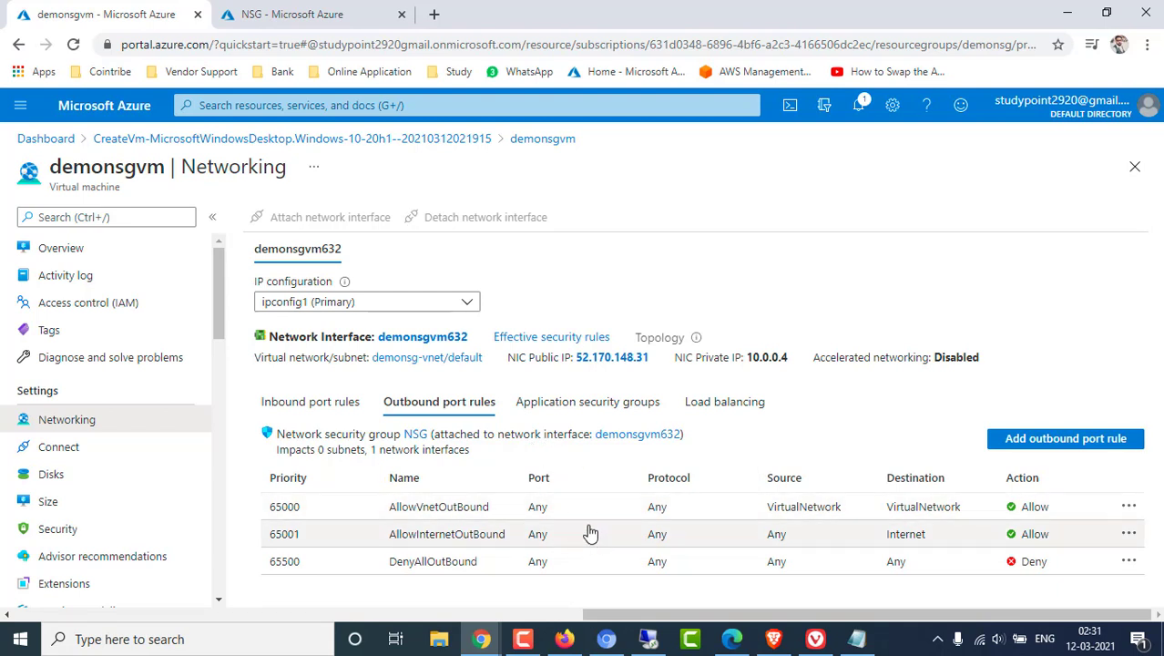
Step: Dismiss the Remote Desktop connection error and switch to the NSG page
left_click(646, 638)
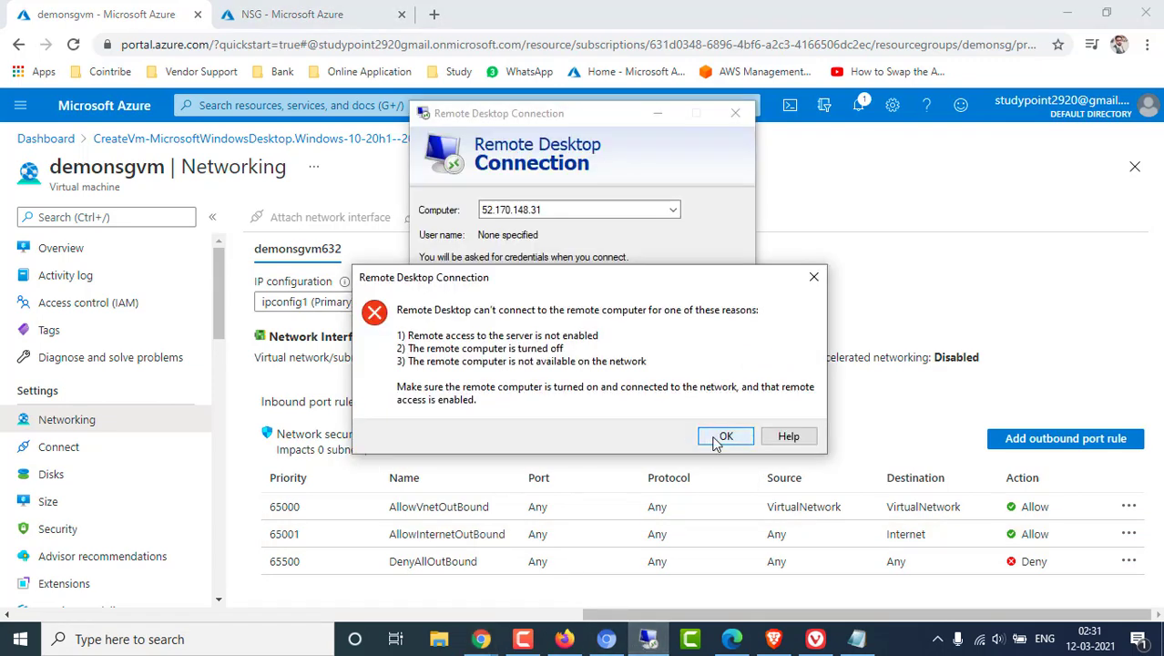
left_click(728, 433)
left_click(907, 309)
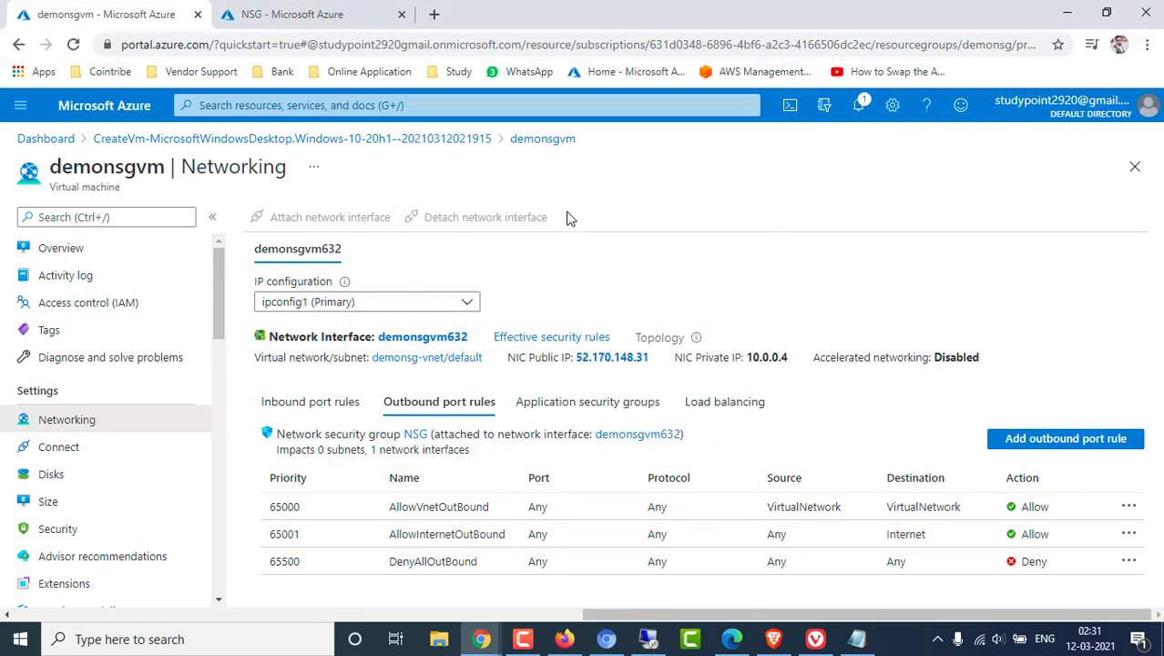
left_click(281, 17)
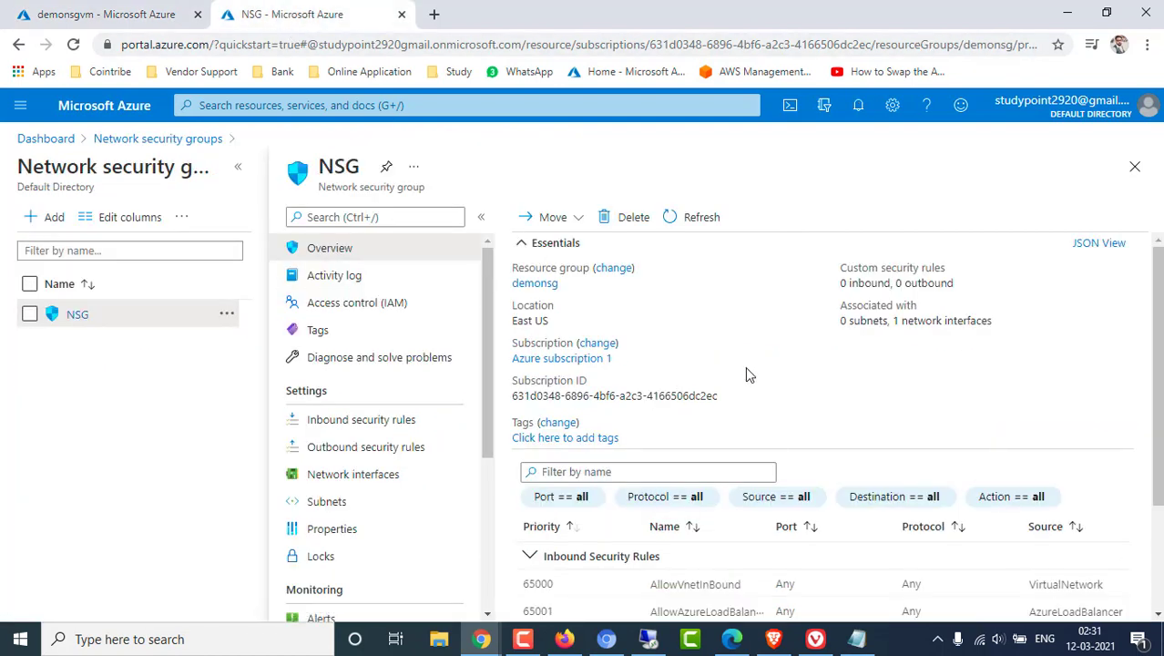
Step: Show NSG's Inbound security rules full-width, listing only default rules 65000, 65001 and 65500
scroll(745, 368, "down", 2)
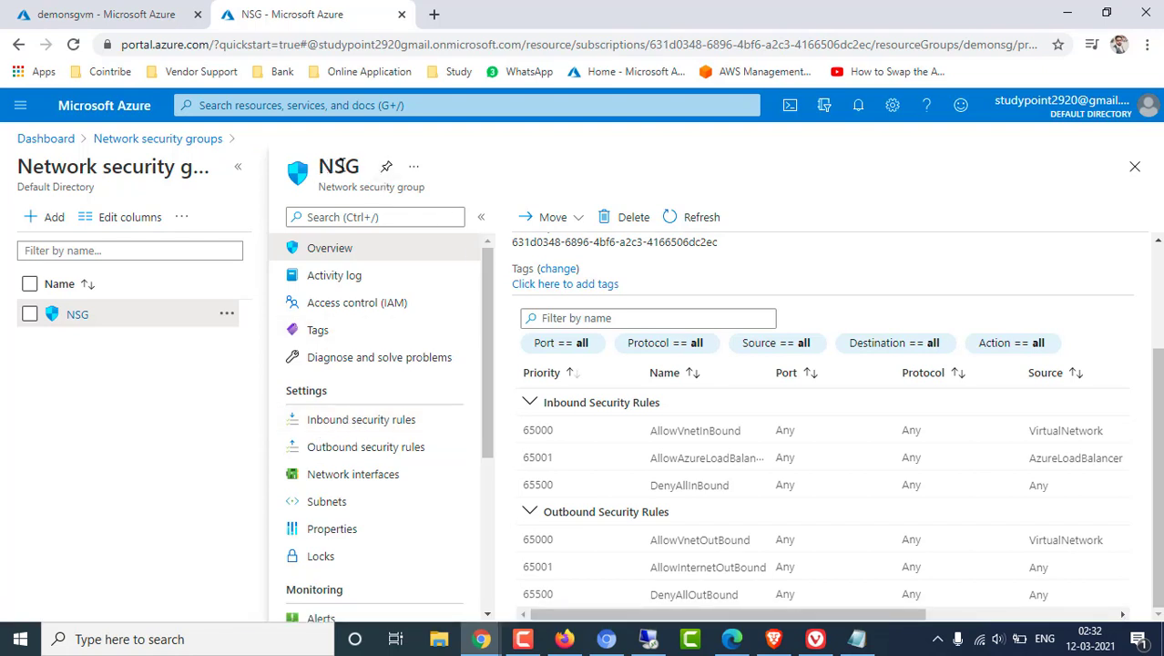
left_click(353, 423)
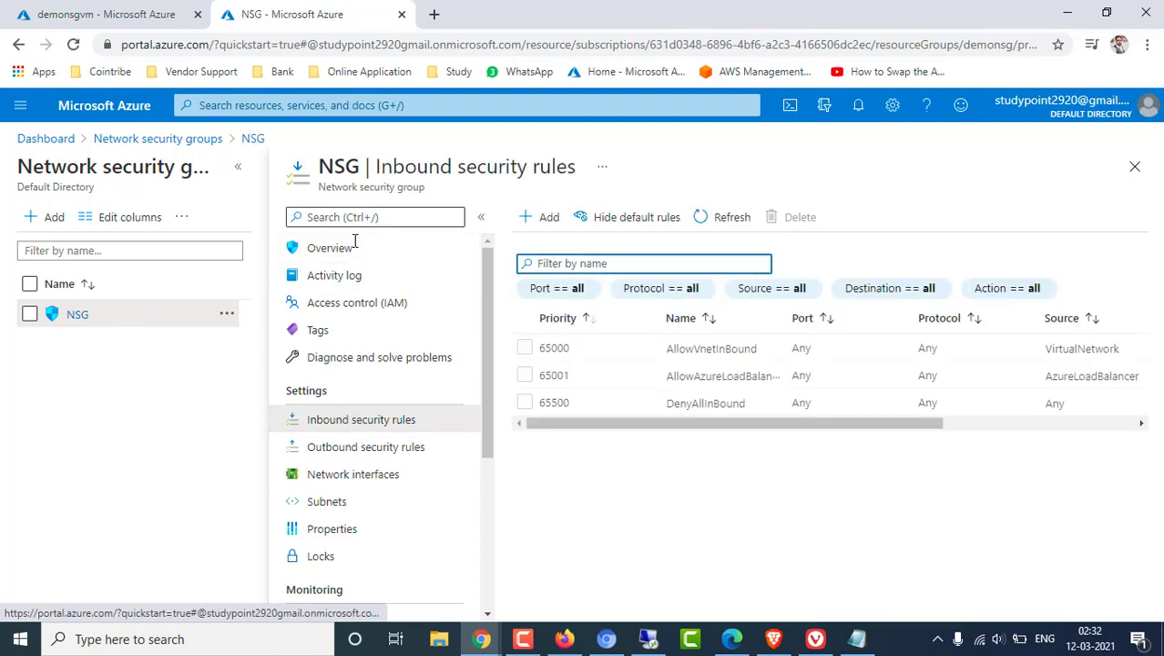
left_click(238, 166)
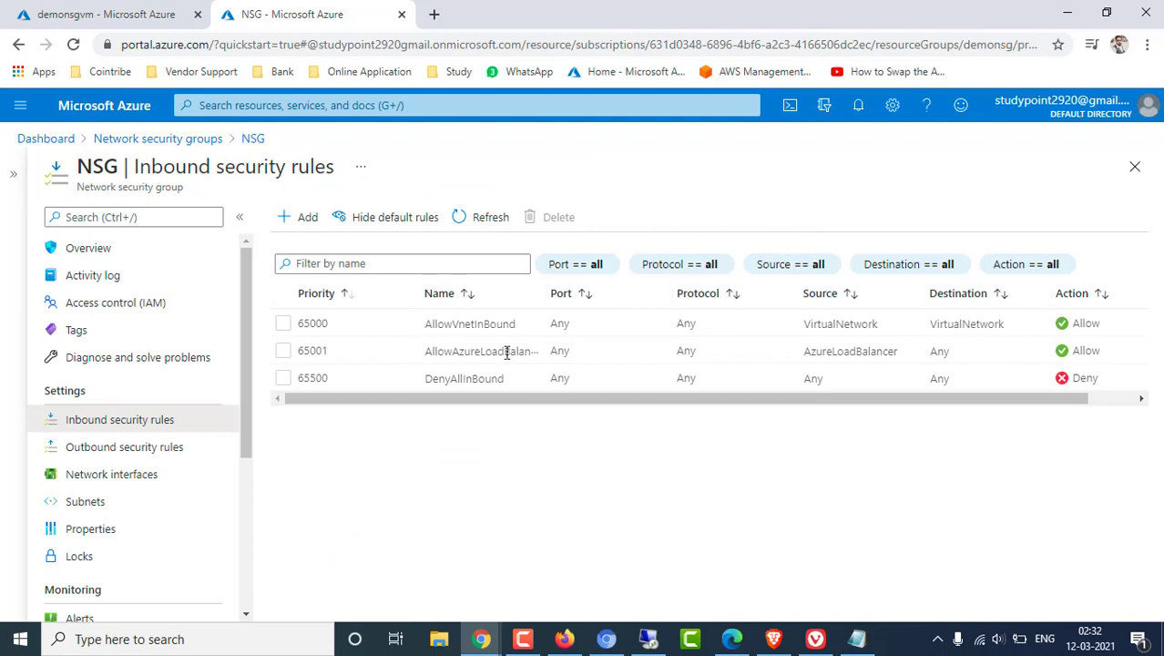
Step: Start a new inbound security rule on NSG and open its list of predefined services
left_click(291, 221)
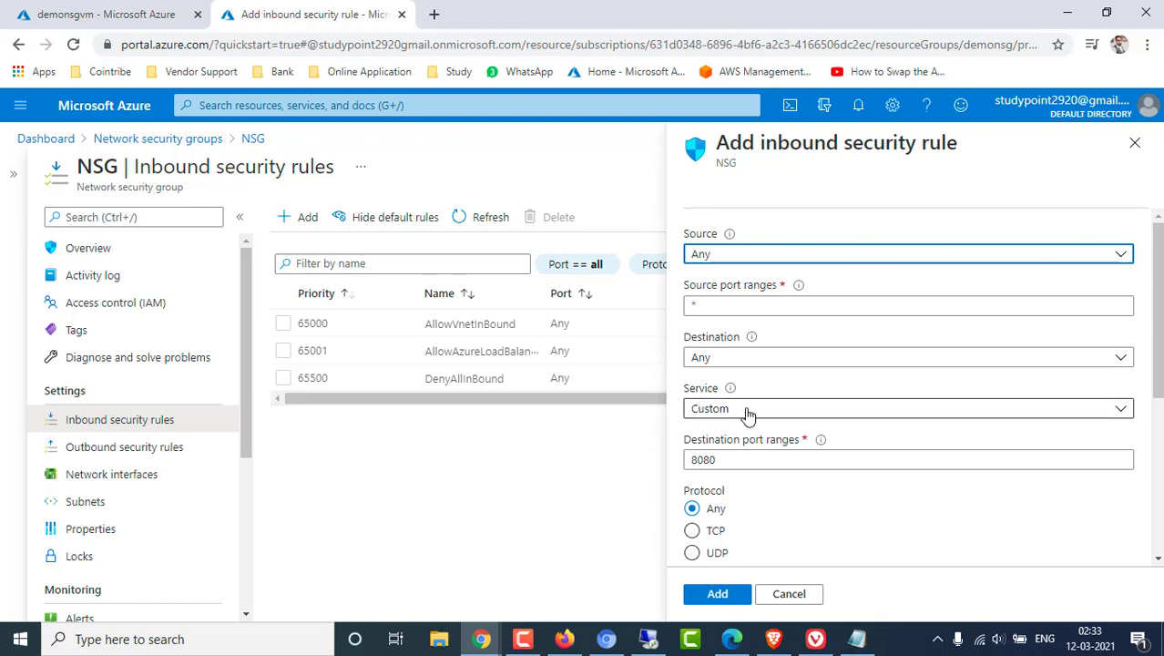
mouse_move(751, 336)
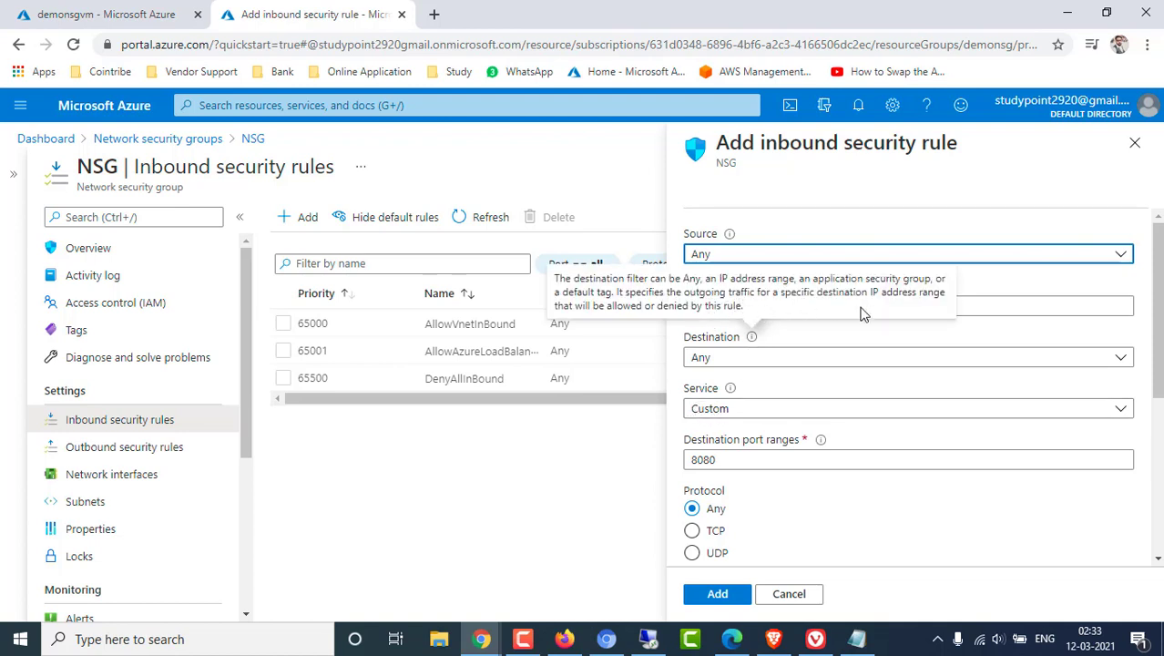
left_click(983, 308)
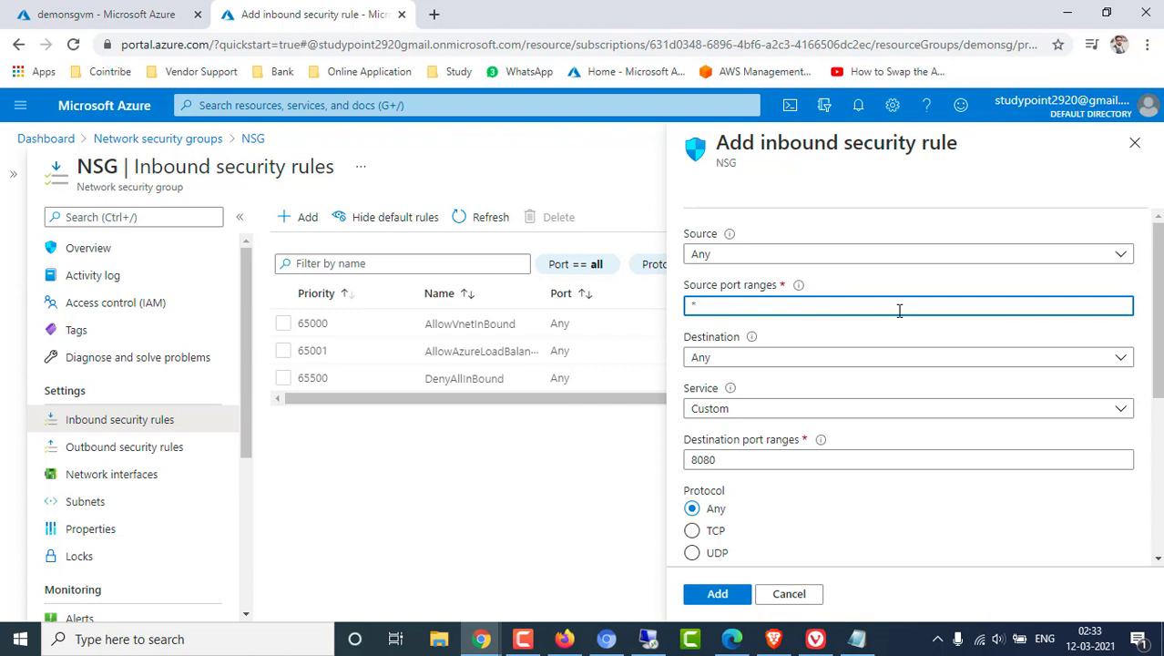
left_click(868, 409)
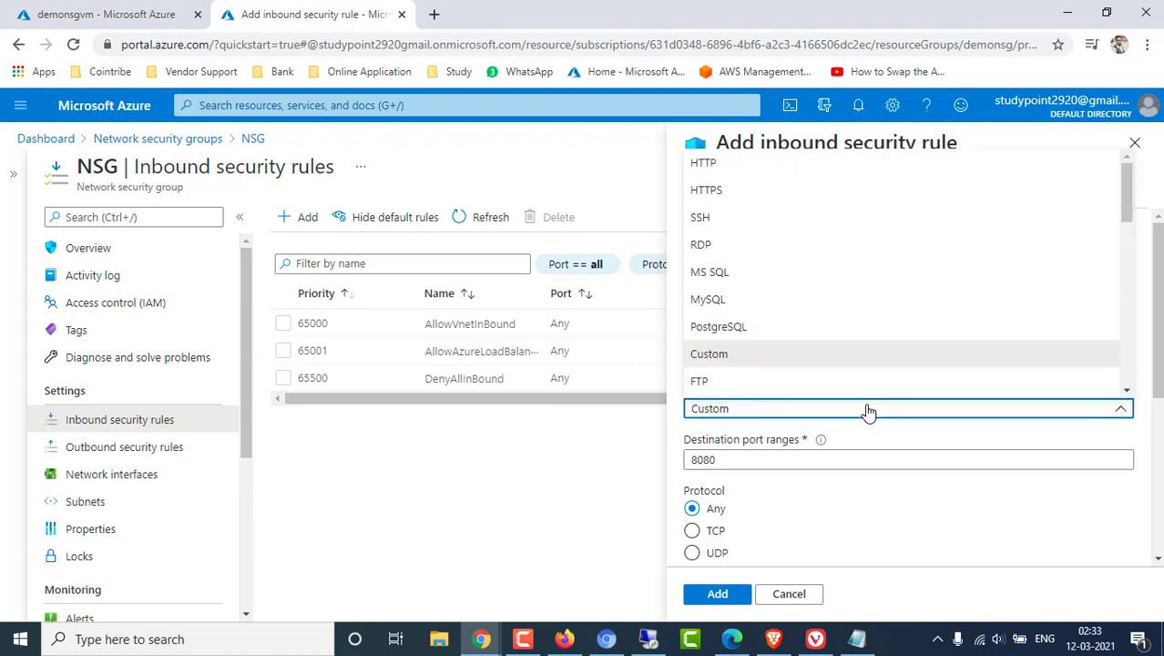
Step: Set the rule to RDP on TCP port 3389, Allow, priority 100, named Port_8080, and add it
left_click(728, 246)
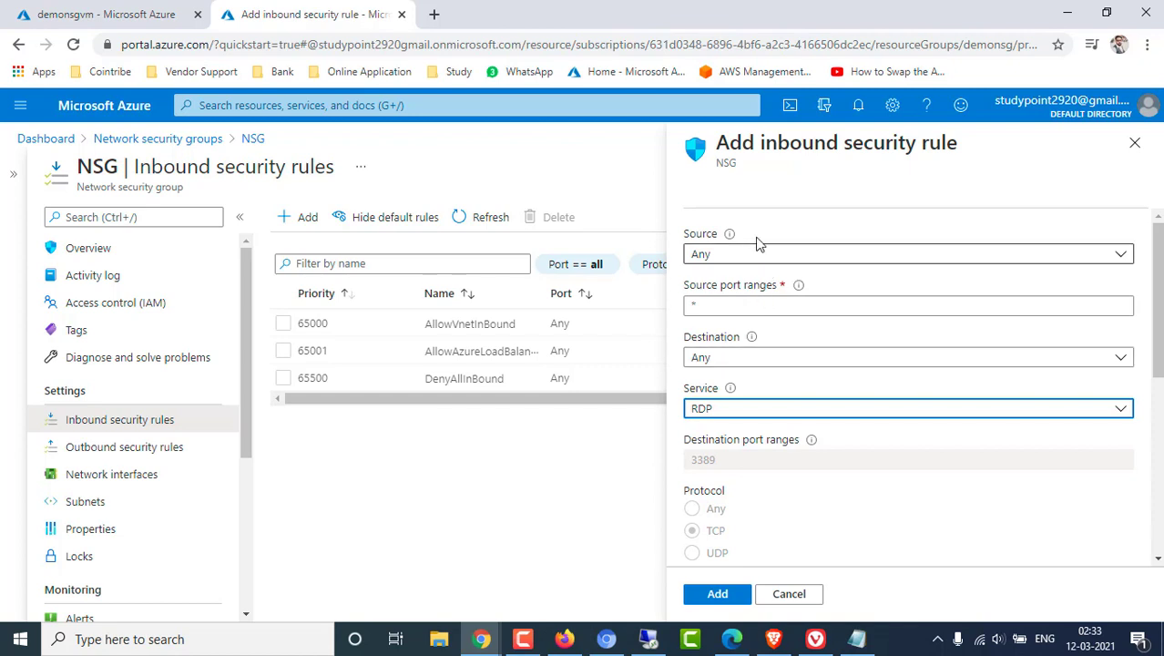
scroll(901, 515, "down", 2)
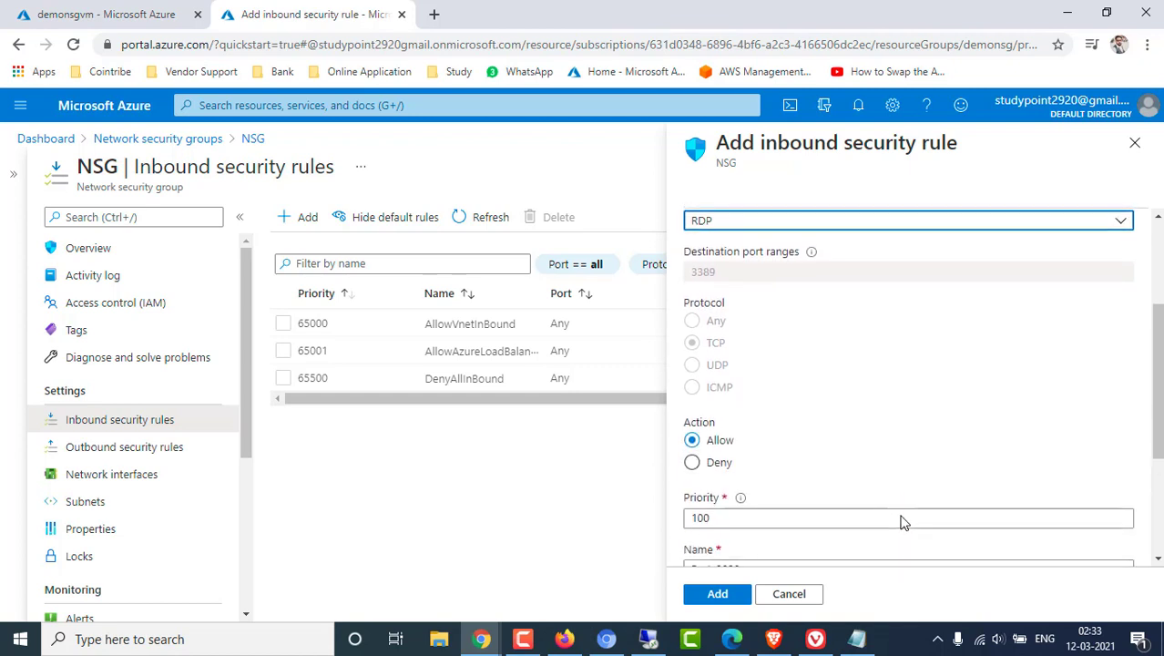
scroll(901, 515, "down", 1)
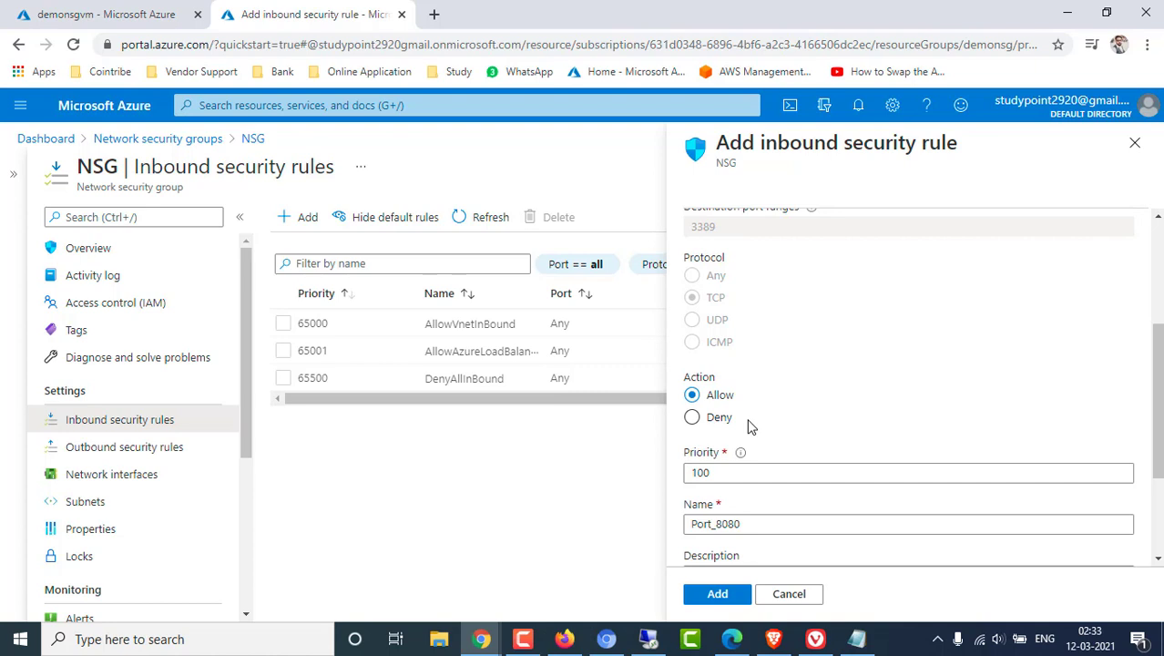
scroll(748, 424, "down", 1)
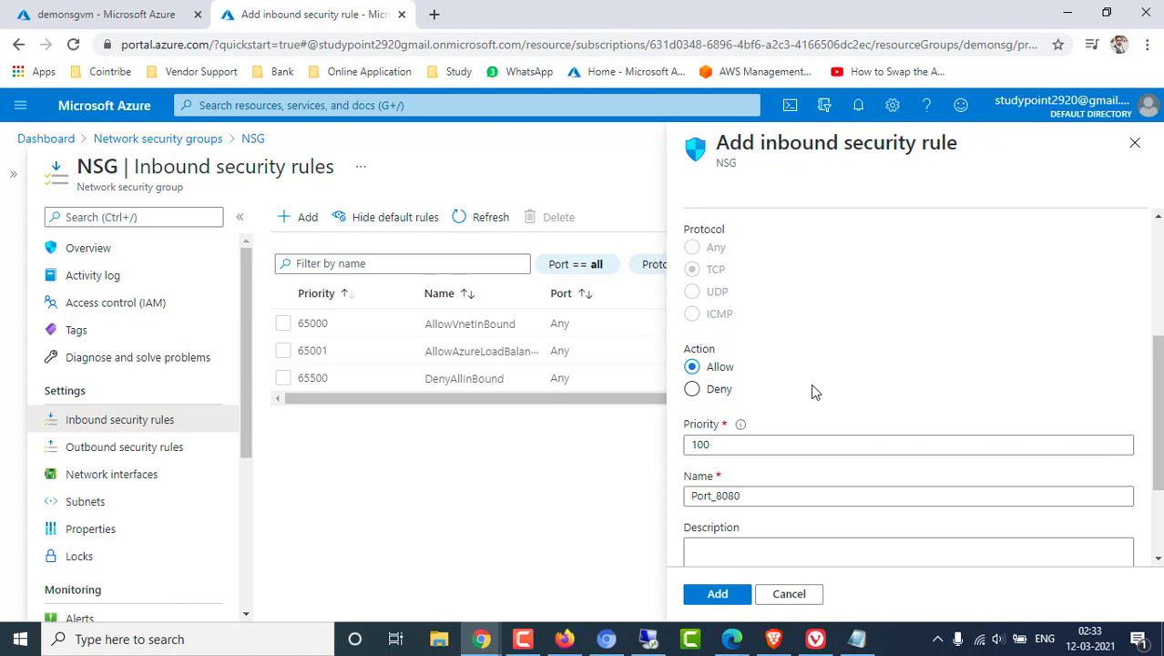
left_click(722, 443)
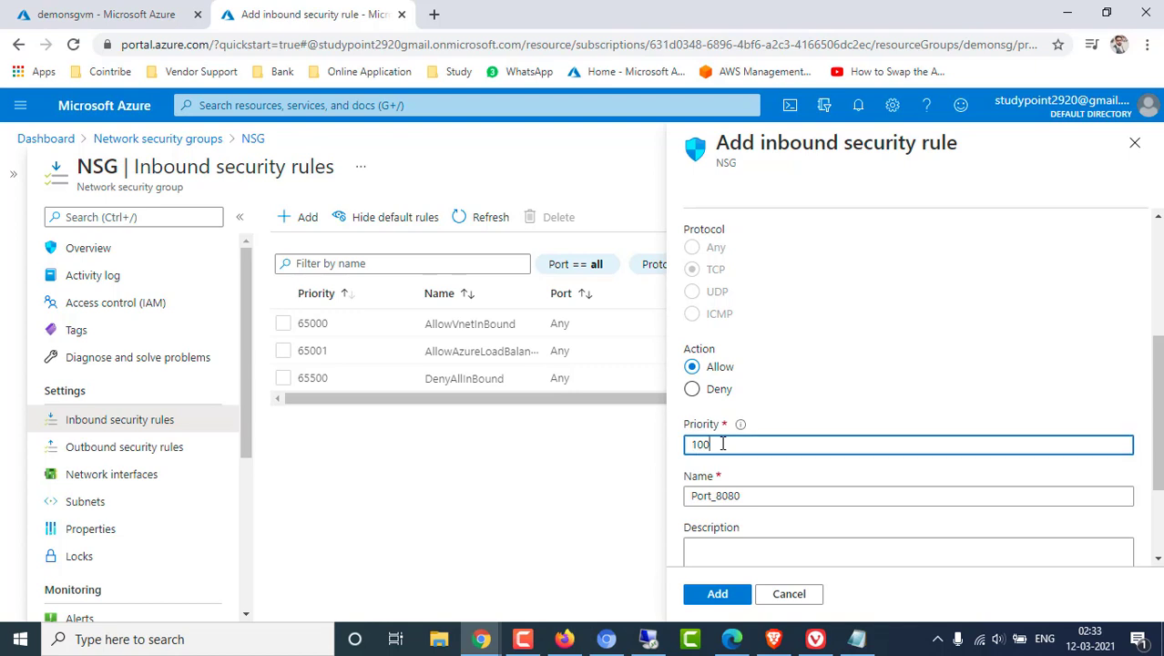
scroll(722, 444, "down", 2)
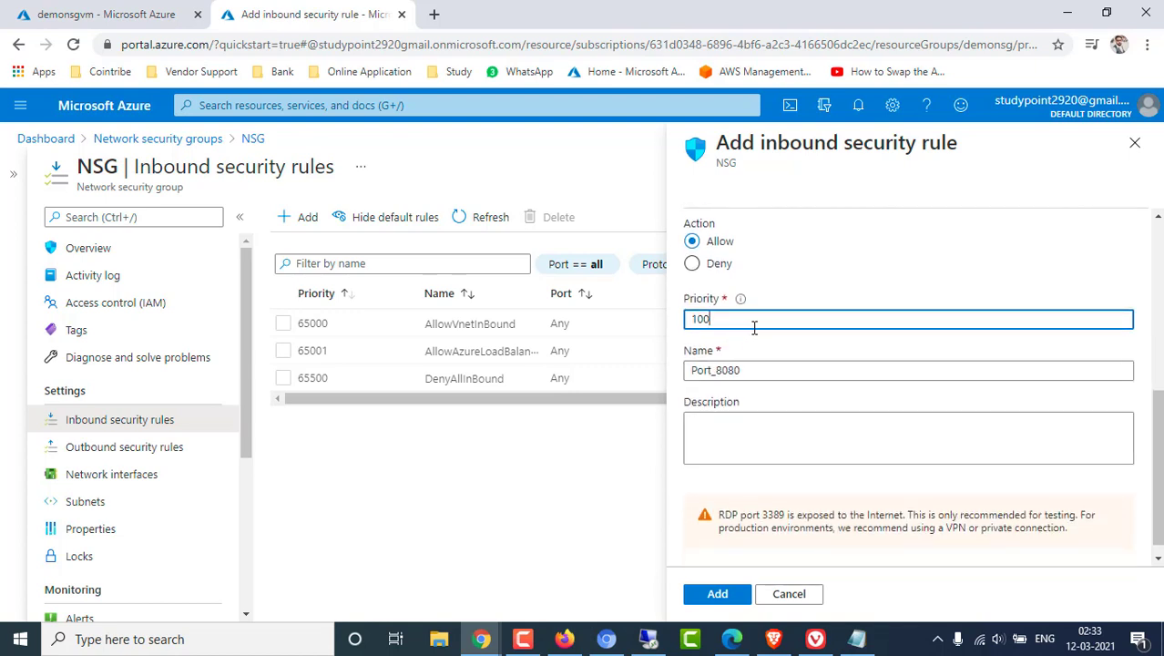
left_click(708, 424)
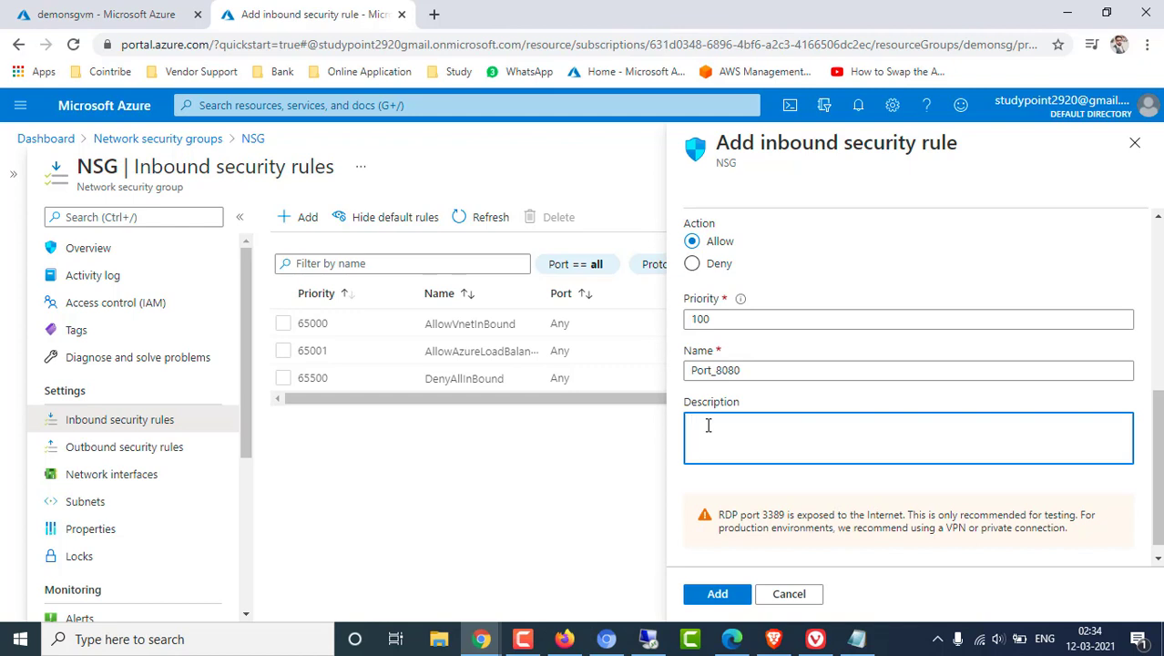
left_click(717, 594)
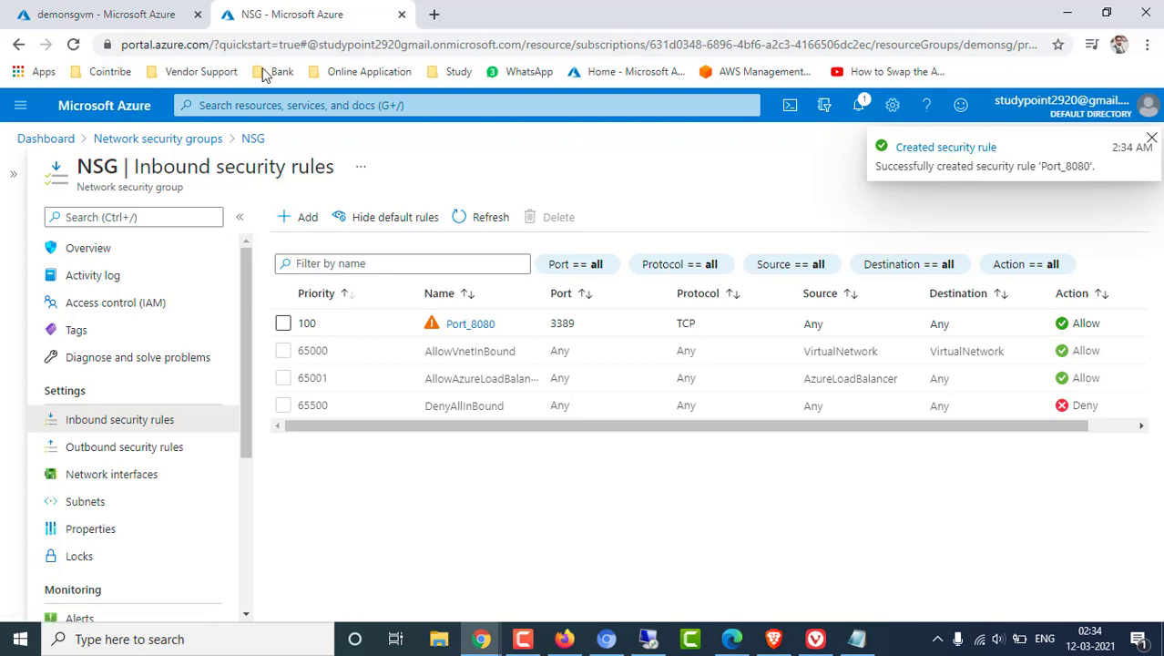
Step: Reload NSG, review its default outbound rules 65000, 65001 and 65500, then return to inbound rules
left_click(72, 44)
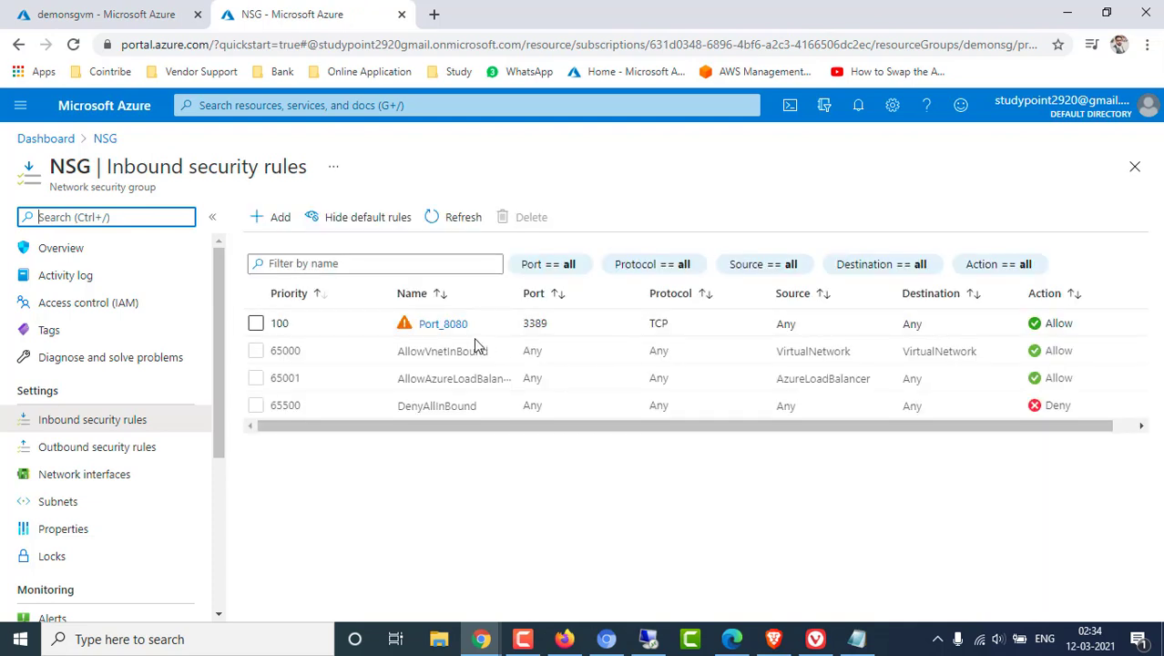
left_click(124, 448)
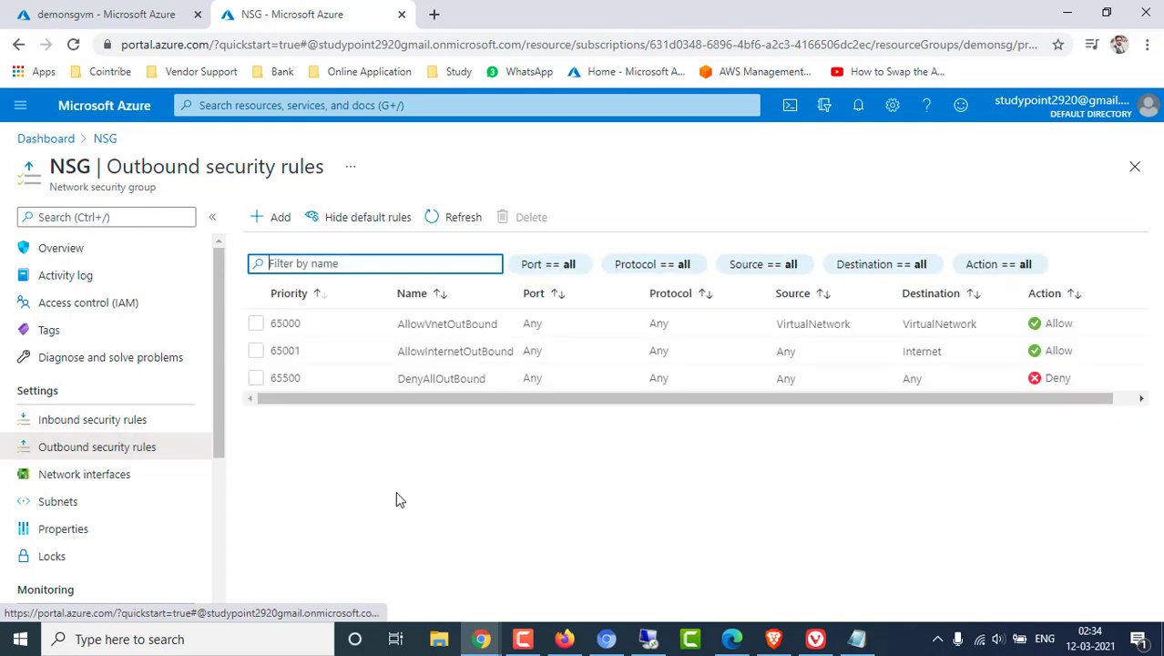
scroll(448, 413, "right", 1)
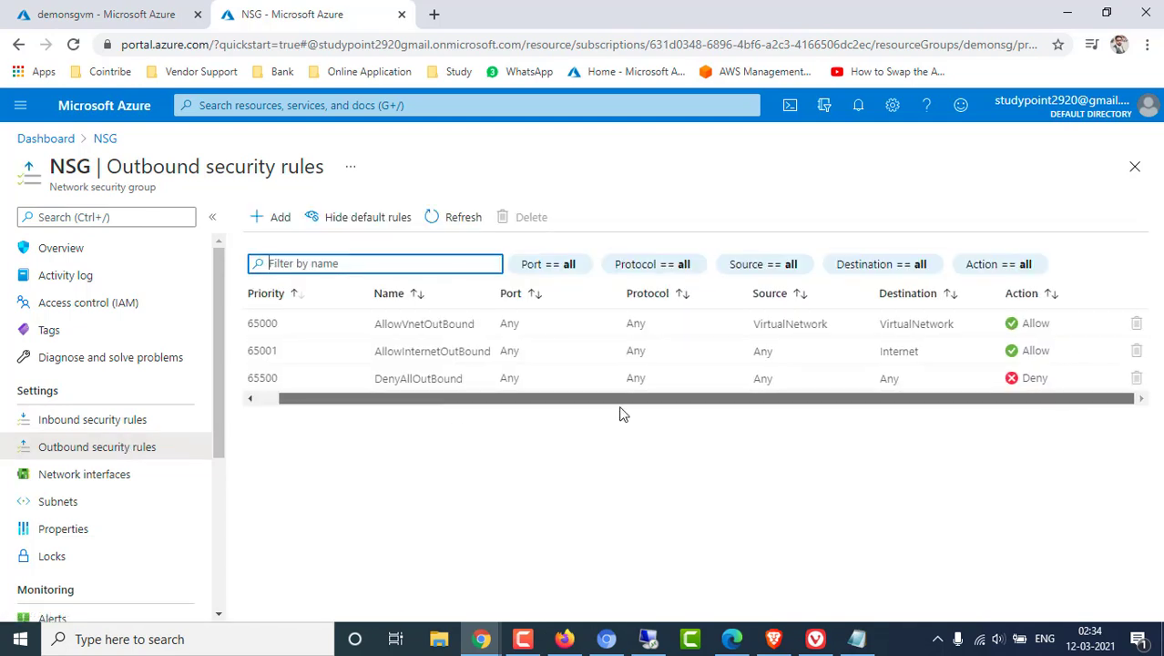
scroll(356, 381, "left", 1)
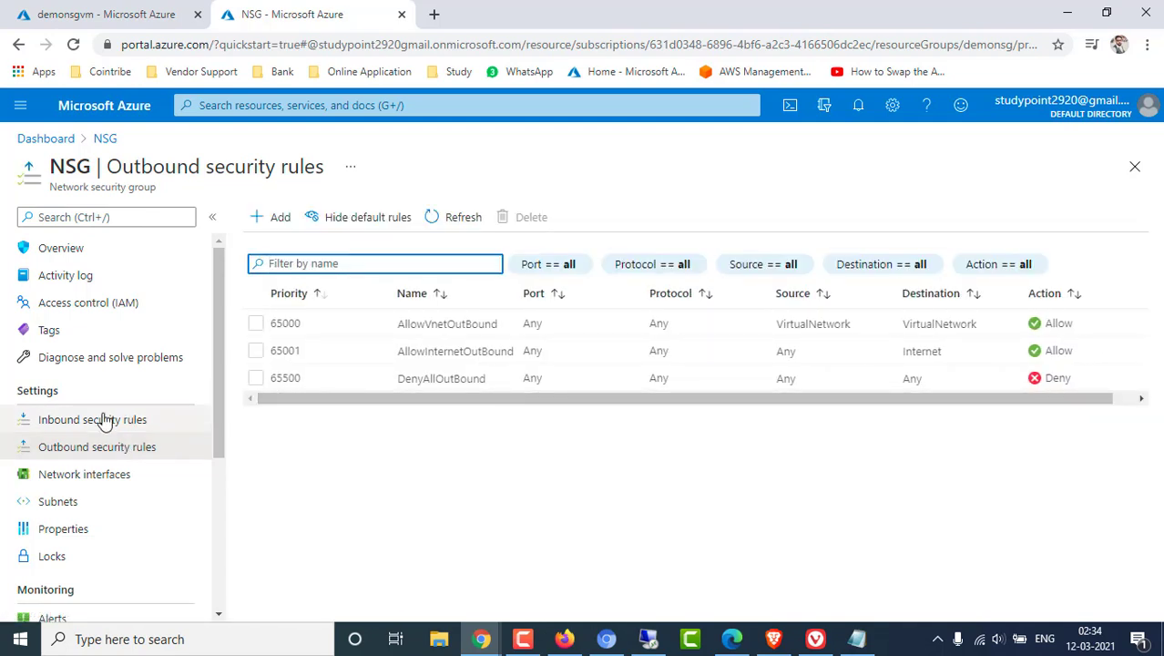
left_click(149, 416)
Step: Go via Home > Virtual machines to demonsgvm and copy its public IP 52.170.148.31
left_click(649, 638)
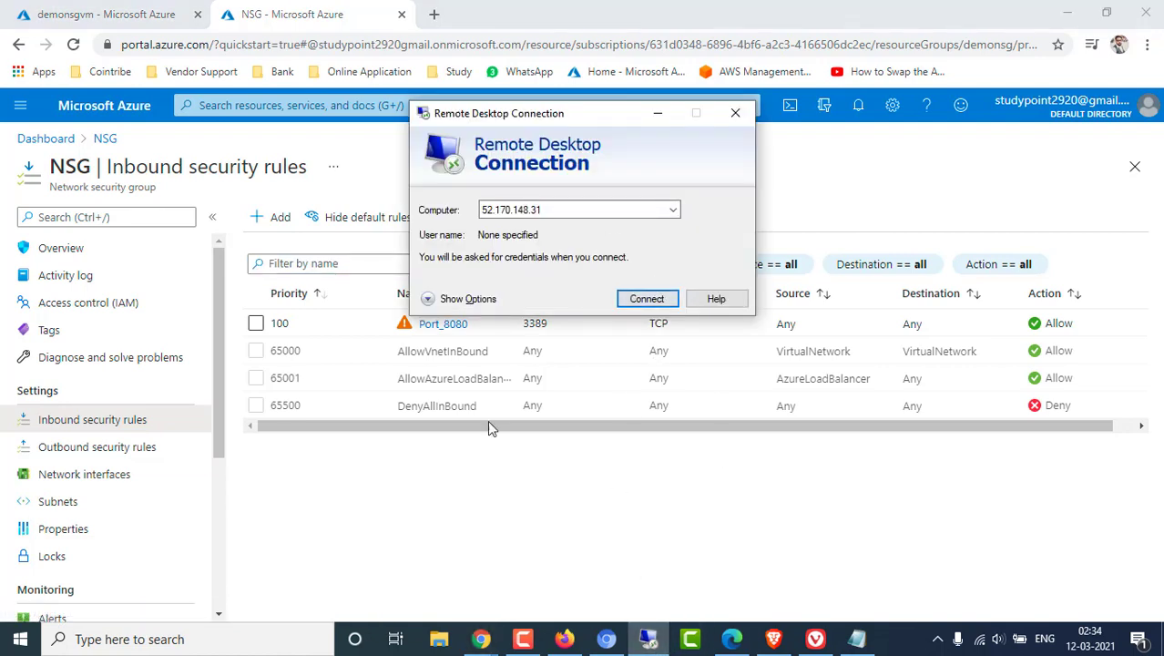
left_click(156, 14)
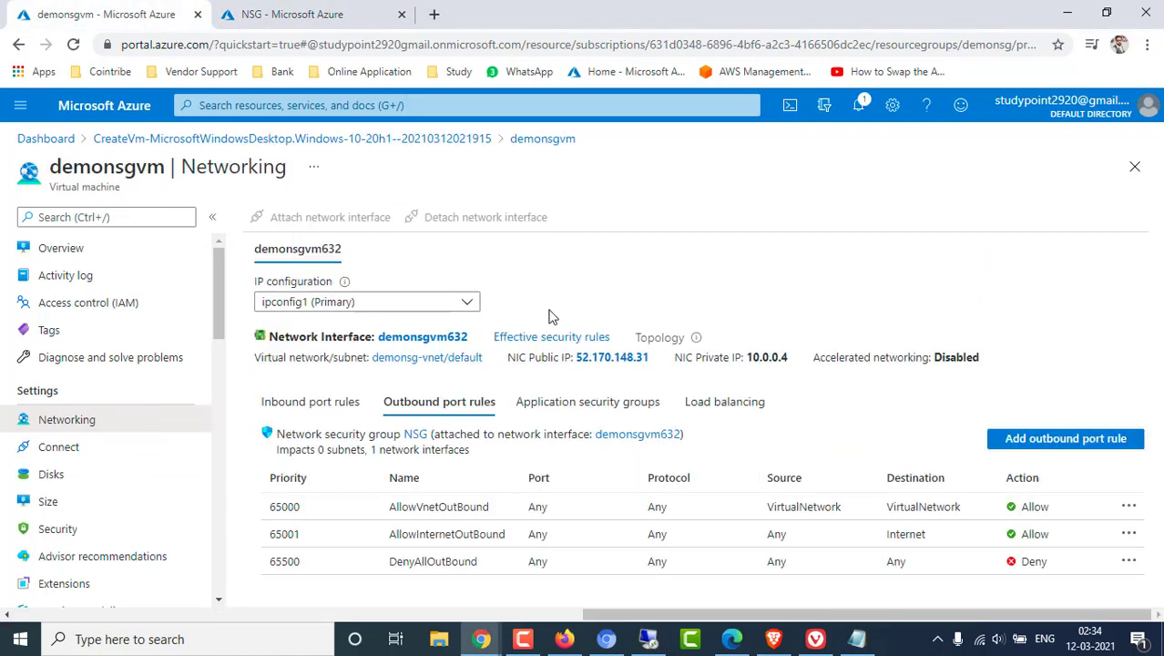
left_click(22, 108)
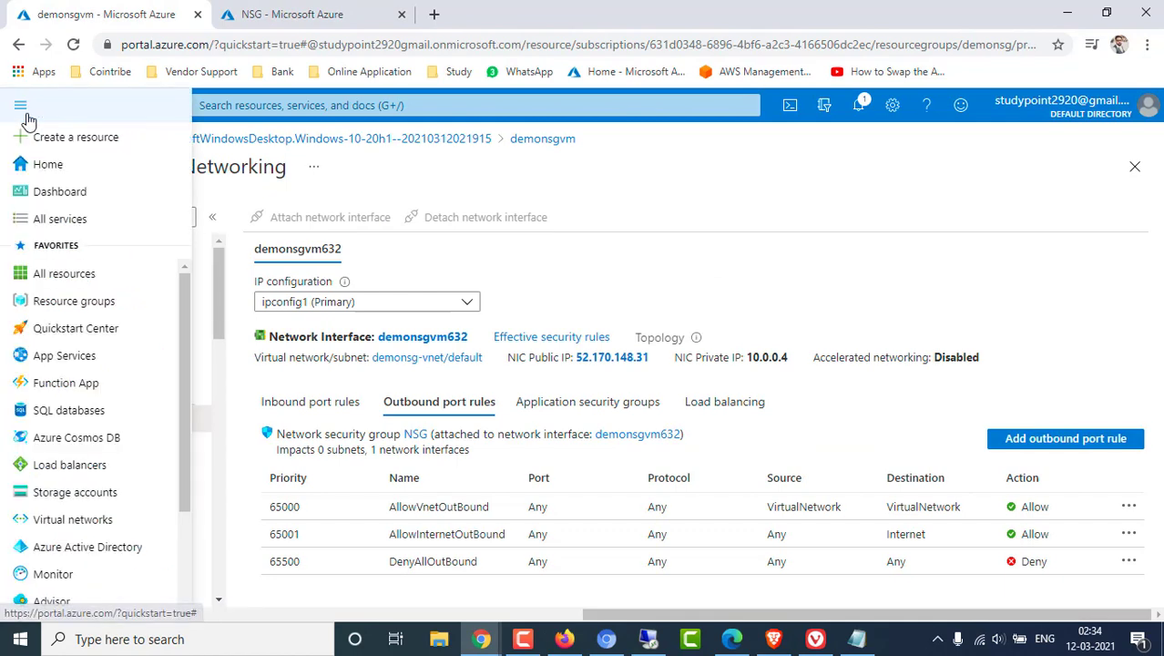
left_click(77, 173)
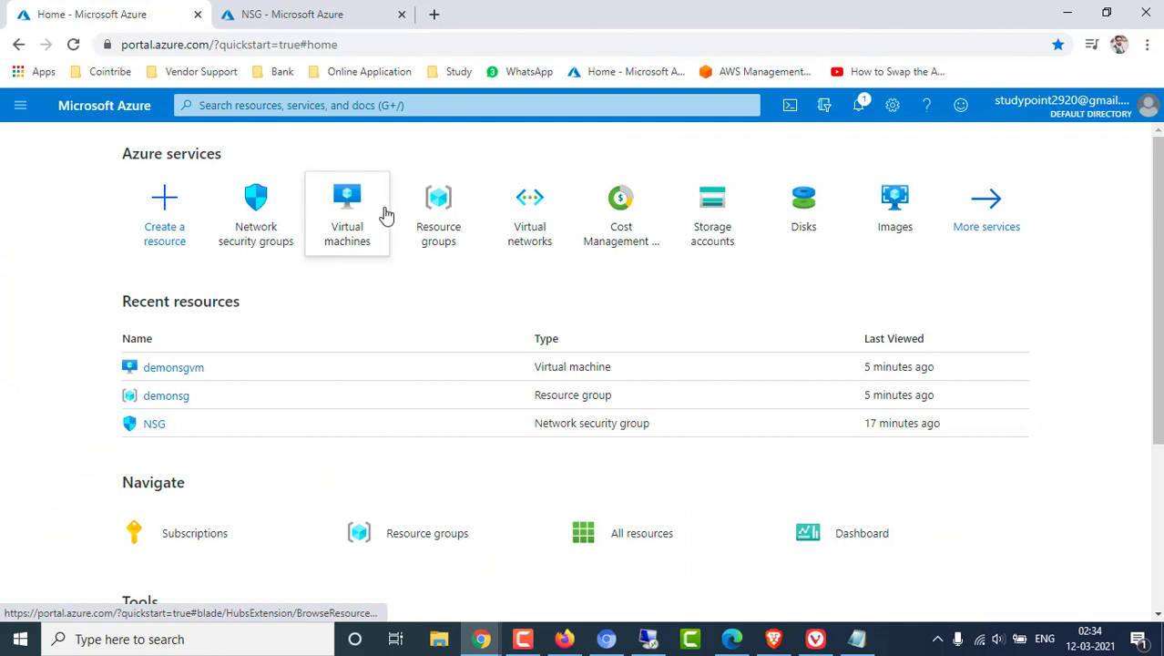
left_click(352, 214)
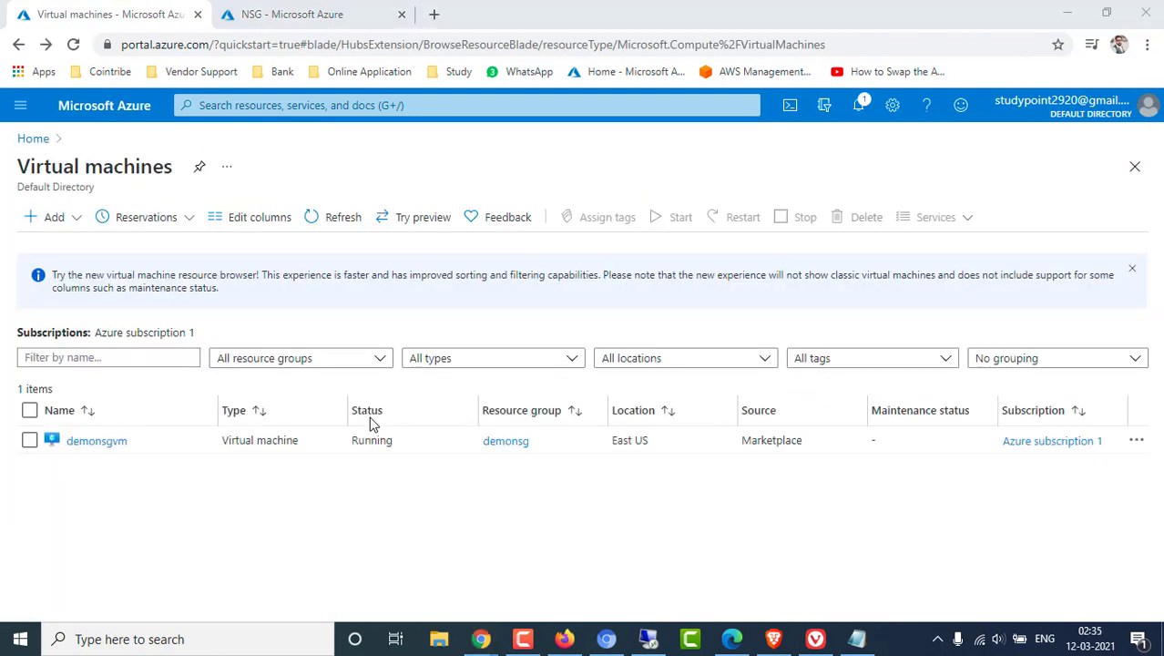
left_click(97, 442)
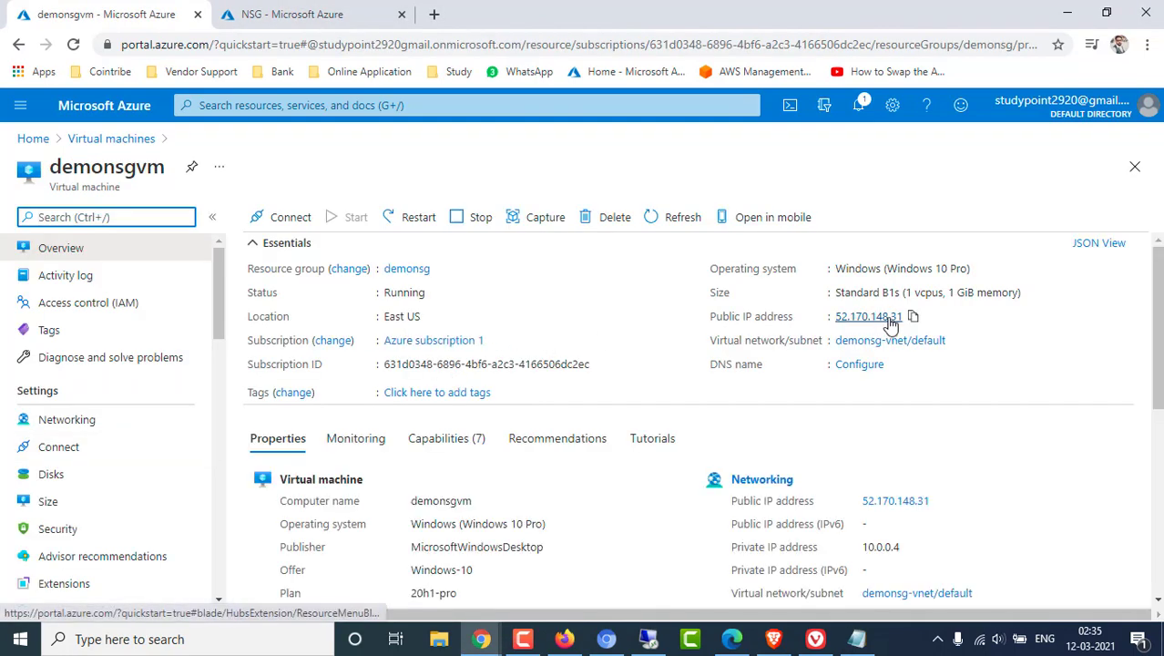
left_click(912, 316)
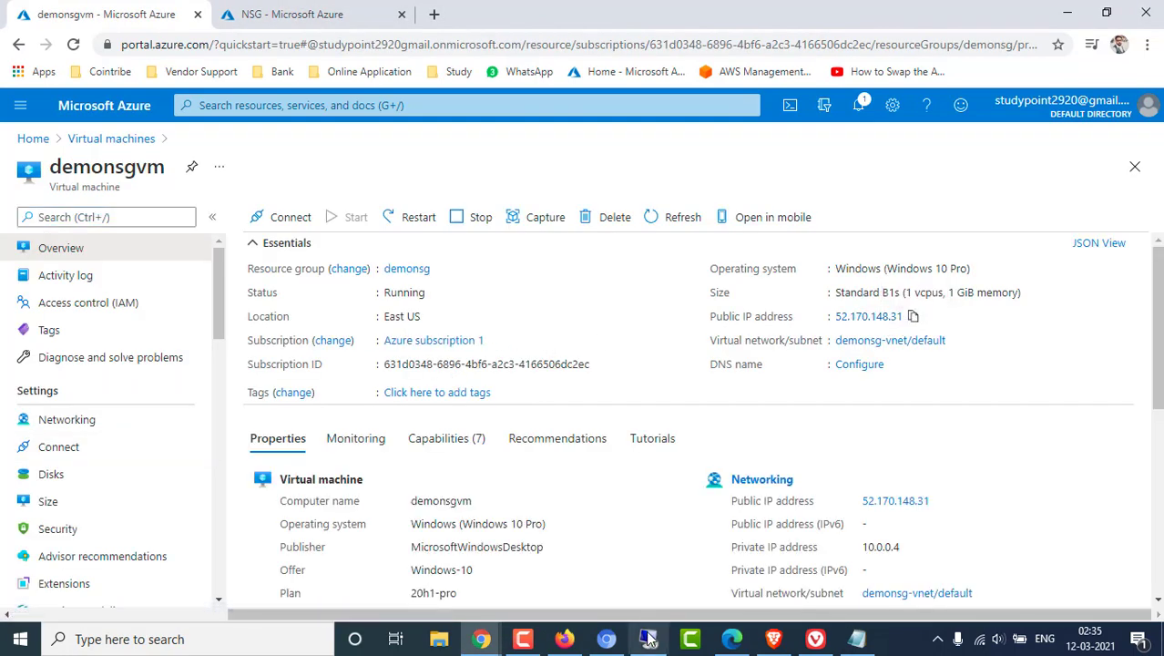
left_click(648, 639)
Step: Replace the Remote Desktop computer address with 52.170.148.31 and start connecting
left_click(544, 209)
double_click(544, 209)
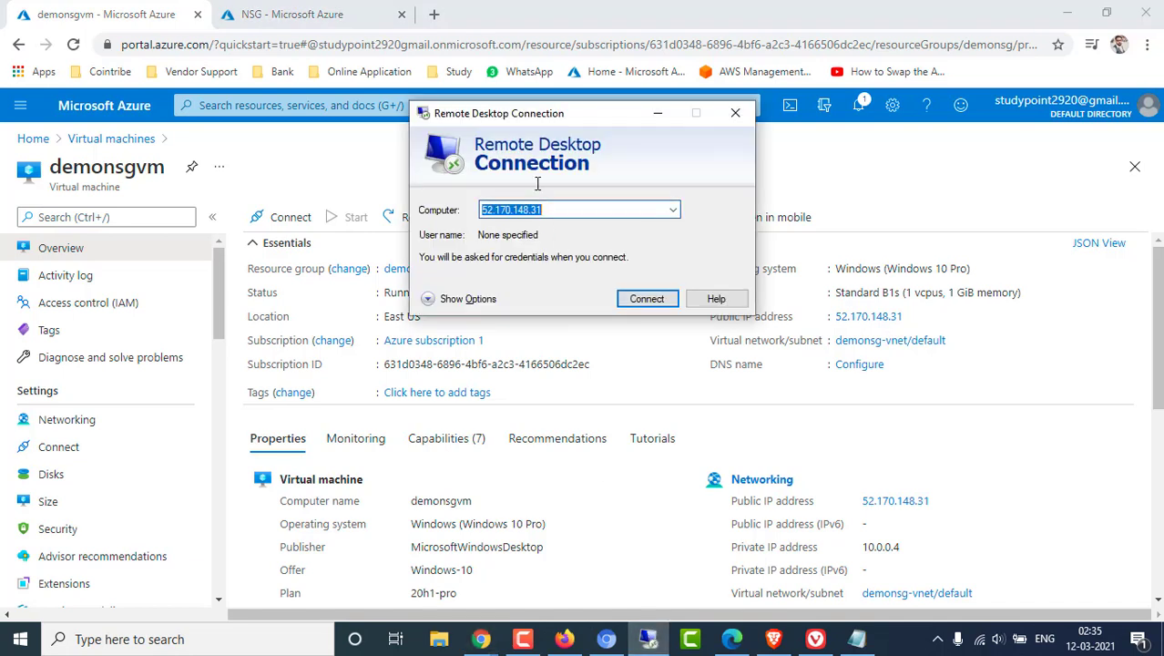
key("ctrl+v")
left_click(645, 299)
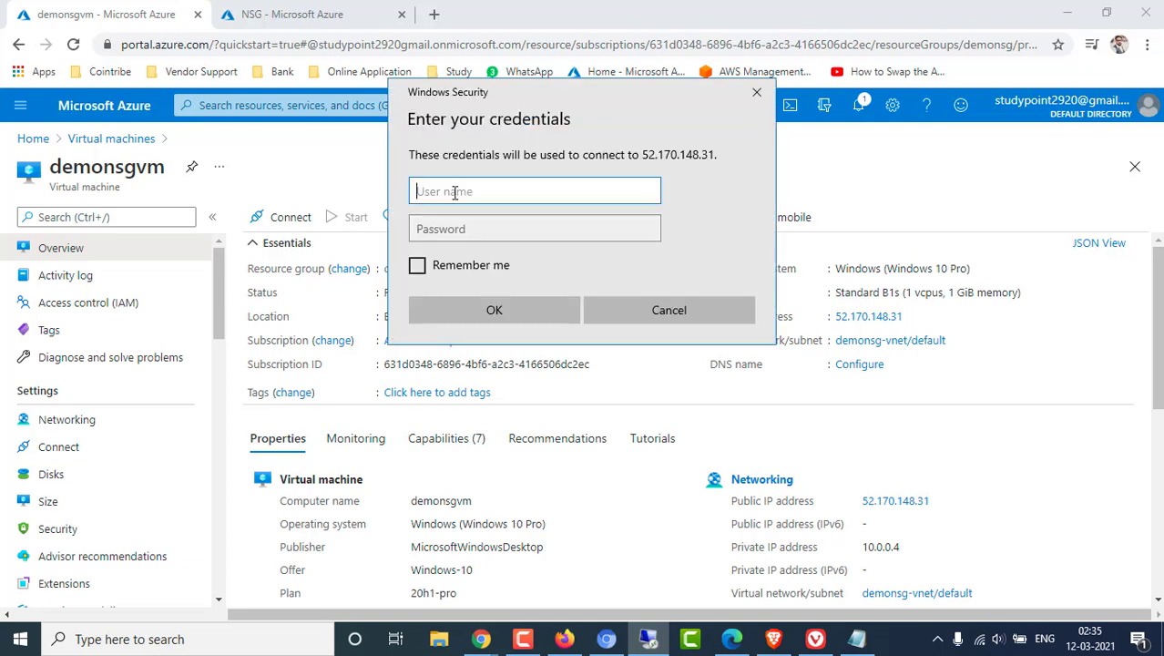
Step: Sign in with the VM's username and password, and accept the certificate warning
type("study")
key("Tab")
type("********")
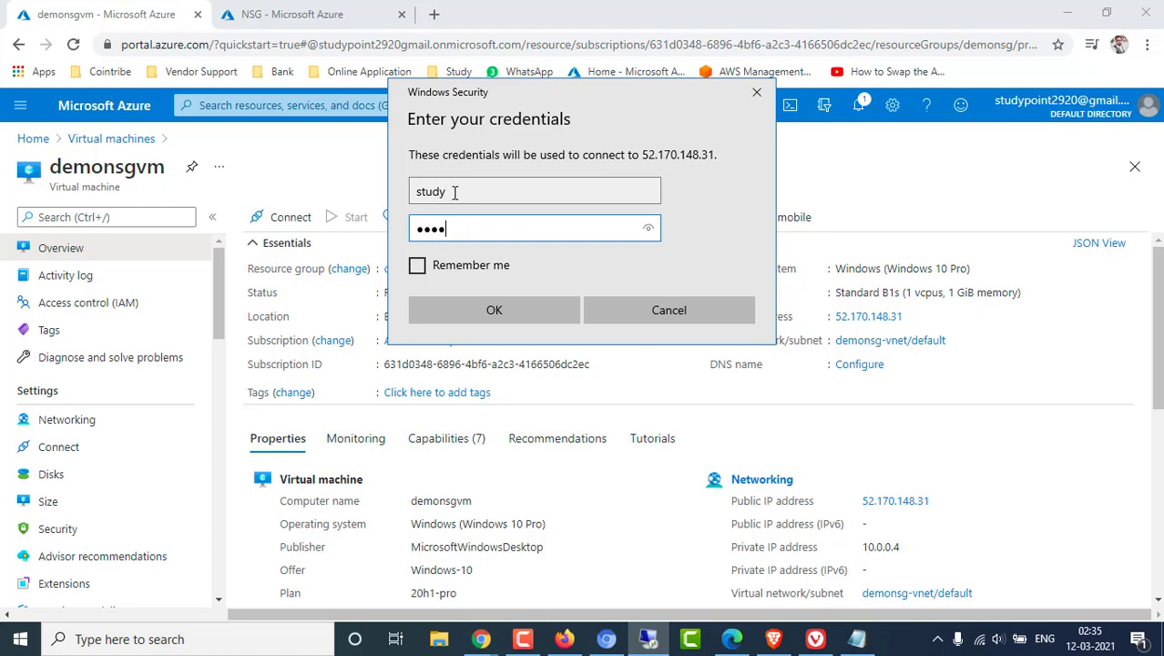
type("****")
key("Return")
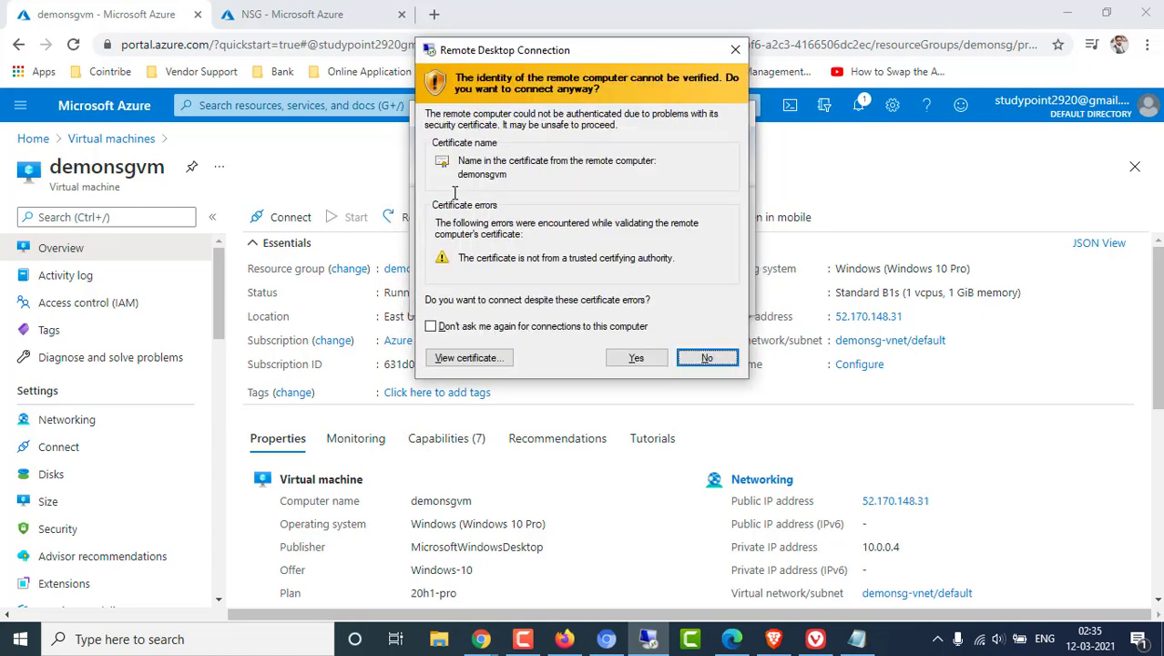
key("y")
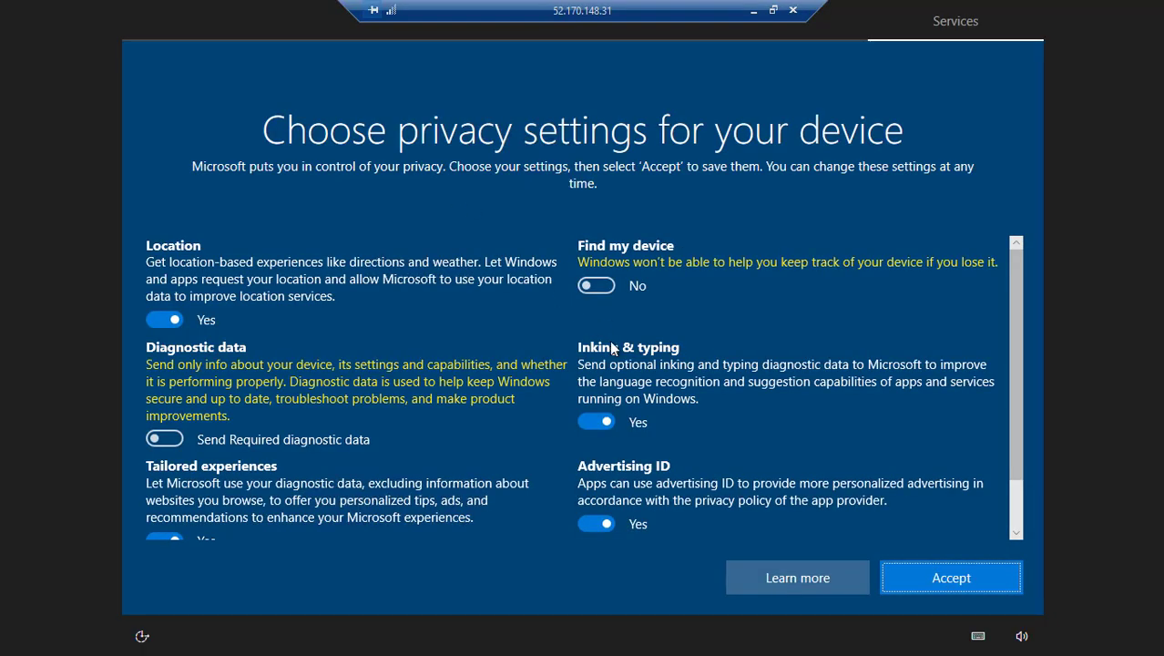
Step: Accept the Windows 10 privacy settings on the remote VM to reach its desktop
left_click(922, 566)
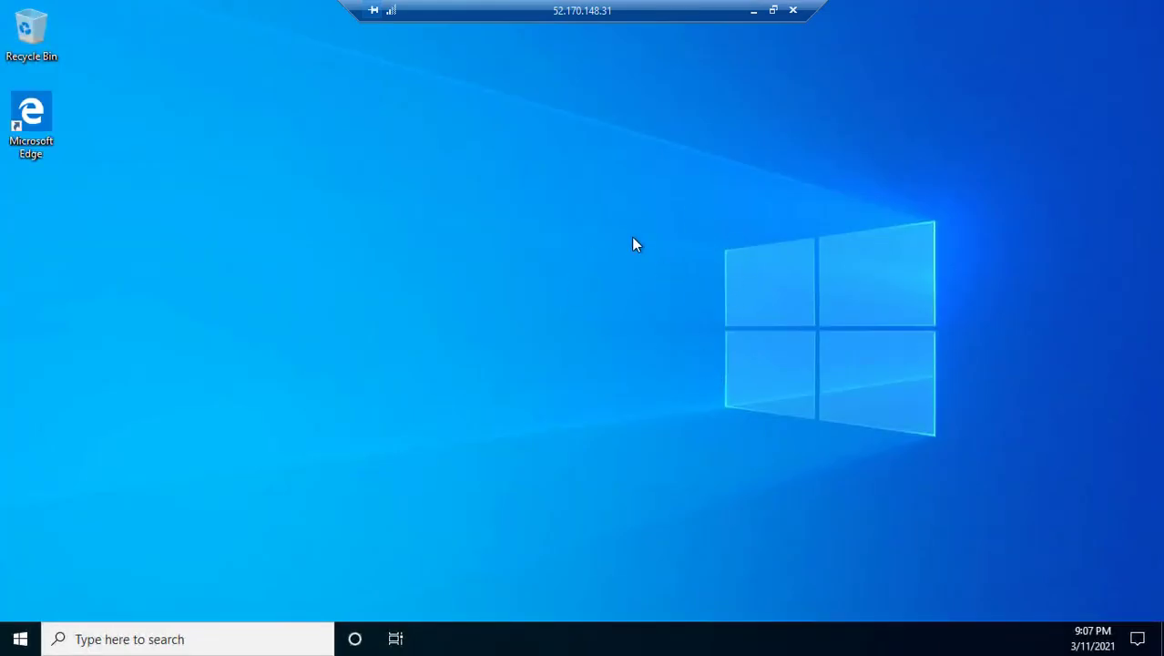
Step: Minimize the remote session, restore it, refresh its desktop, then minimize it again
left_click(752, 11)
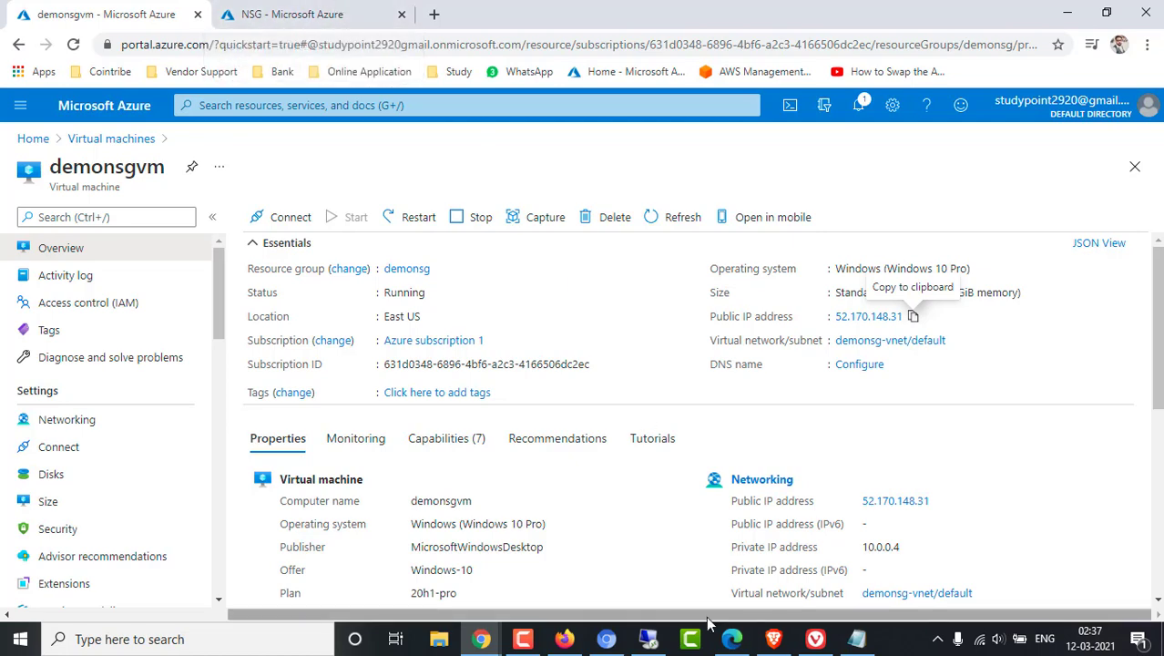
left_click(649, 639)
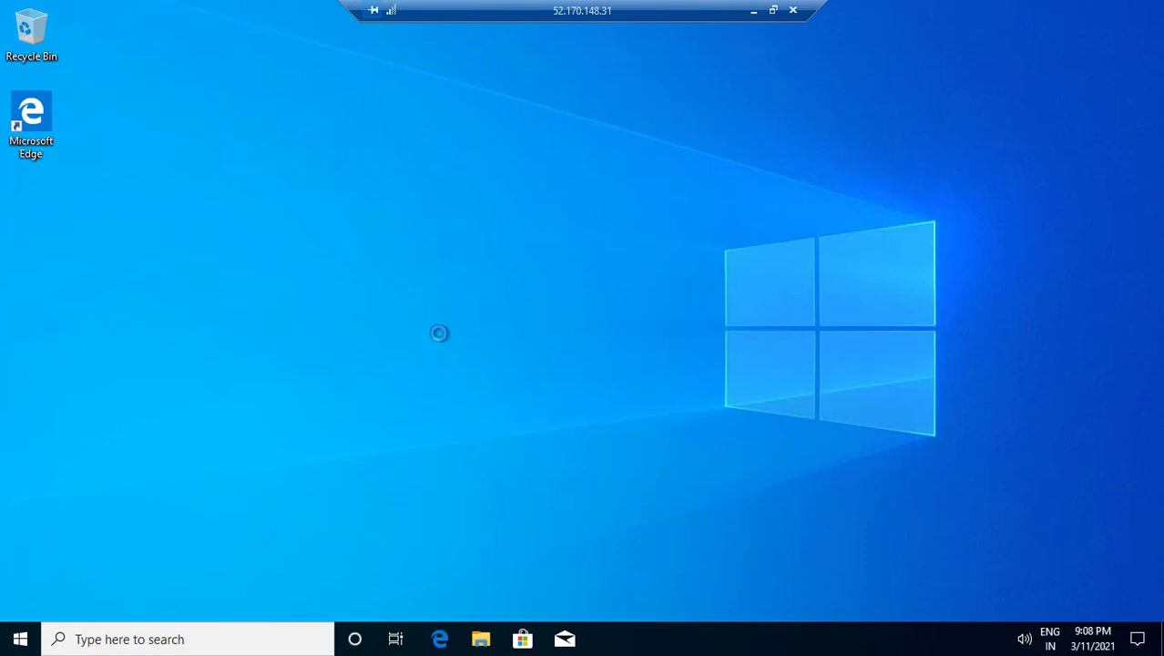
right_click(447, 339)
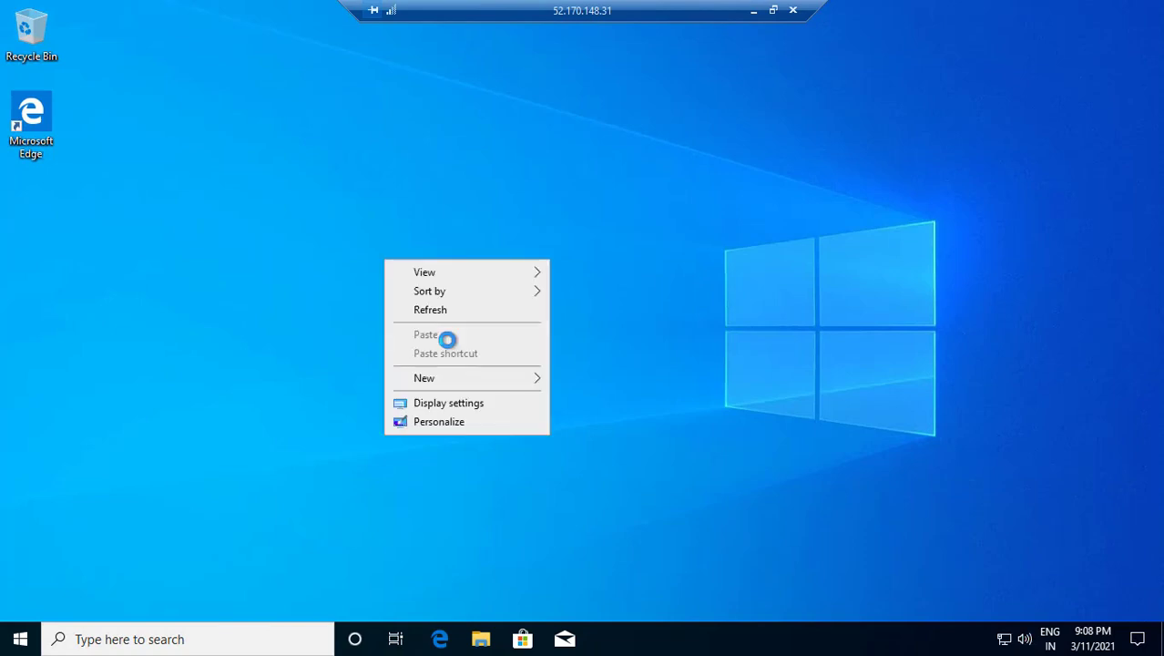
left_click(447, 317)
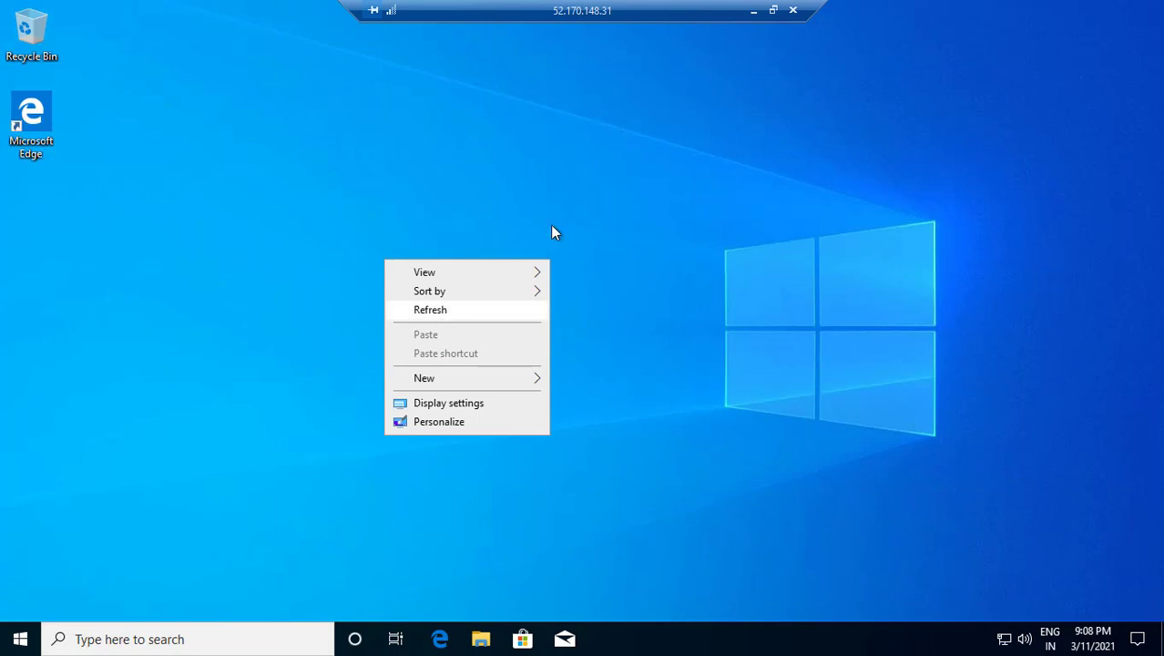
left_click(753, 11)
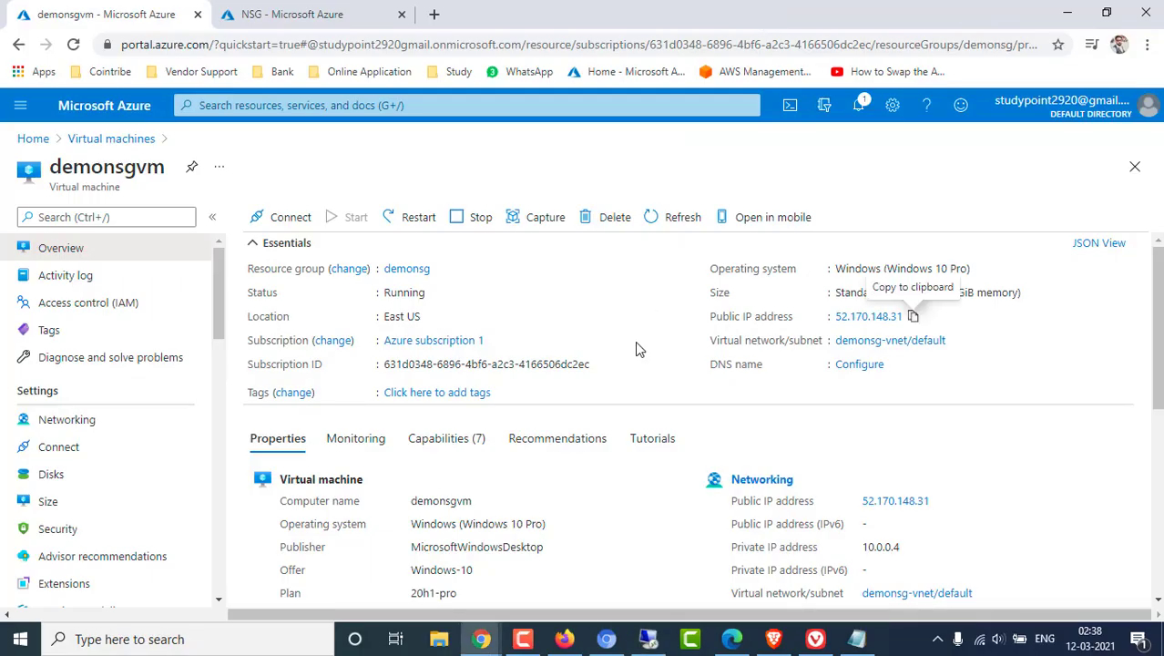